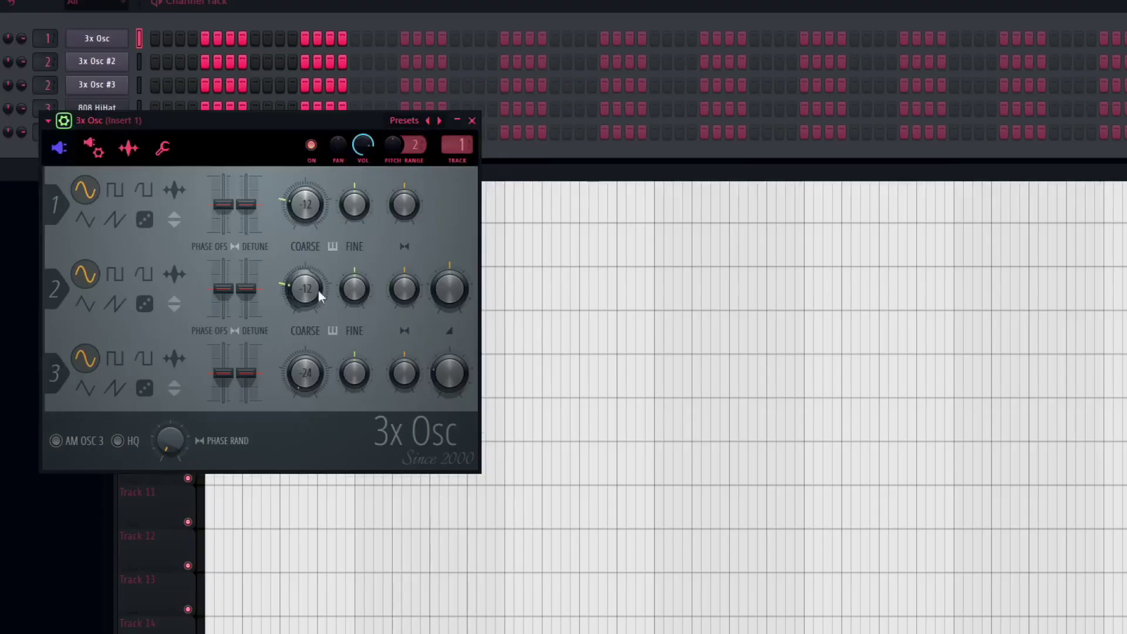
Set oscillator 2 to a triangle wave at coarse -24 and oscillator 3 to sawtooth, trying other waves on oscillator 1 before returning it to sine.
click(88, 304)
click(117, 390)
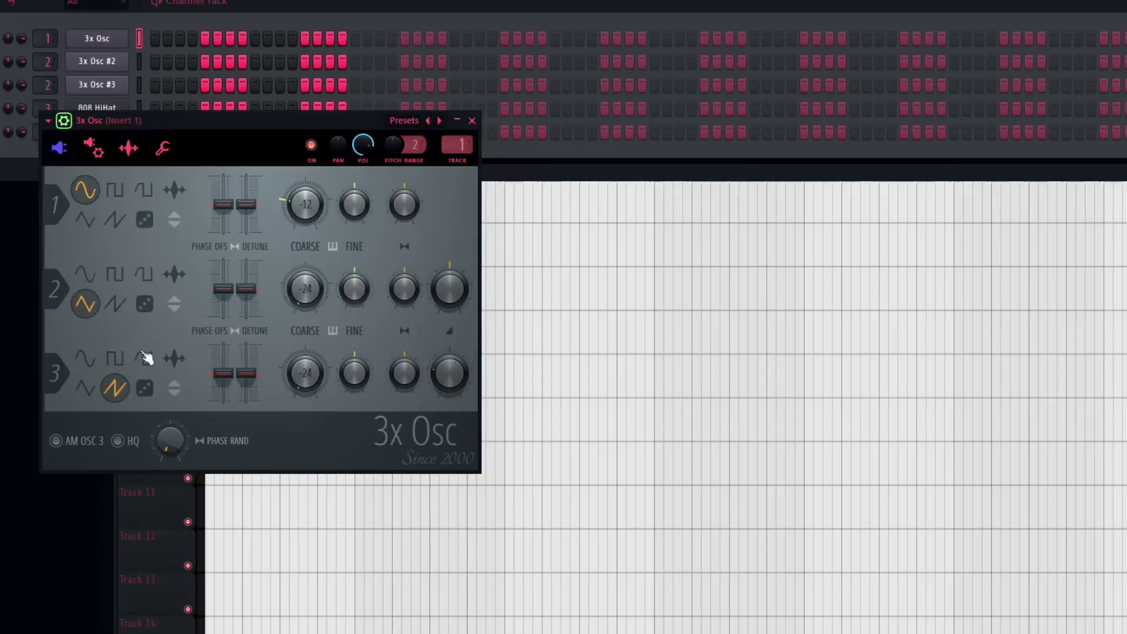
click(121, 191)
click(125, 218)
click(85, 189)
Set oscillator 2 to a sine wave with a slight phase offset and detune, and enable HQ mode.
click(98, 284)
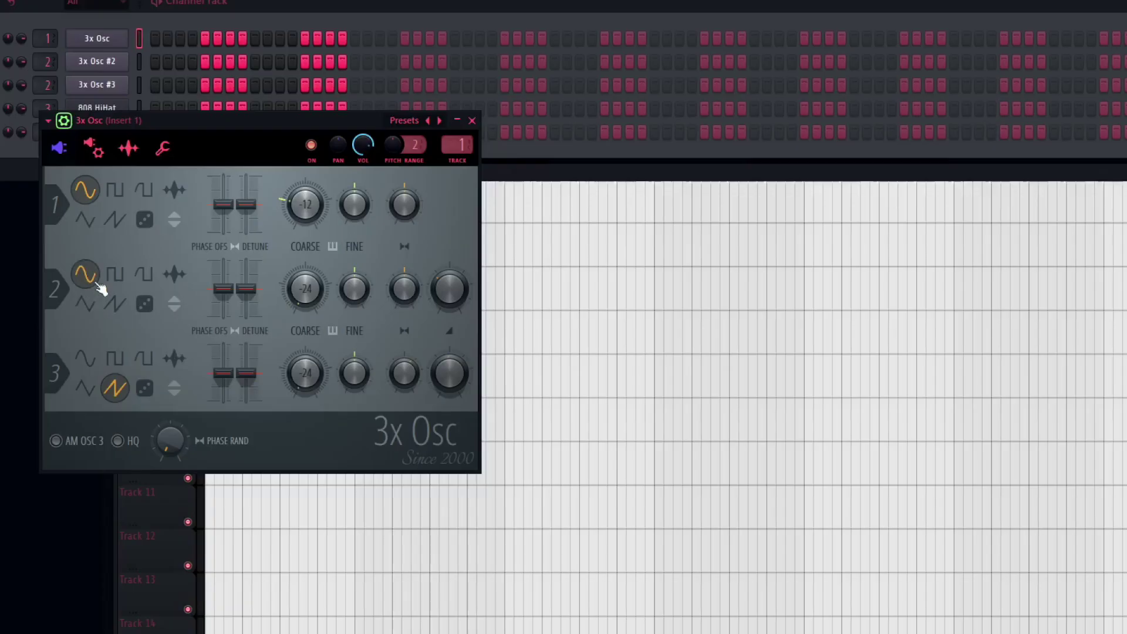
click(143, 274)
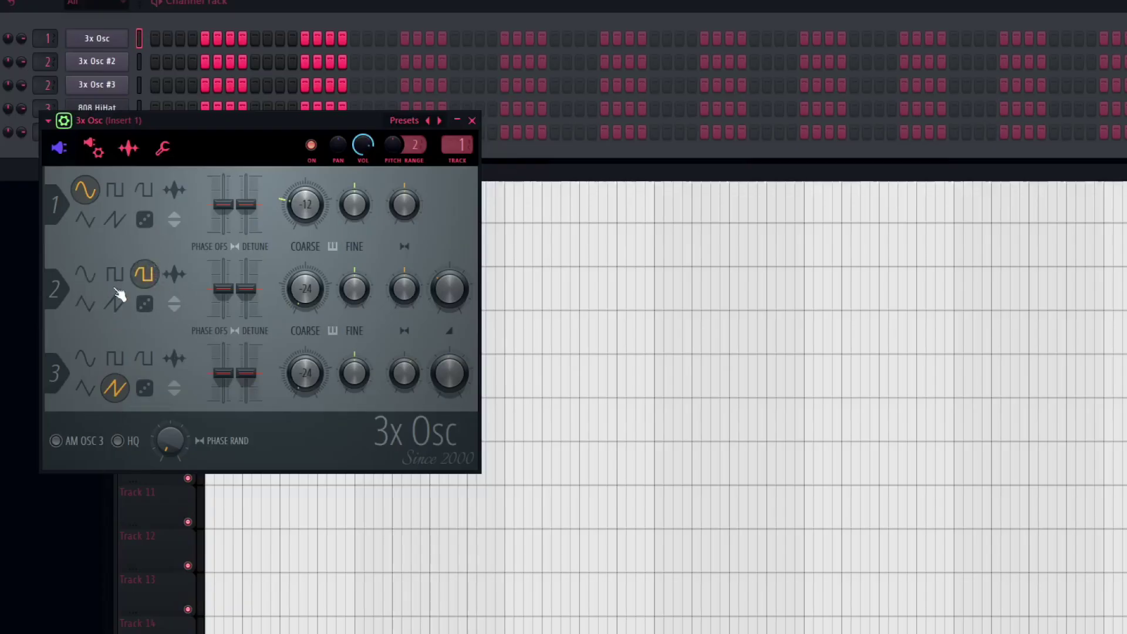
click(128, 440)
drag(246, 293, 224, 288)
click(103, 275)
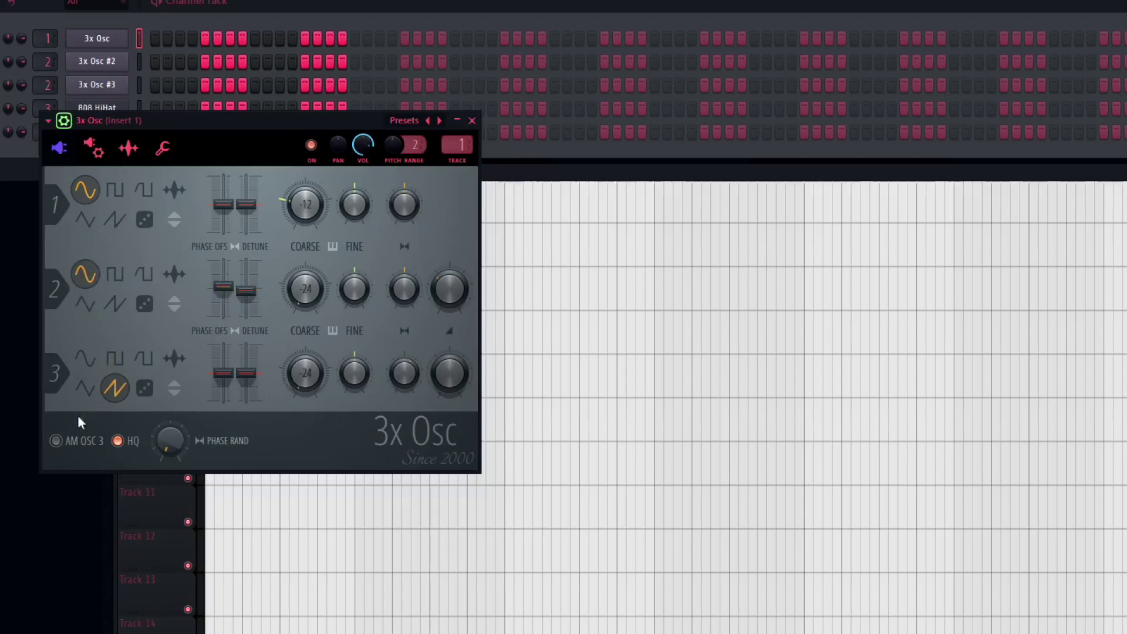
Shorten the attack, hold and release of the 3x Osc volume envelope.
click(137, 148)
click(93, 147)
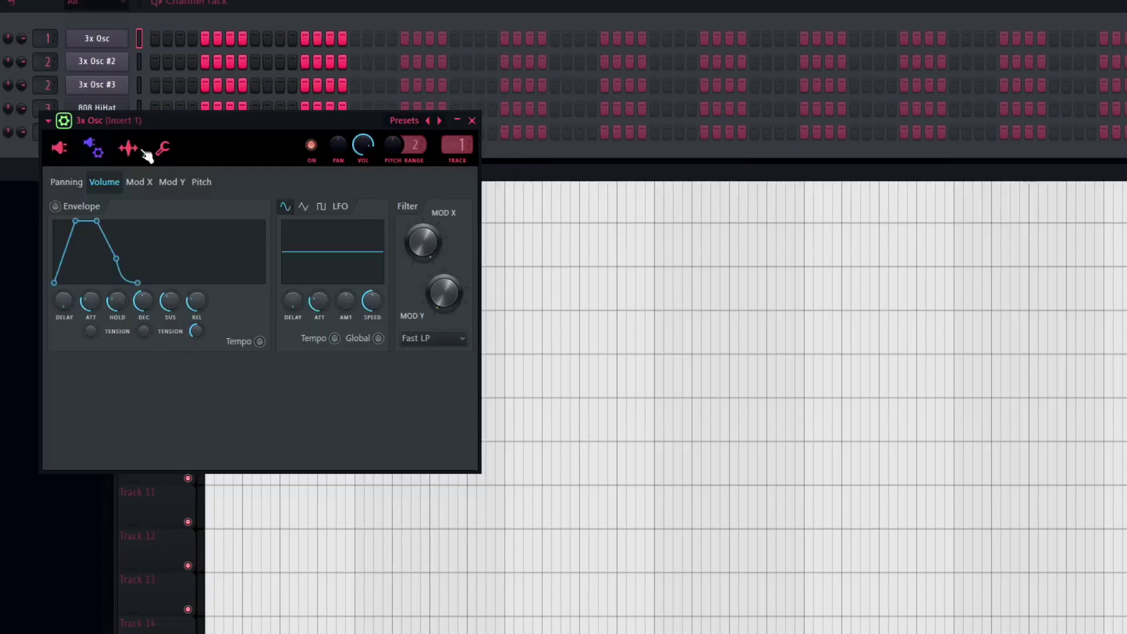
drag(90, 301, 86, 307)
drag(197, 301, 186, 298)
drag(117, 301, 142, 290)
scroll(142, 291, down, 2)
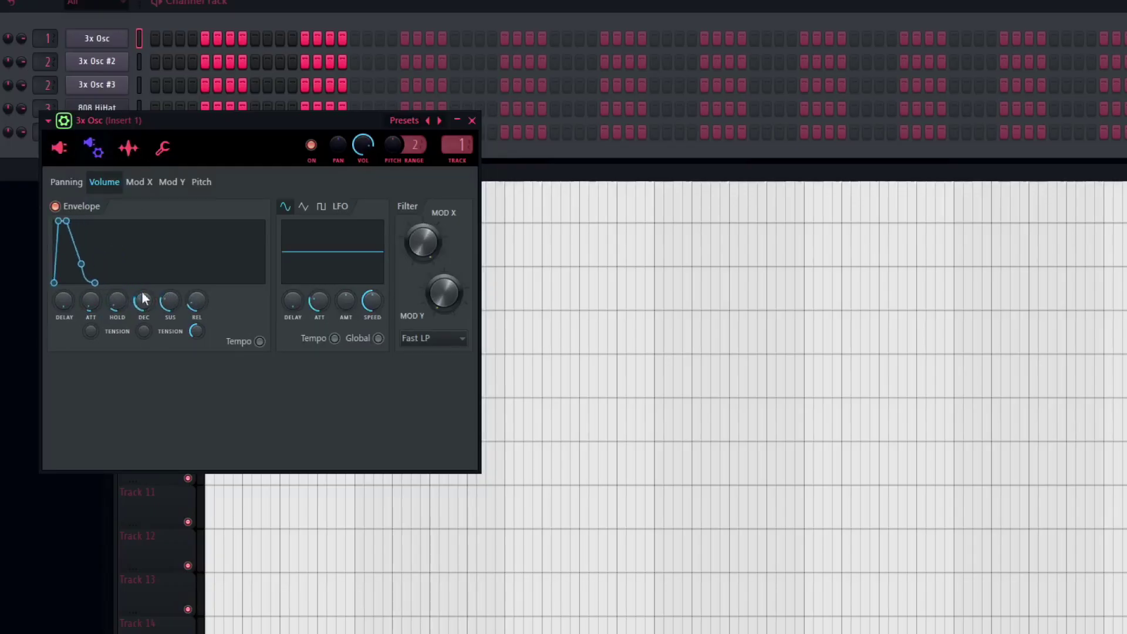
Add a slight LFO amount to the Mod X modulation.
click(141, 182)
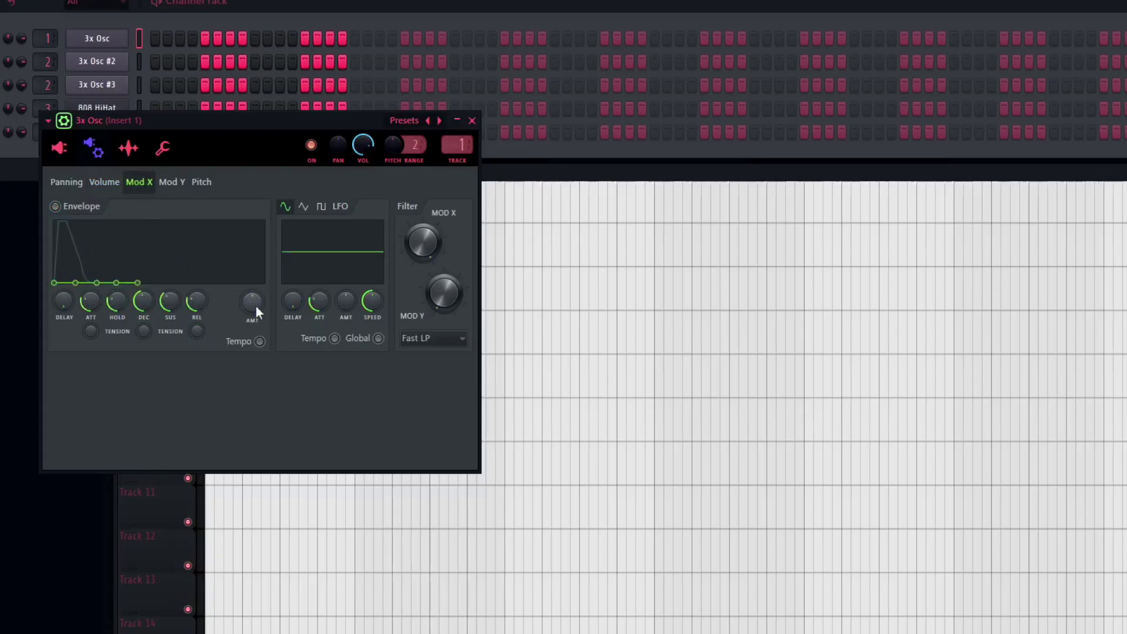
drag(345, 301, 346, 293)
click(172, 182)
Enable the pitch envelope with a short delay, a shorter attack and a raised positive amount.
click(201, 182)
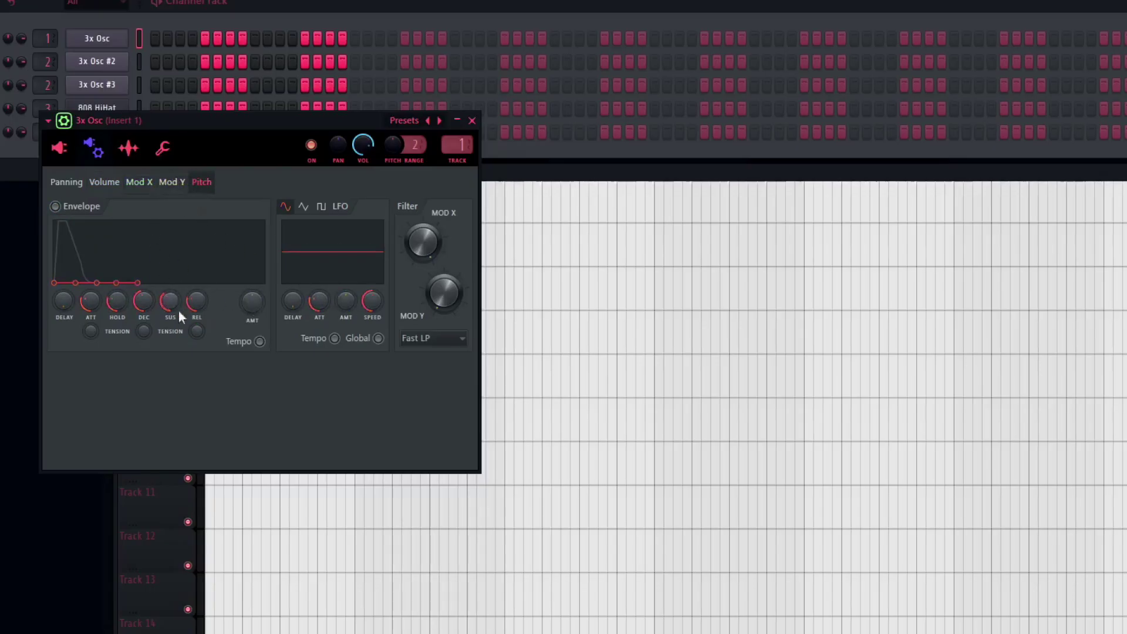
right_click(64, 300)
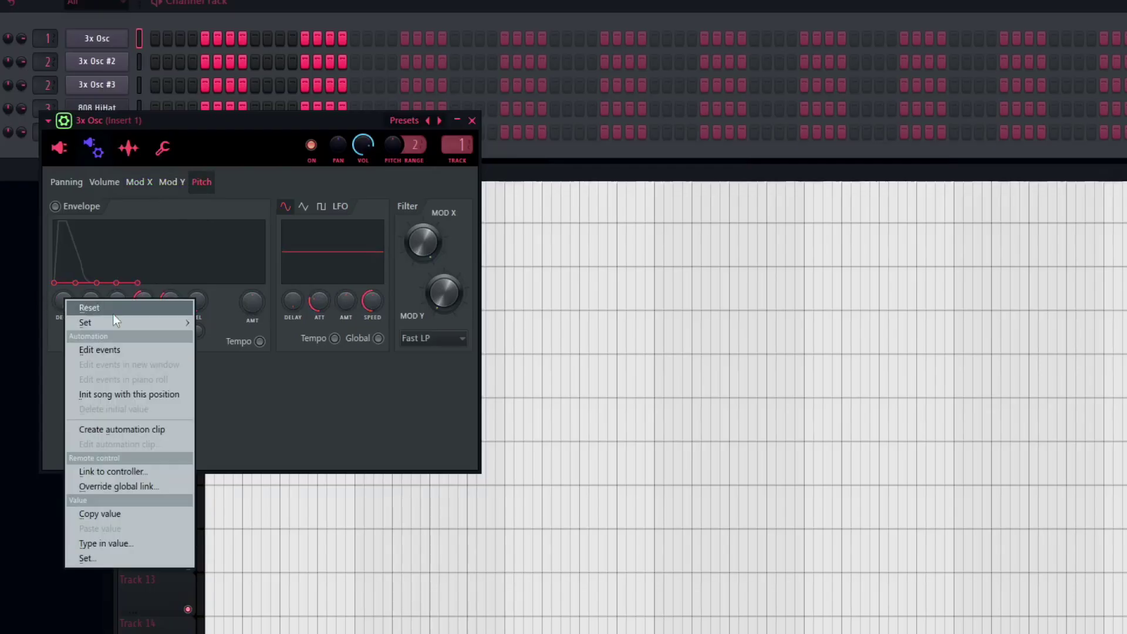
mouse_move(111, 323)
click(222, 341)
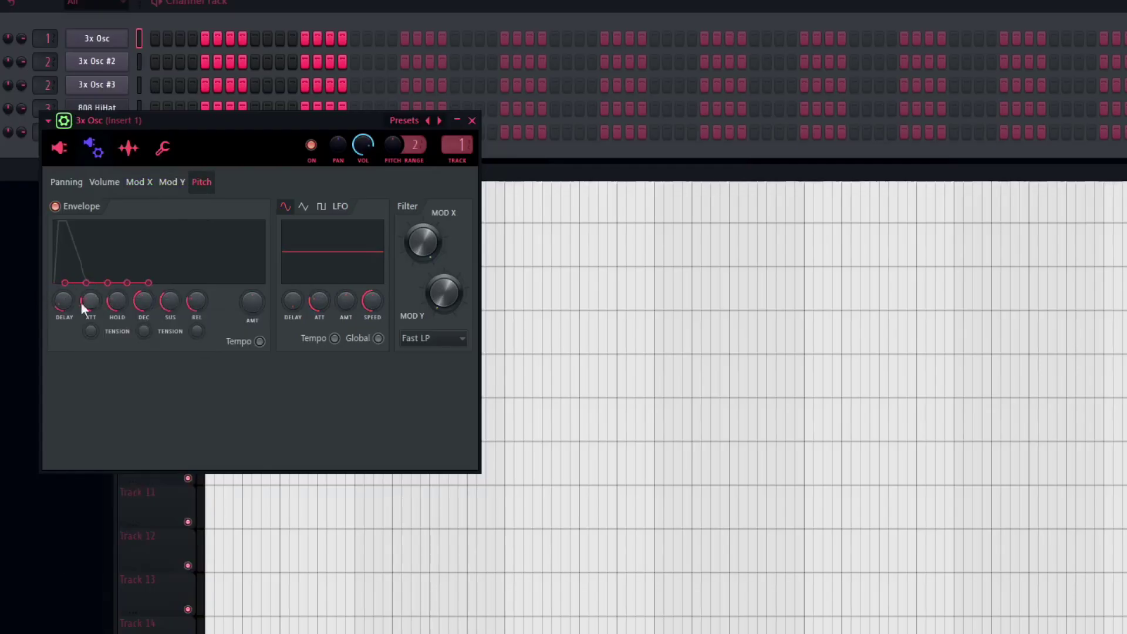
right_click(77, 297)
mouse_move(164, 322)
click(248, 333)
drag(252, 301, 252, 266)
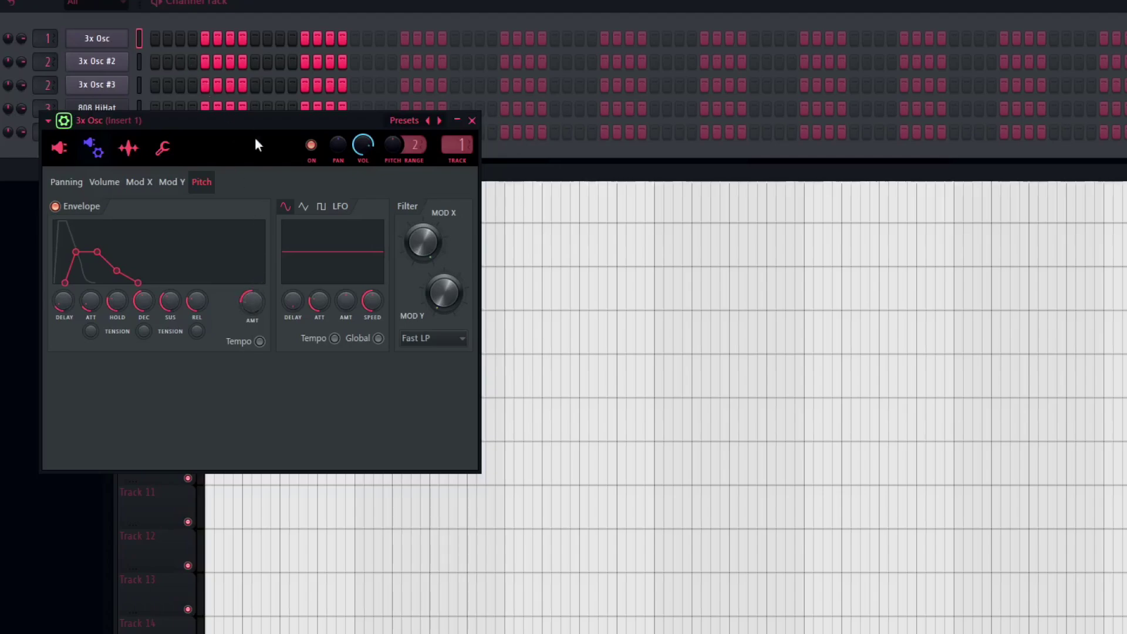
Change oscillator 1 of the first 3x Osc channel to a sawtooth wave.
click(106, 183)
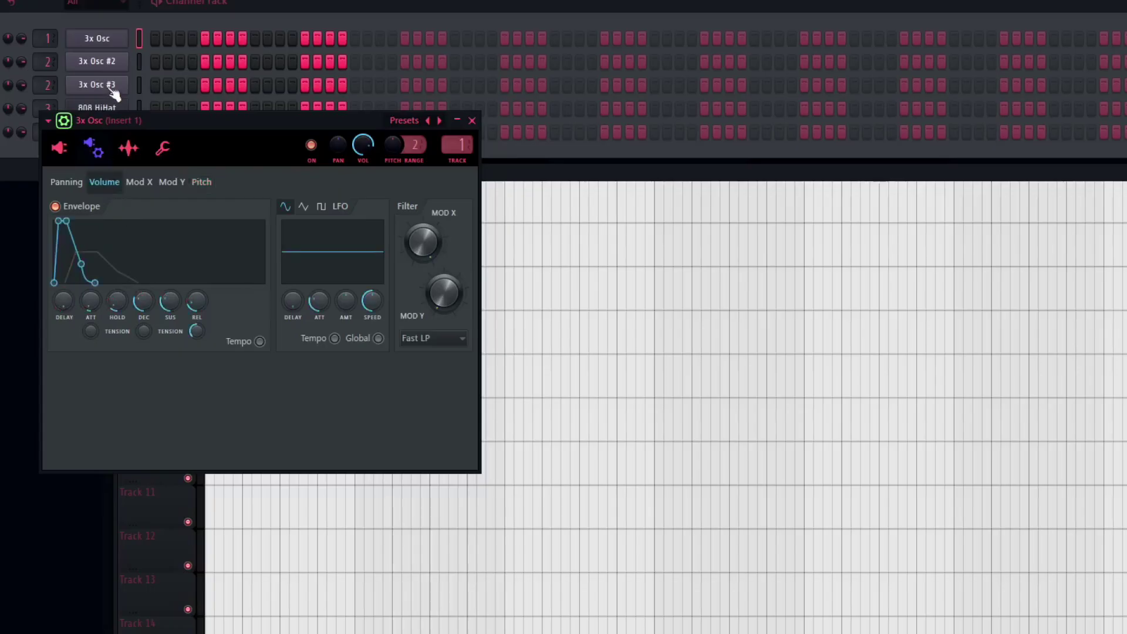
click(62, 145)
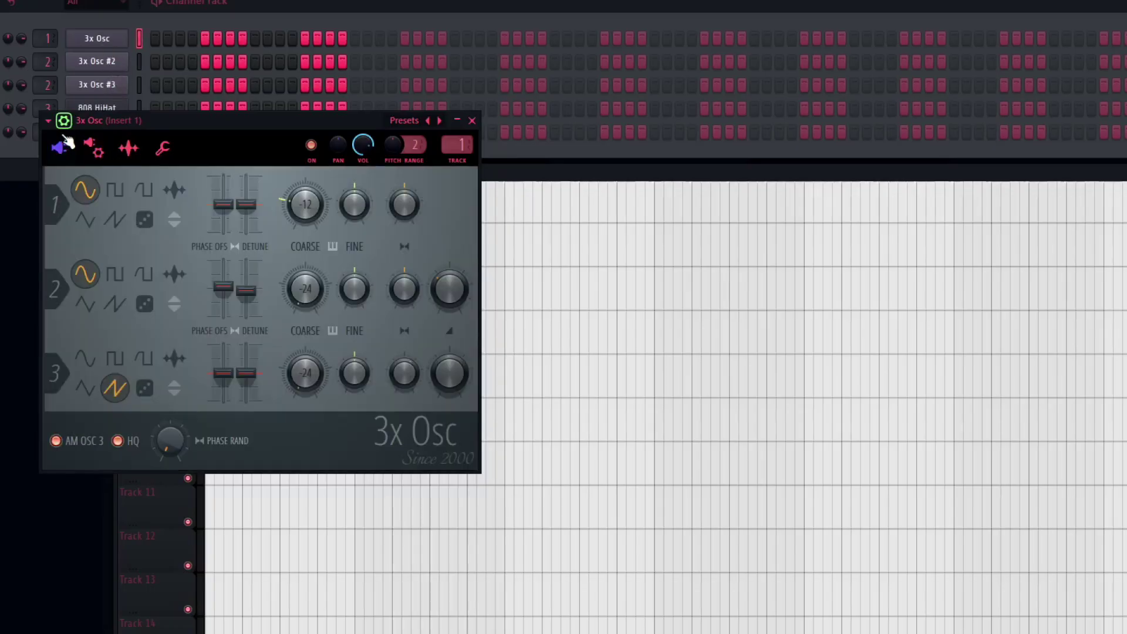
click(116, 188)
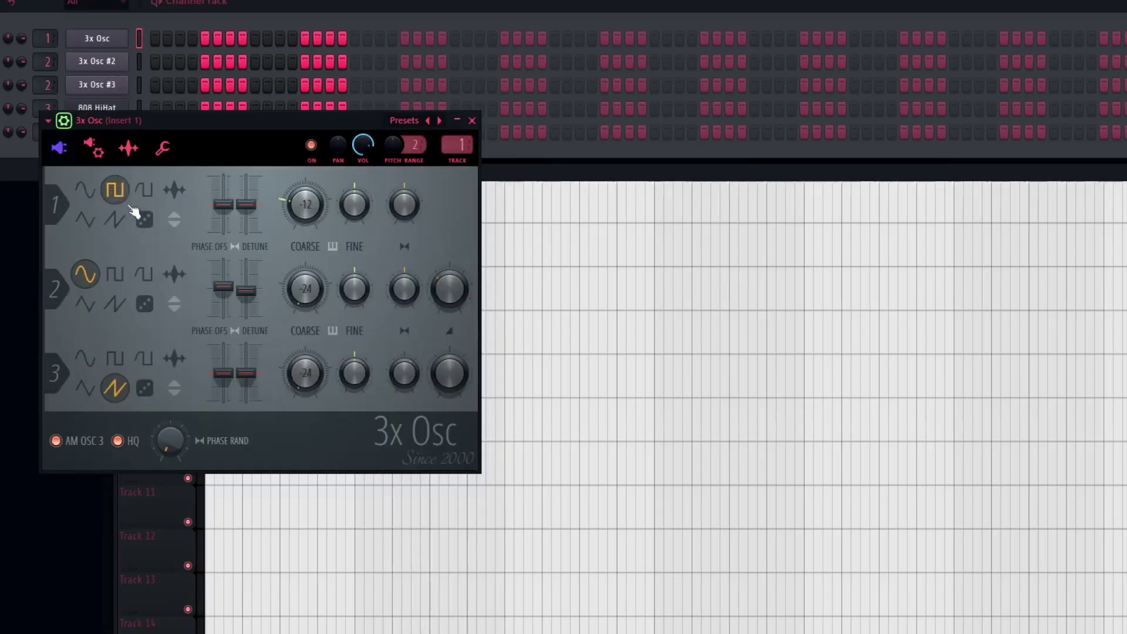
click(112, 224)
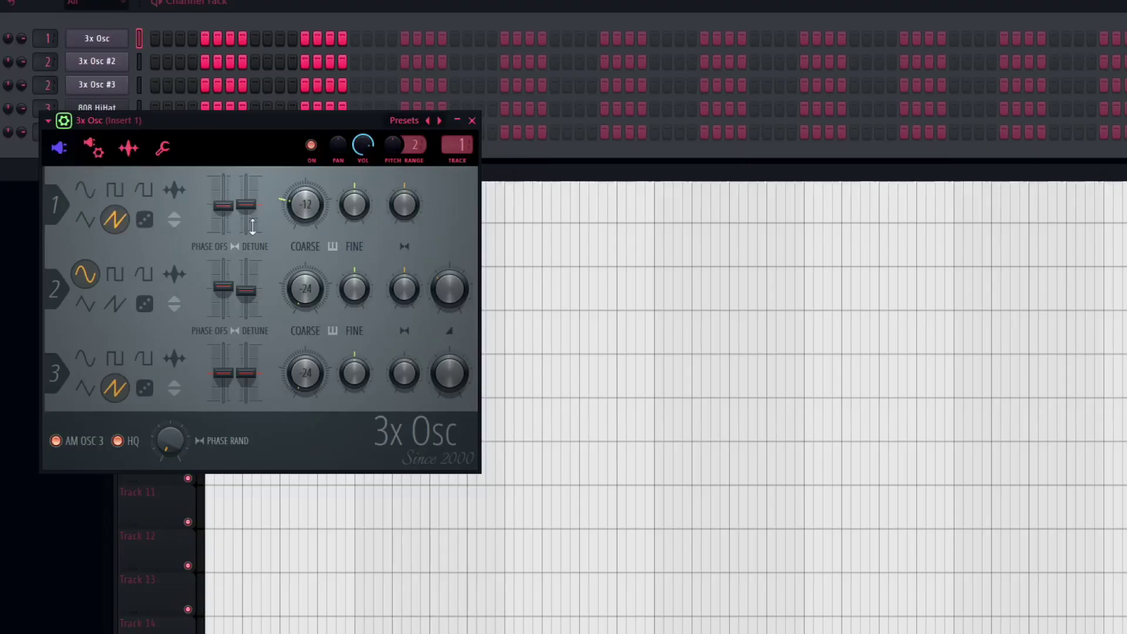
Enable the Mod X envelope with a raised amount, a shorter attack and a very short delay.
click(128, 148)
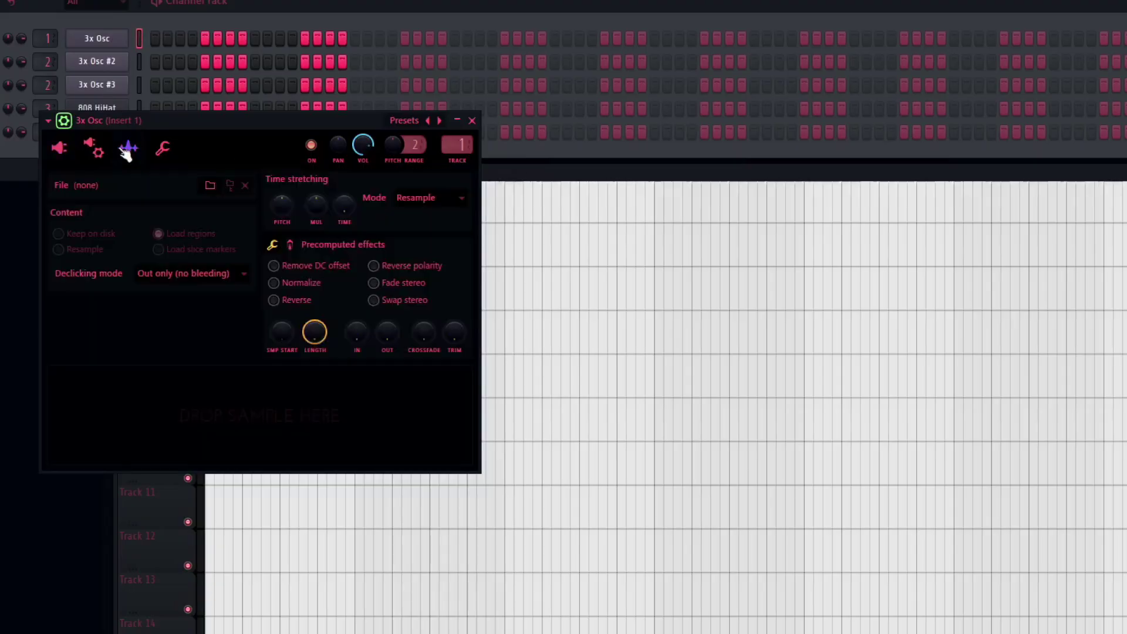
click(93, 149)
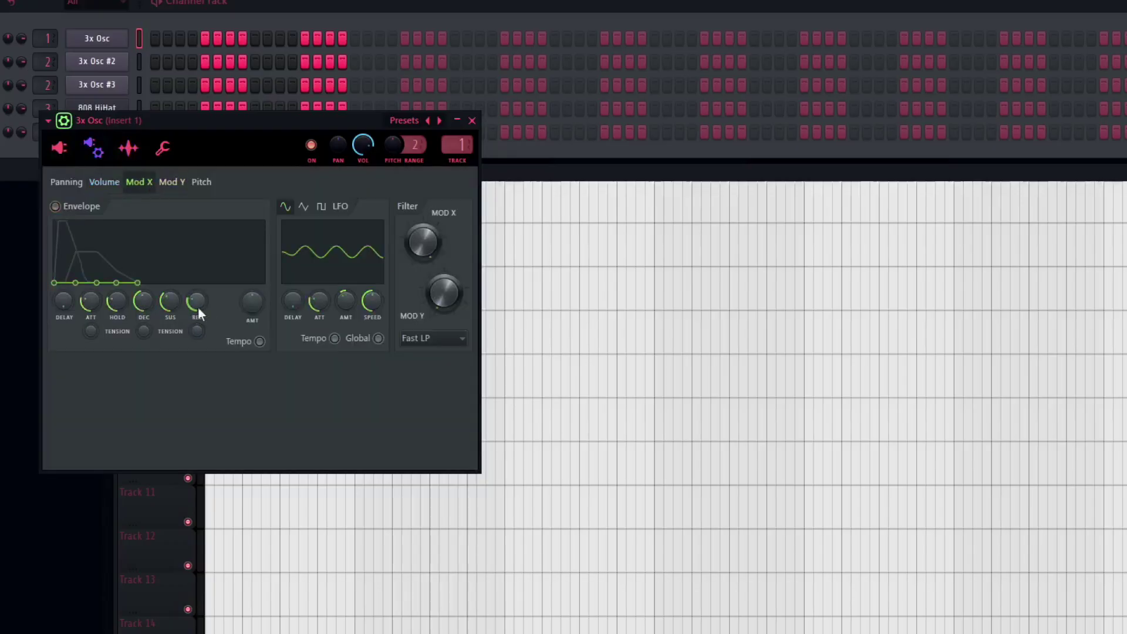
mouse_move(252, 302)
mouse_down()
mouse_move(252, 290)
mouse_move(259, 299)
mouse_up()
scroll(99, 301, down, 4)
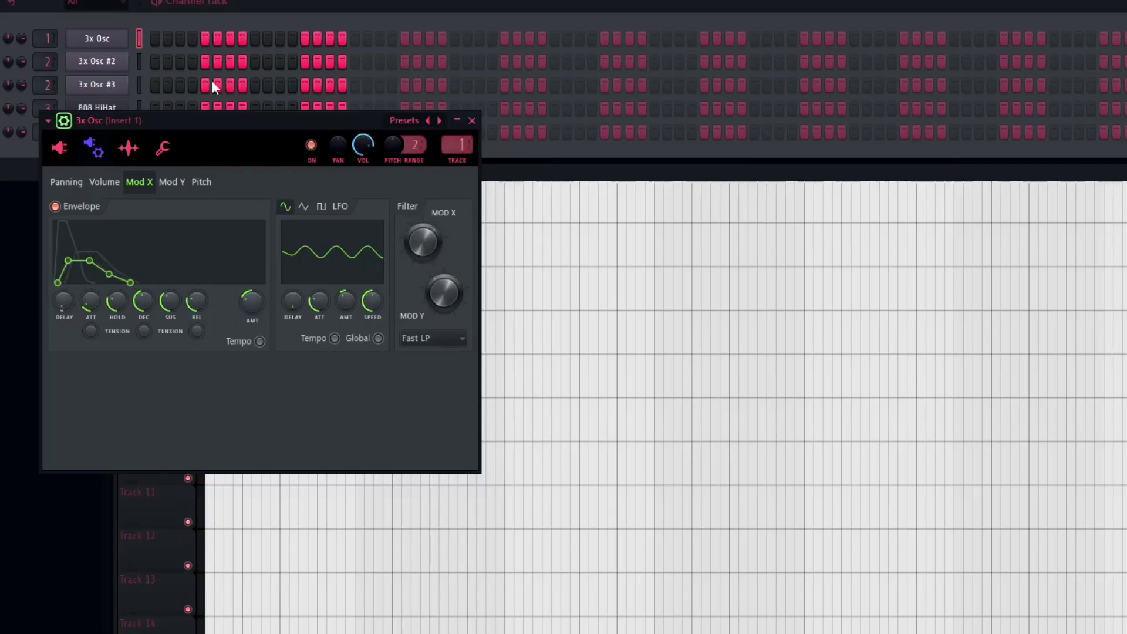
Create automation clips for the filter's Mod X and Mod Y knobs.
drag(446, 300, 446, 295)
right_click(427, 232)
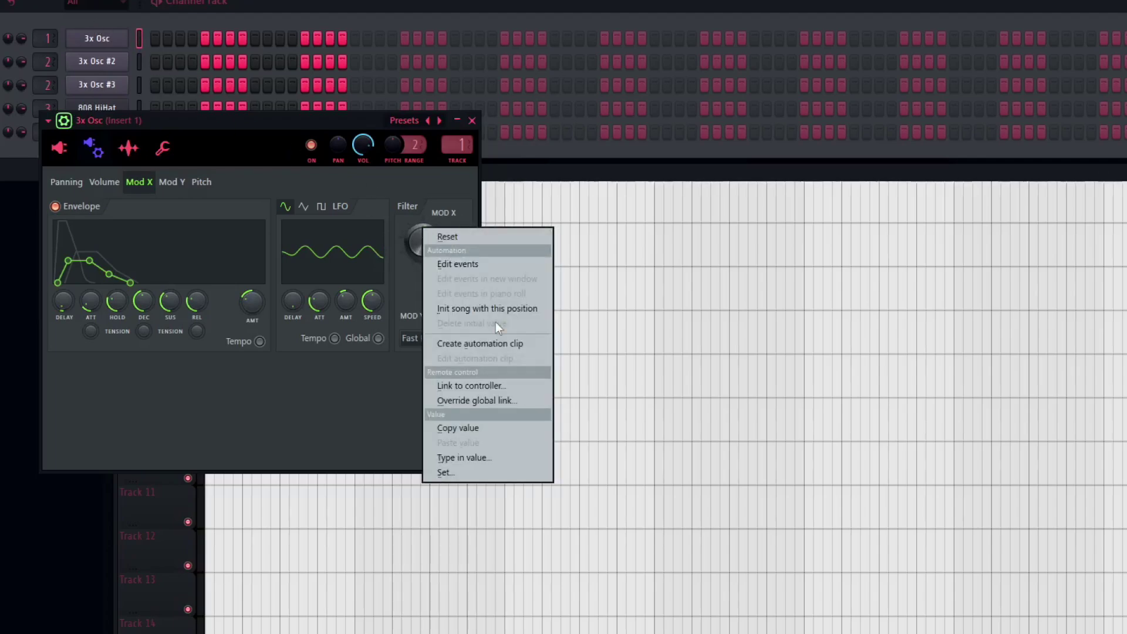
click(480, 344)
right_click(444, 300)
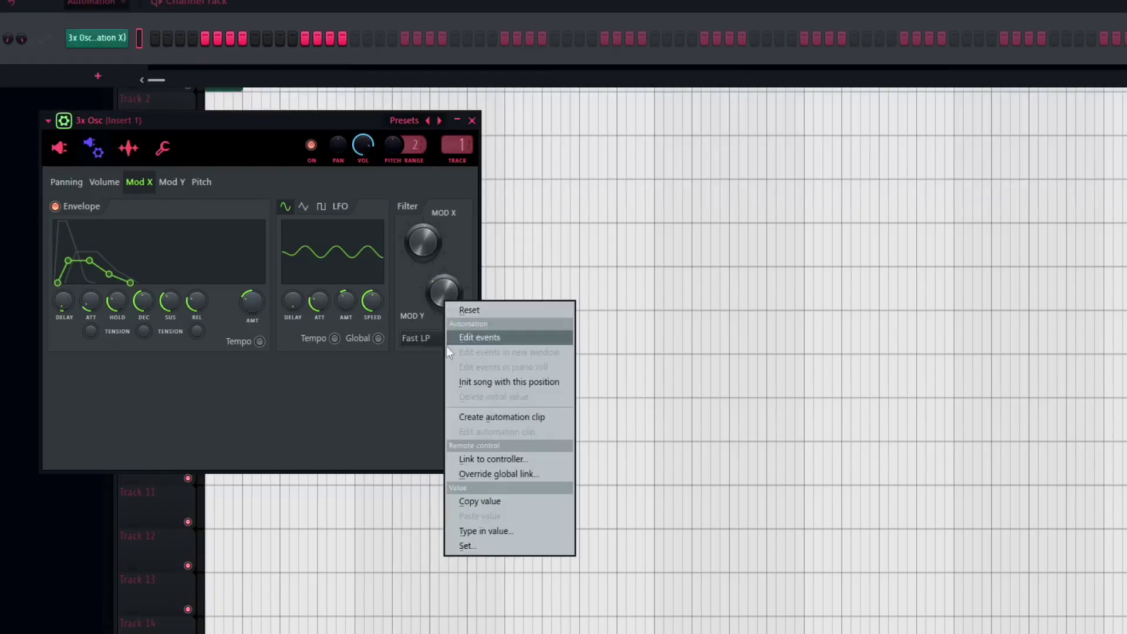
click(466, 420)
Set the channel rack filter to All and select the first 3x Osc channel.
click(94, 5)
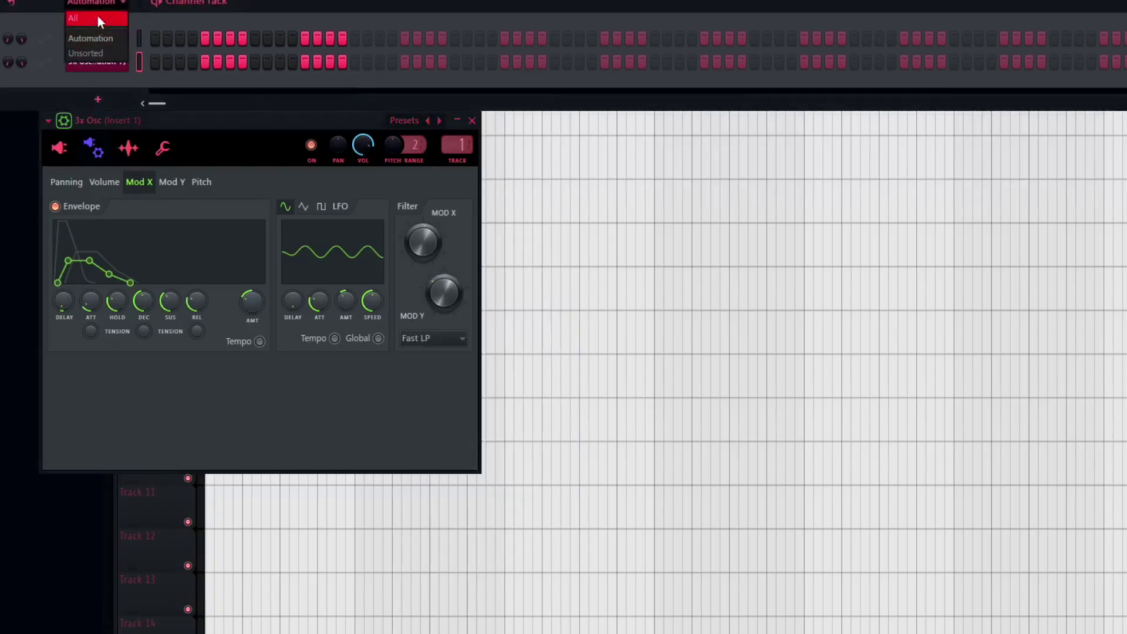
click(98, 18)
click(120, 41)
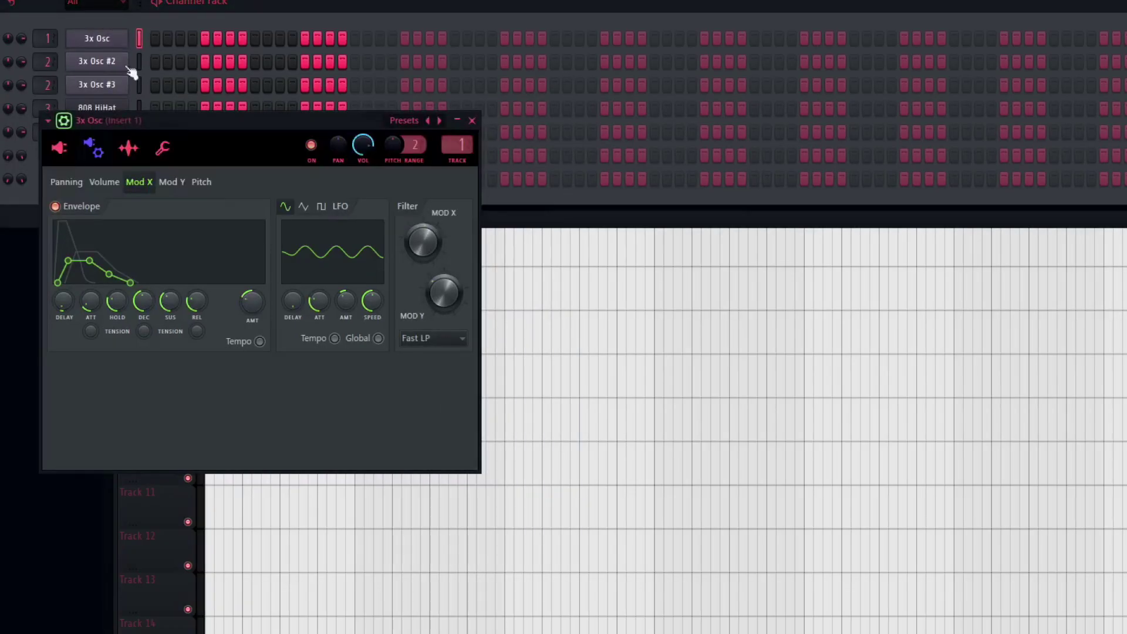
Replace the 808 HiHat channel with the Fruit Kick drum plugin.
right_click(125, 106)
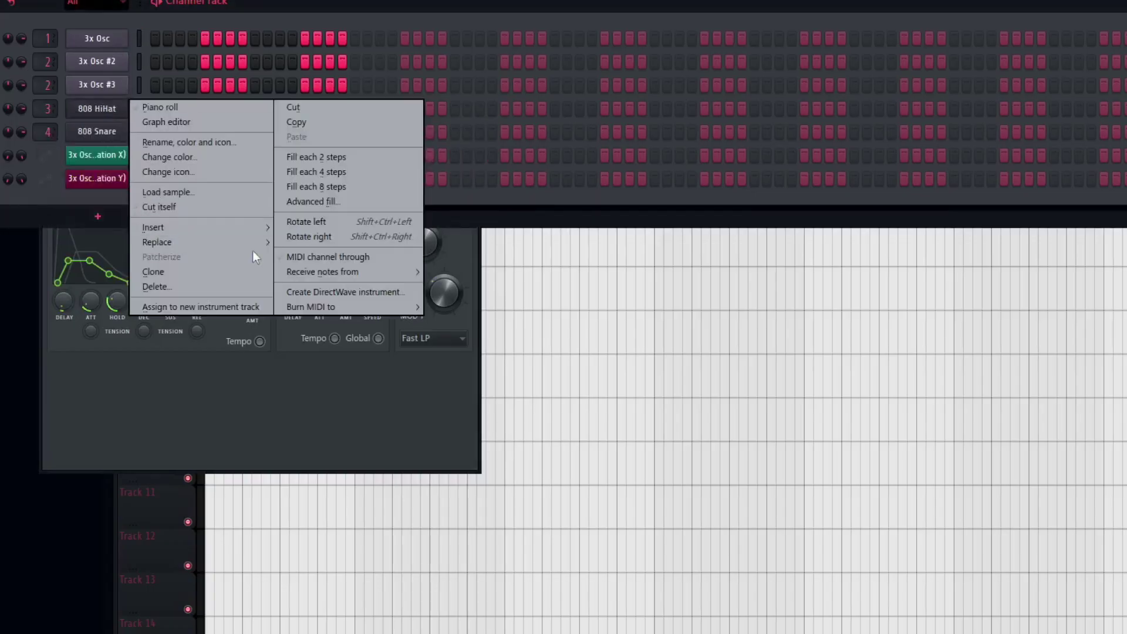
mouse_move(252, 231)
mouse_move(334, 309)
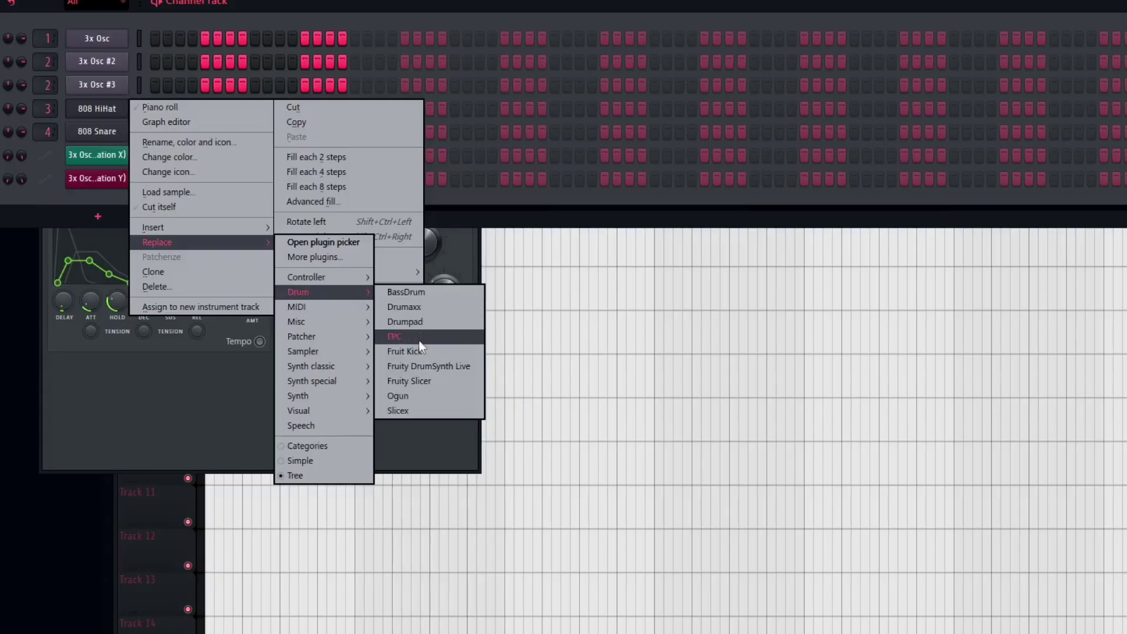
click(418, 342)
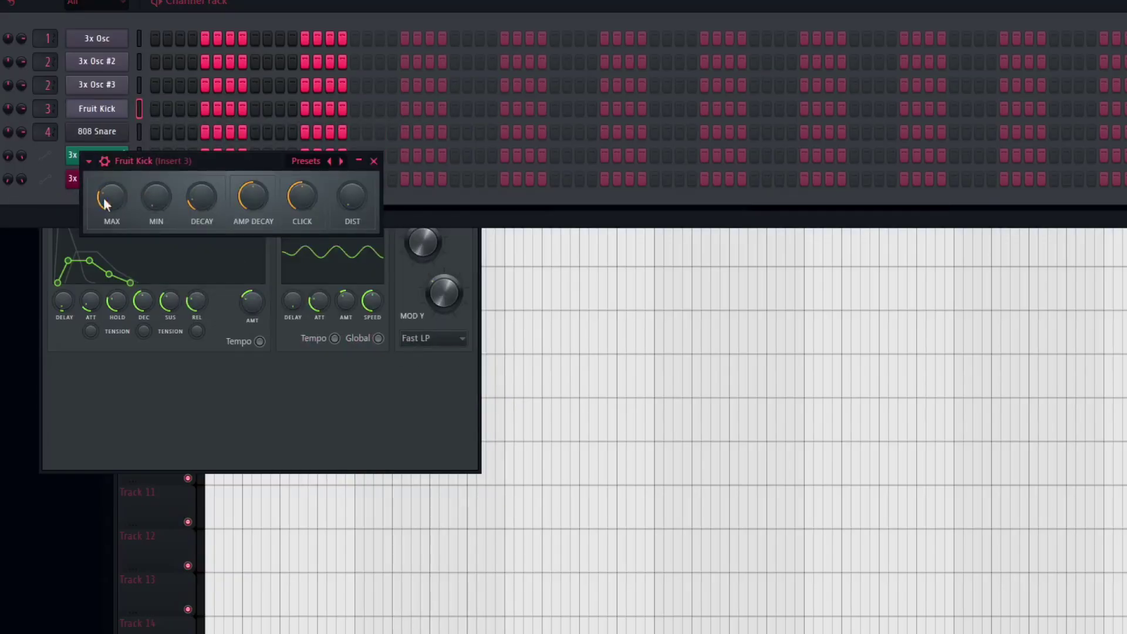
Raise Fruit Kick's click to maximum, reduce its max and amp decay, and shorten its volume envelope to a brief spike.
drag(253, 196, 303, 177)
click(111, 162)
click(140, 188)
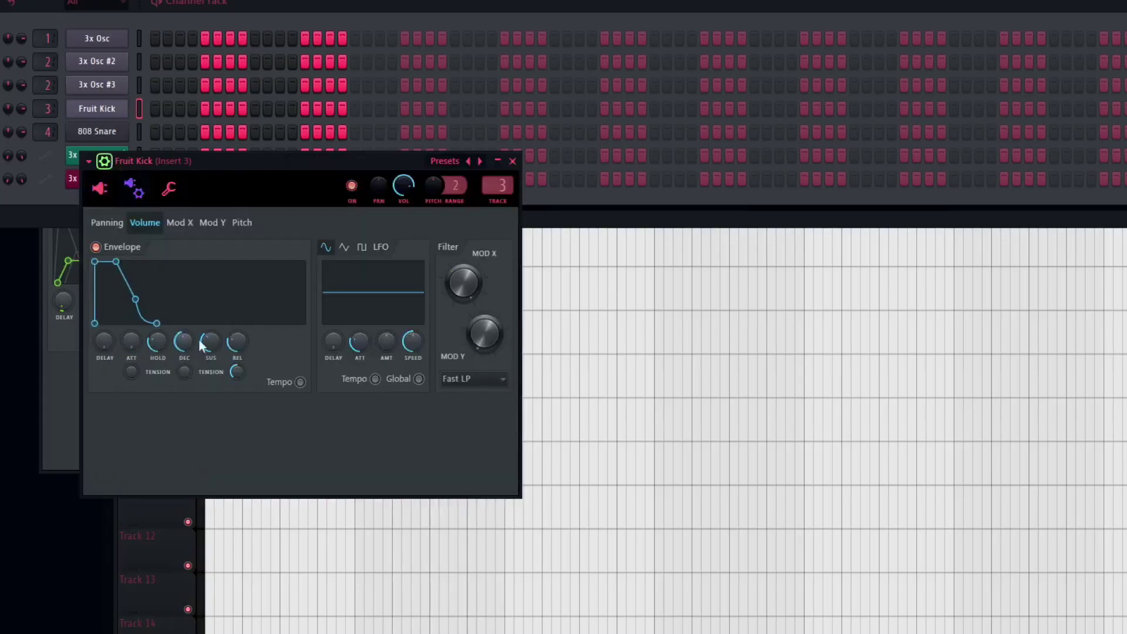
drag(237, 340, 192, 335)
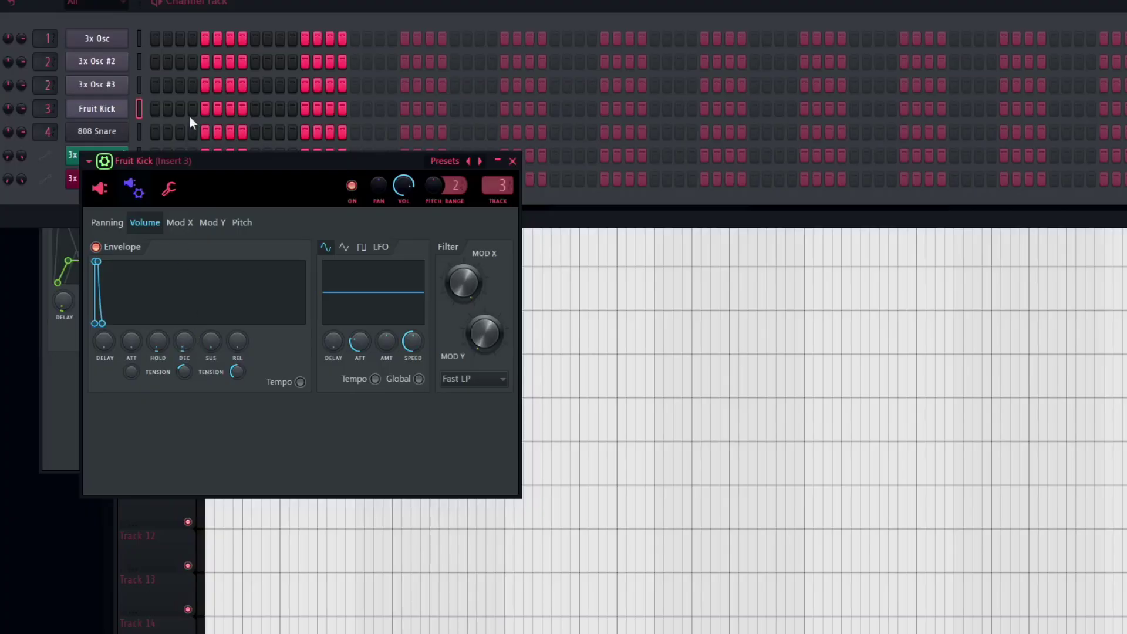
click(150, 99)
click(170, 241)
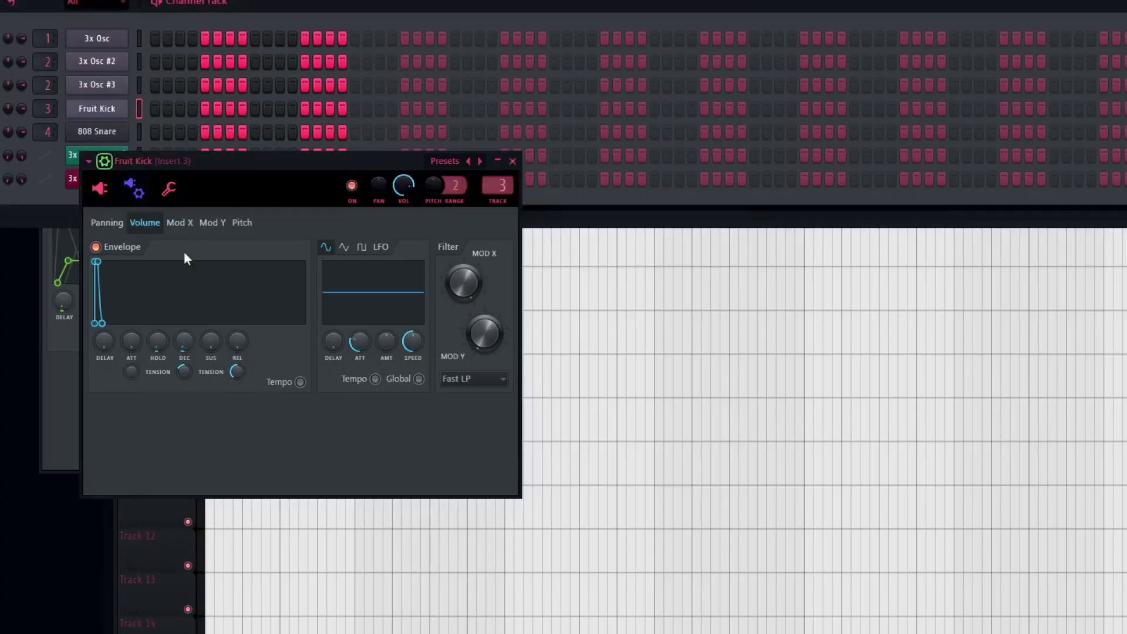
click(134, 190)
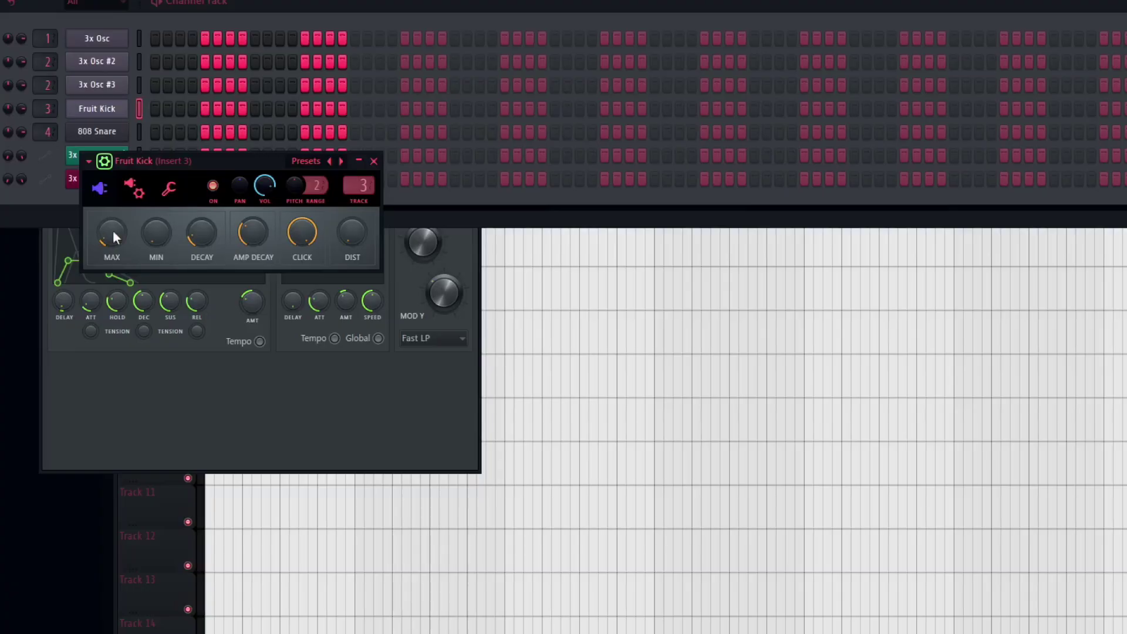
Lower the volume faders of mixer inserts 3, 2 and 1 to similar levels.
key(F9)
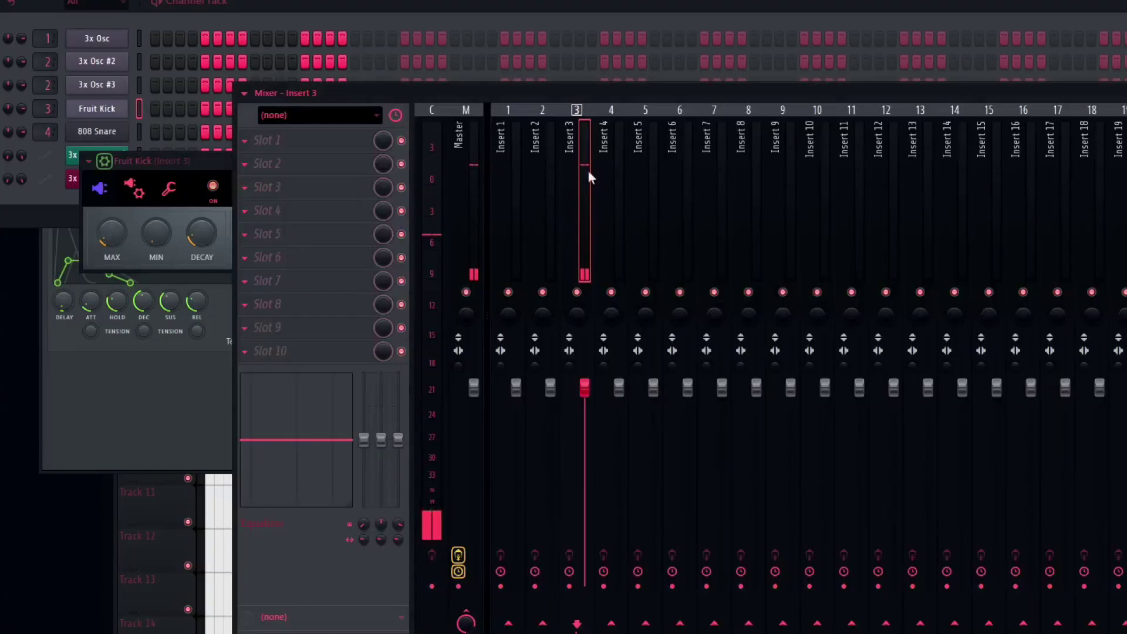
drag(593, 391, 587, 437)
drag(584, 434, 585, 455)
drag(550, 387, 549, 450)
drag(516, 387, 516, 453)
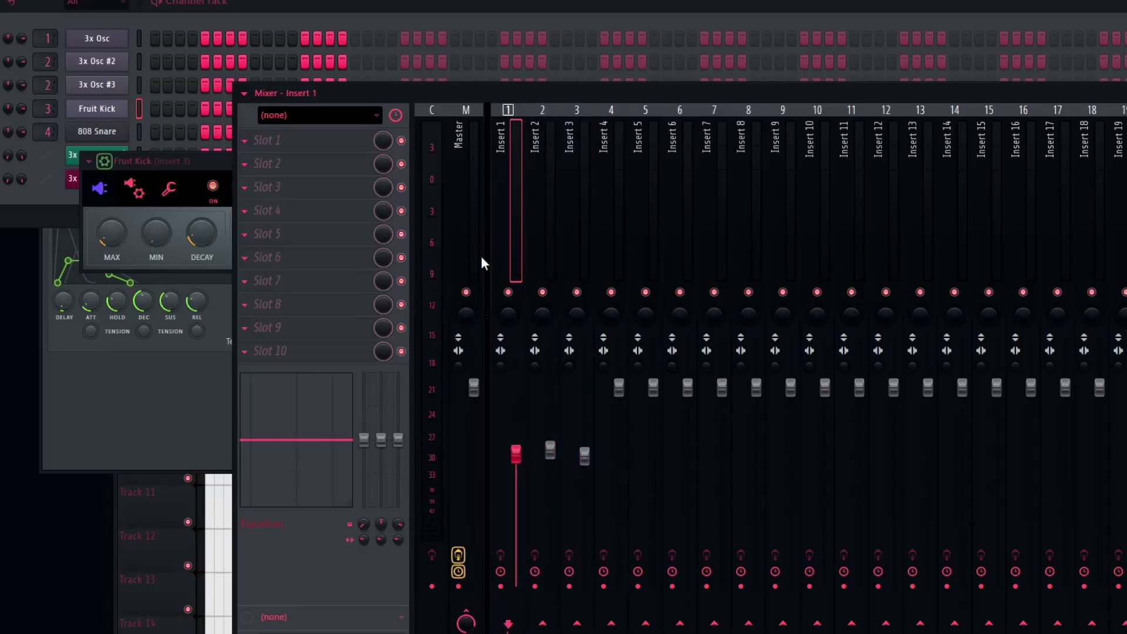
Set oscillators 1 and 2 of the 3x Osc #3 channel to sawtooth waves.
click(200, 77)
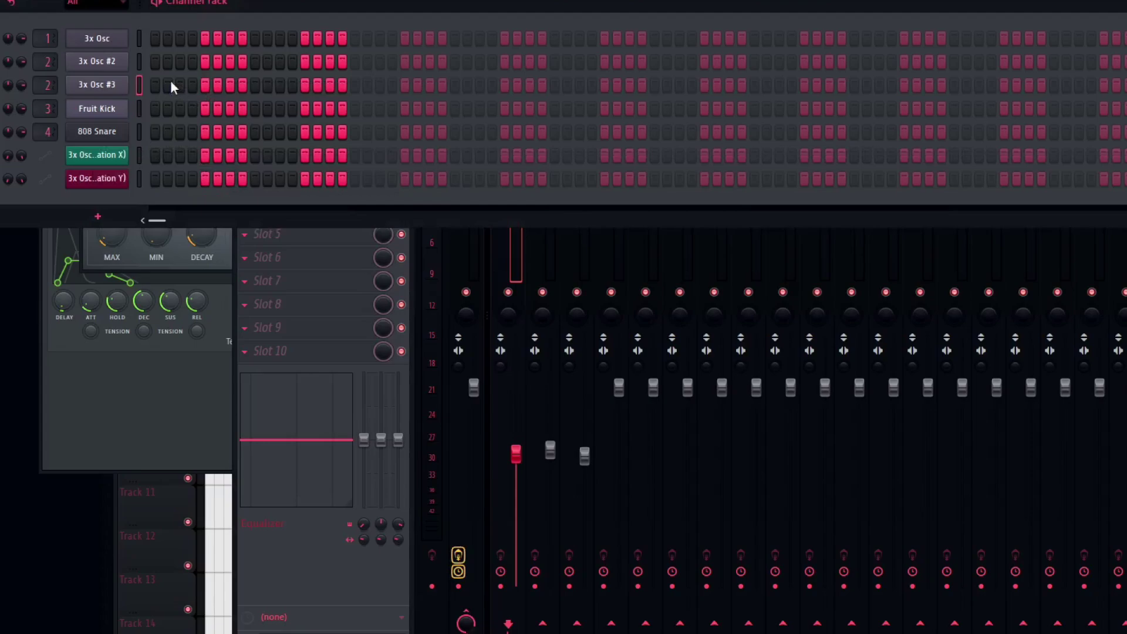
click(93, 84)
click(105, 161)
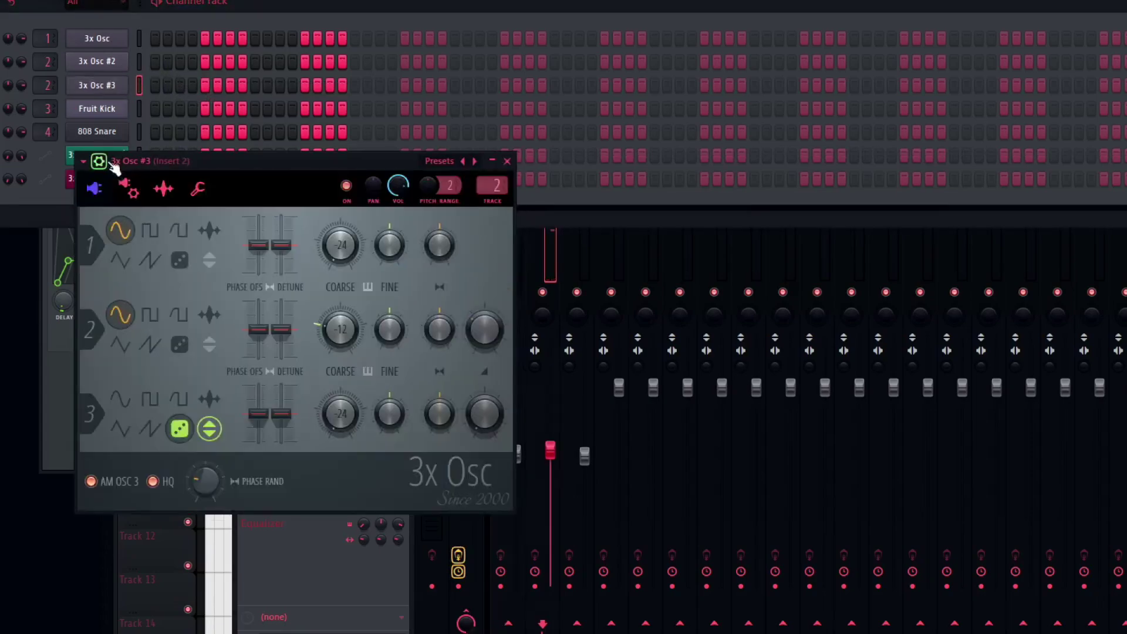
click(151, 261)
click(151, 345)
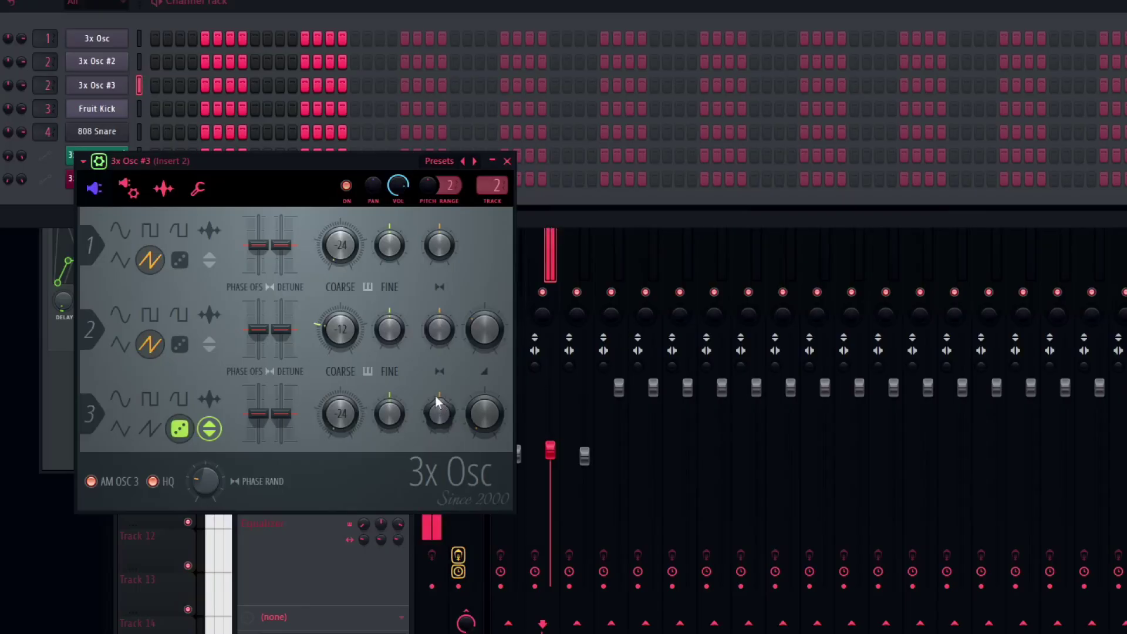
Enable the Mod X envelope of the 3x Osc #3 channel and raise the amount of its sine LFO.
click(171, 192)
click(207, 222)
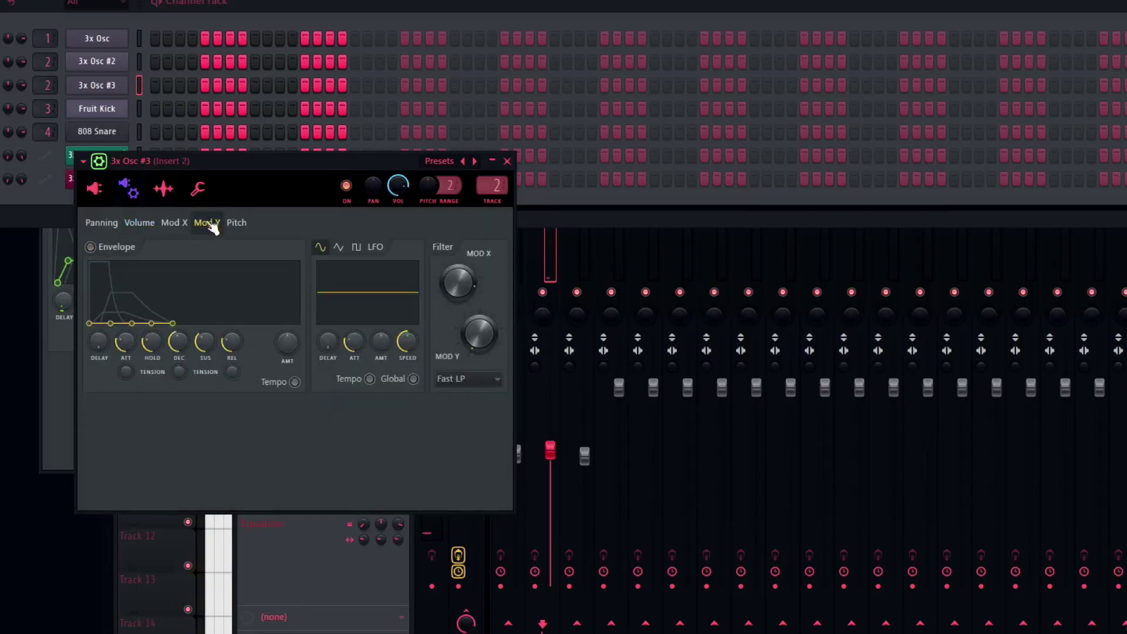
click(184, 229)
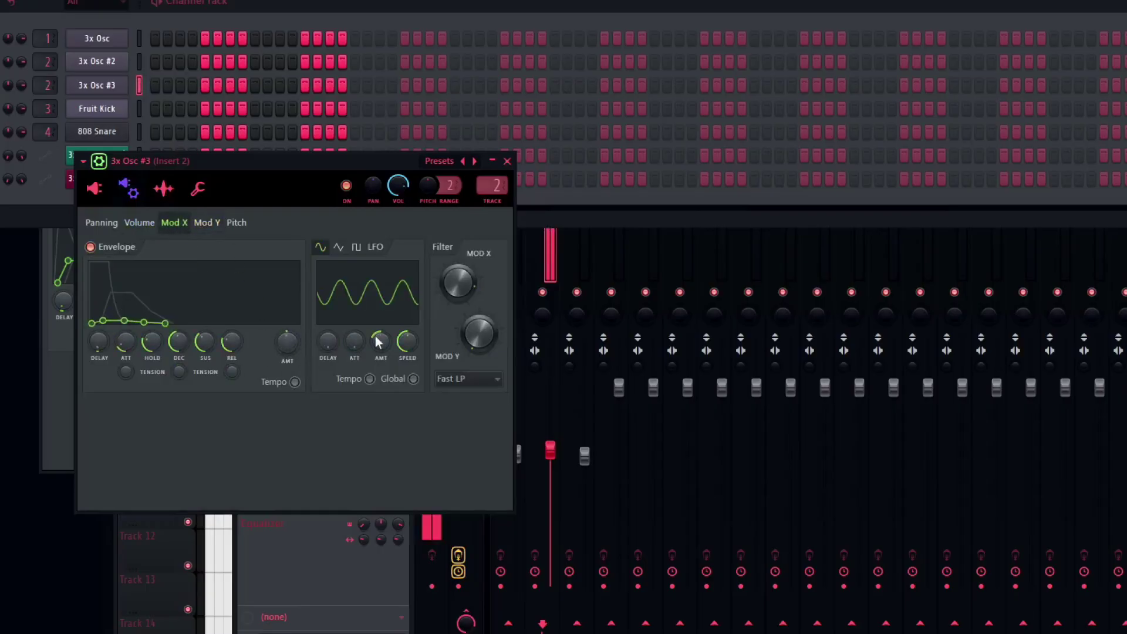
right_click(120, 87)
click(154, 84)
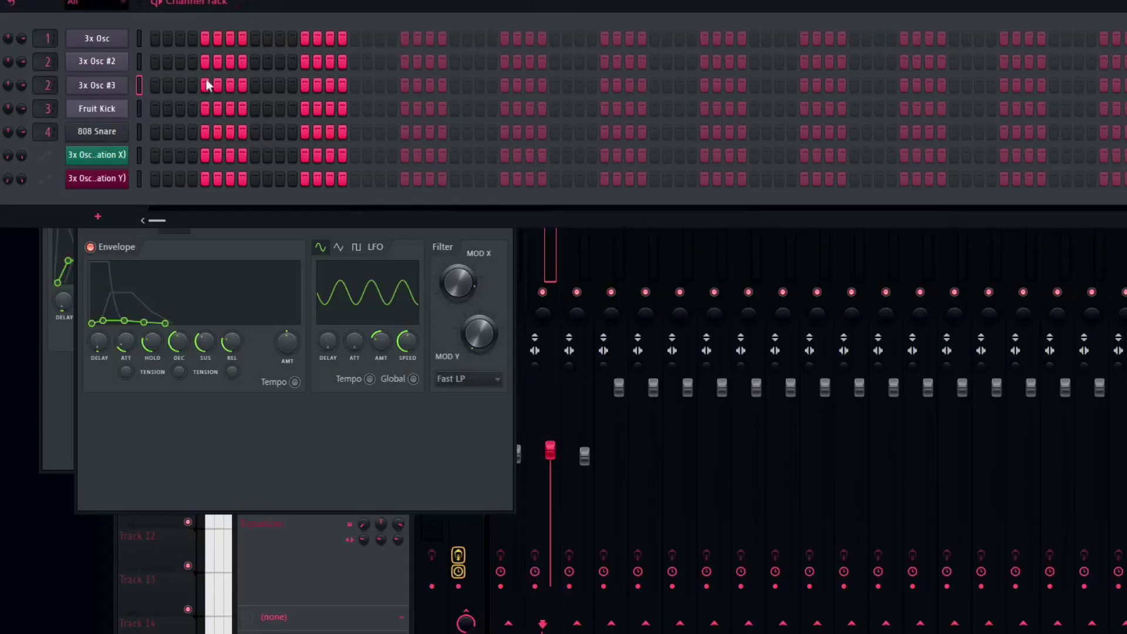
Fill the Fruit Kick on every fourth step, extending the pattern to 32 steps with kicks at 17, 21, 25 and 31.
right_click(99, 108)
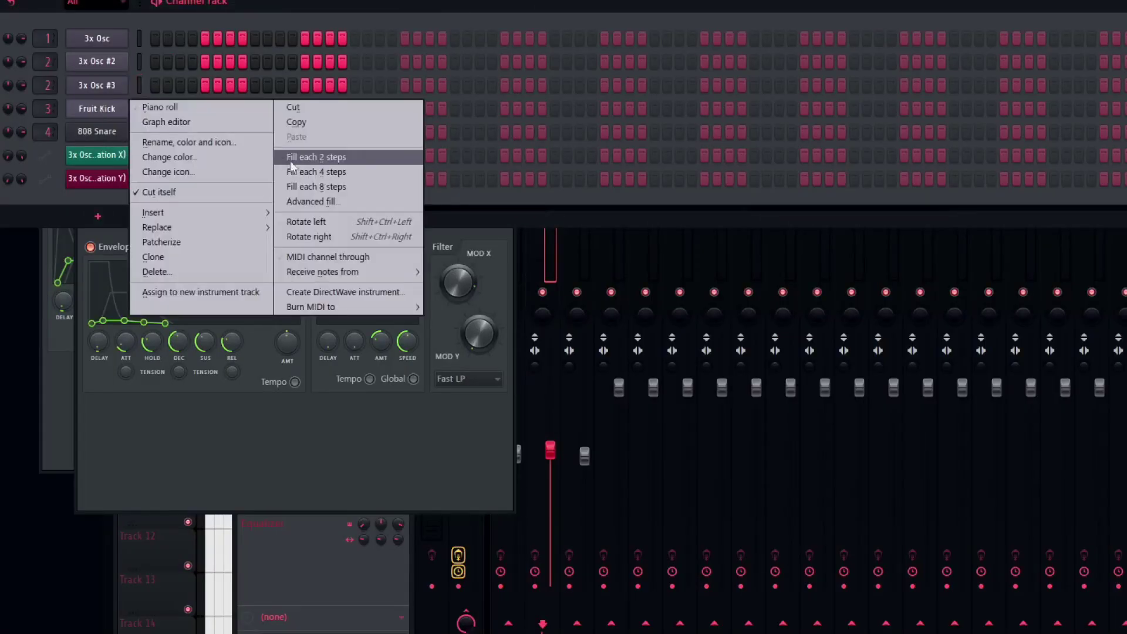
click(326, 173)
click(355, 108)
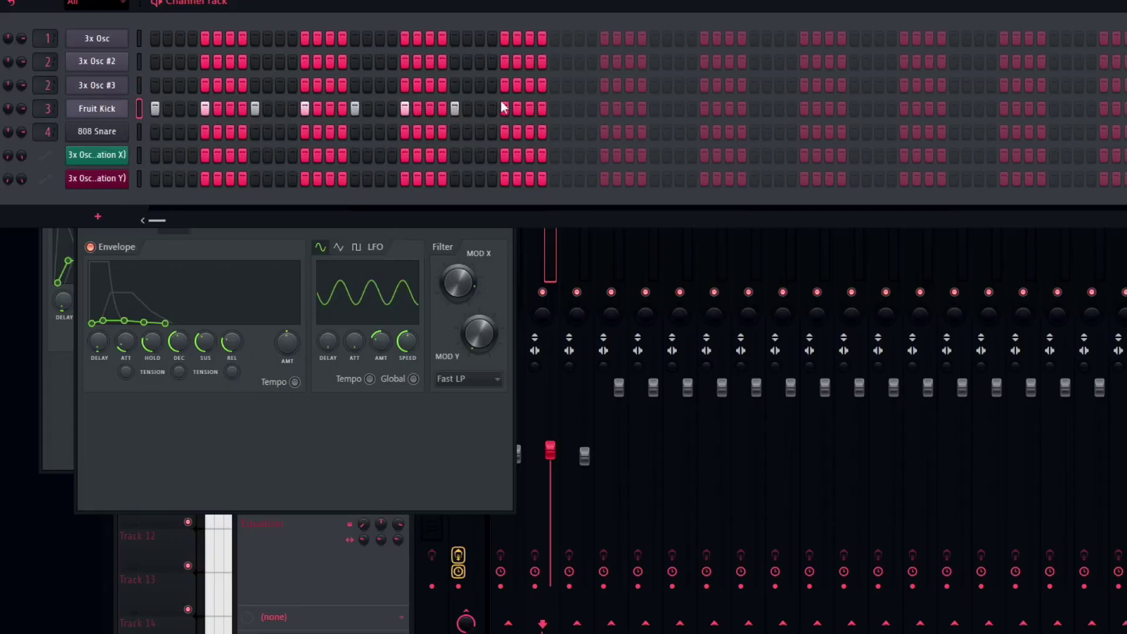
key(Down)
key(Down)
Place 808 Snare hits on steps 3, 7, 11, 15, 19, 24, 27, 28 and 31.
click(181, 132)
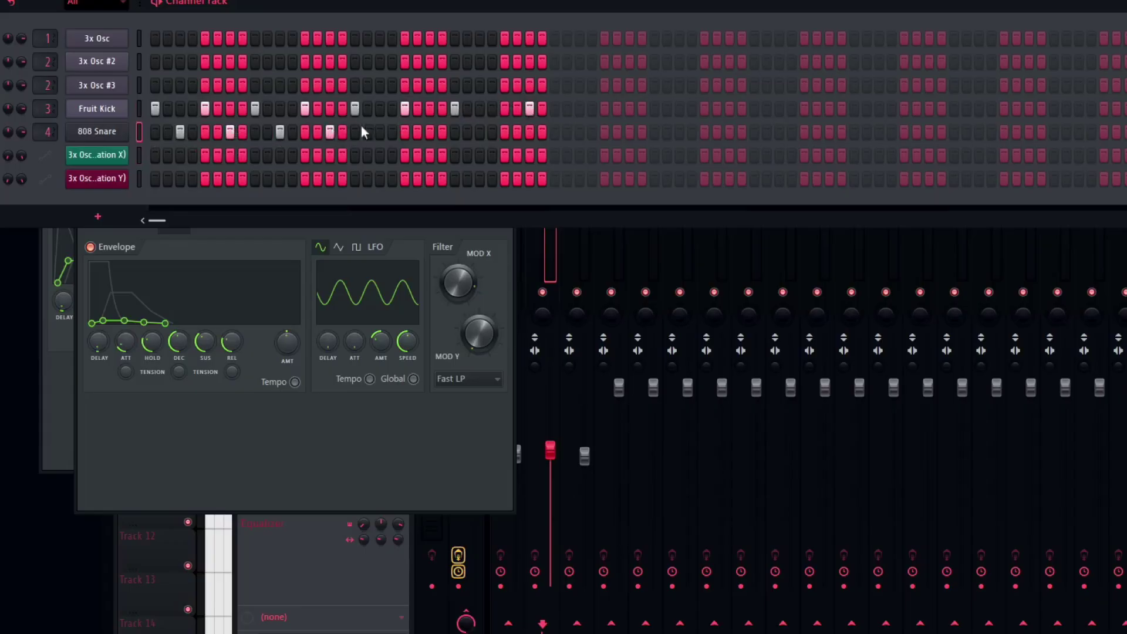
click(378, 129)
click(492, 132)
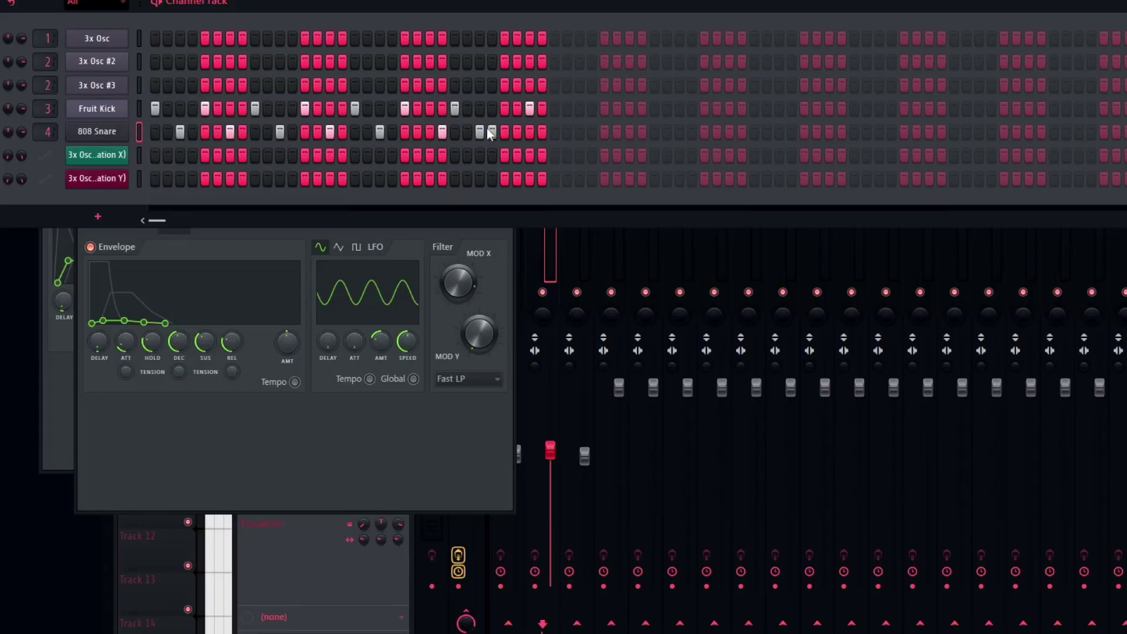
click(530, 131)
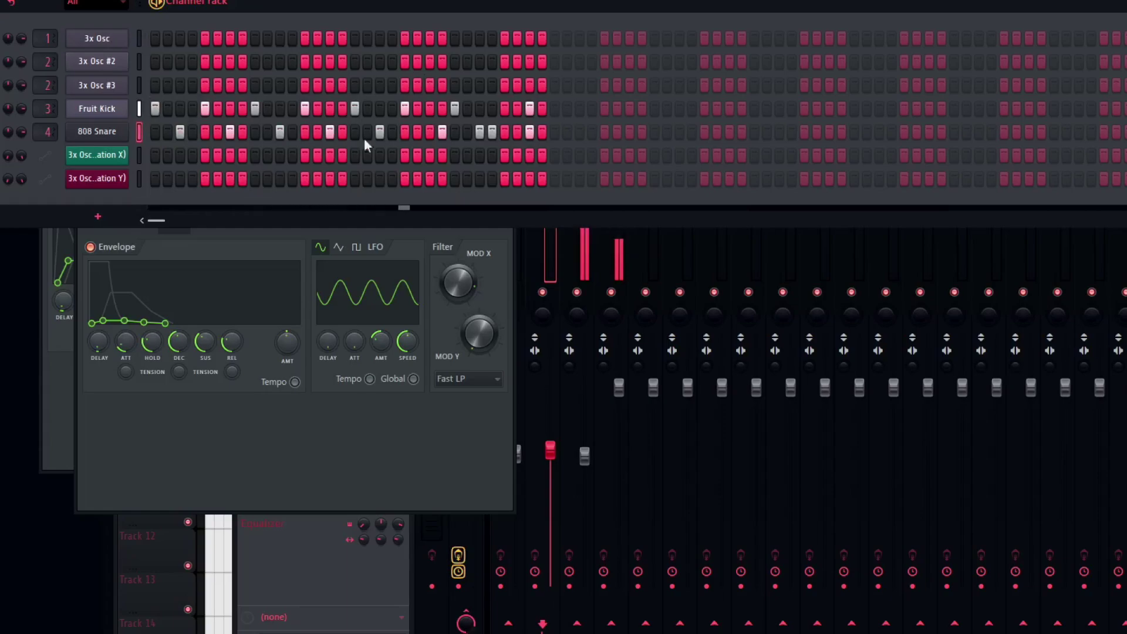
Lower the volume faders of mixer inserts 3 and 4, with insert 4 slightly below insert 3.
click(611, 395)
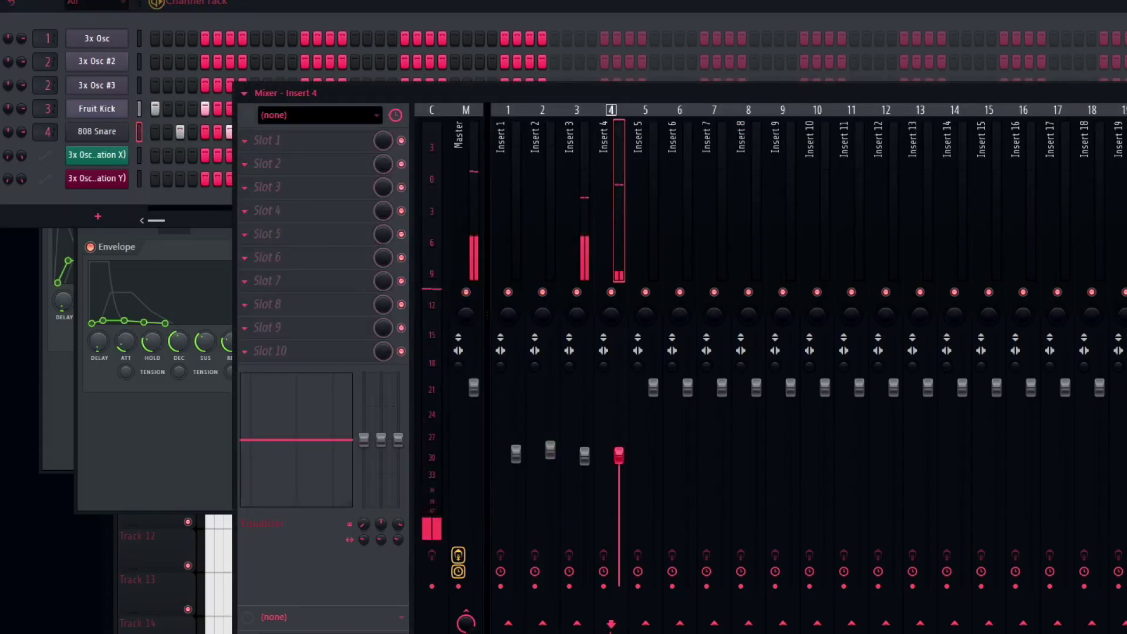
drag(591, 473, 631, 511)
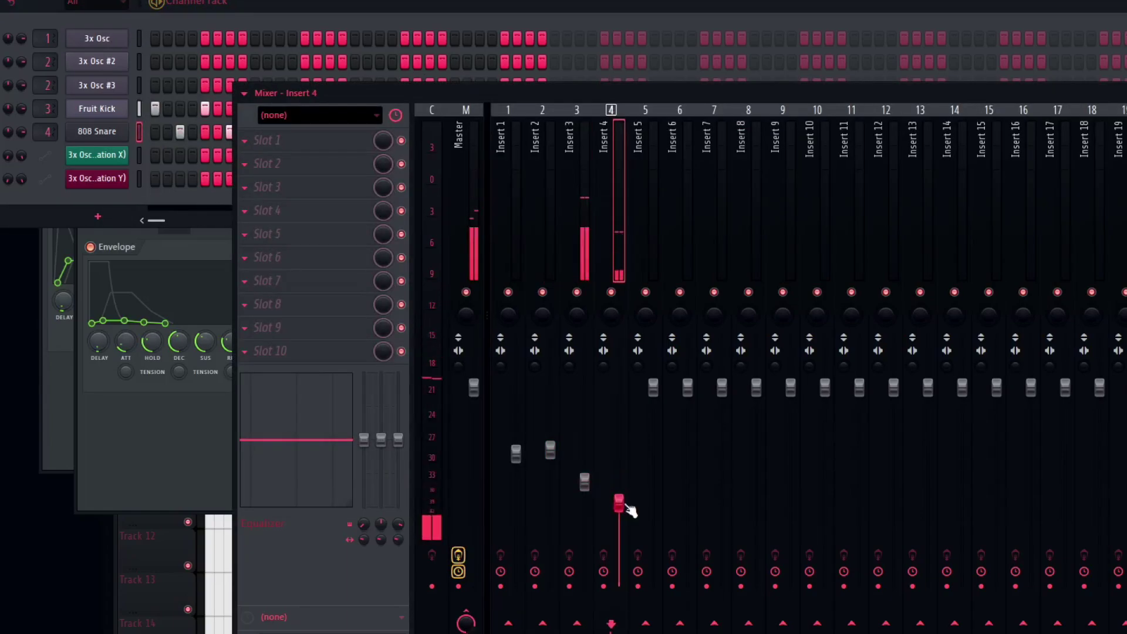
right_click(95, 141)
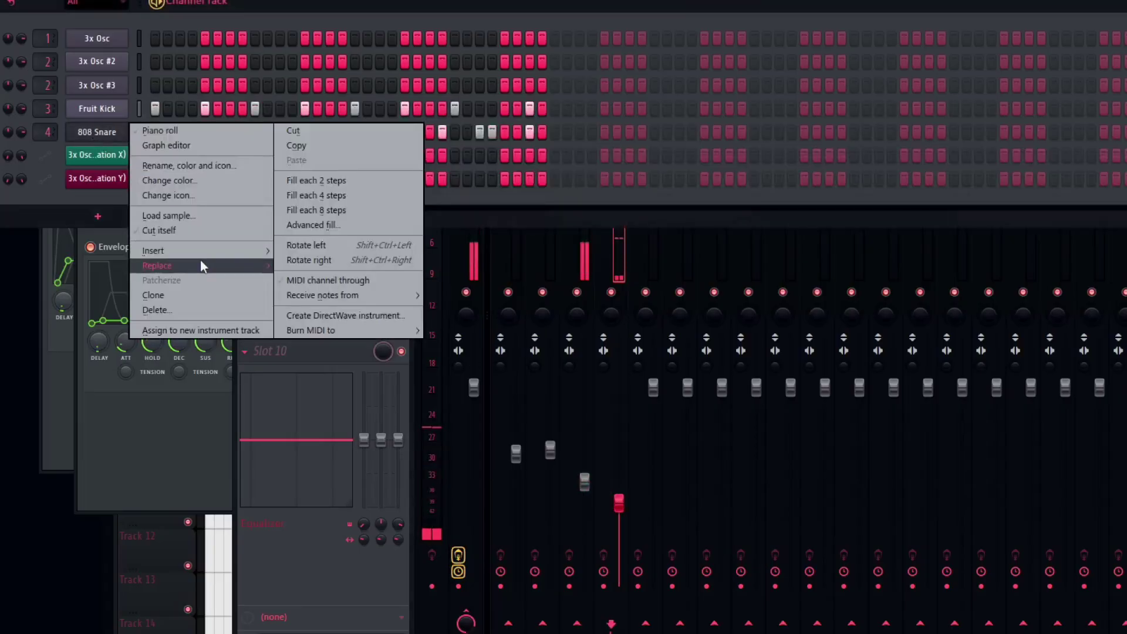
mouse_move(203, 265)
click(202, 81)
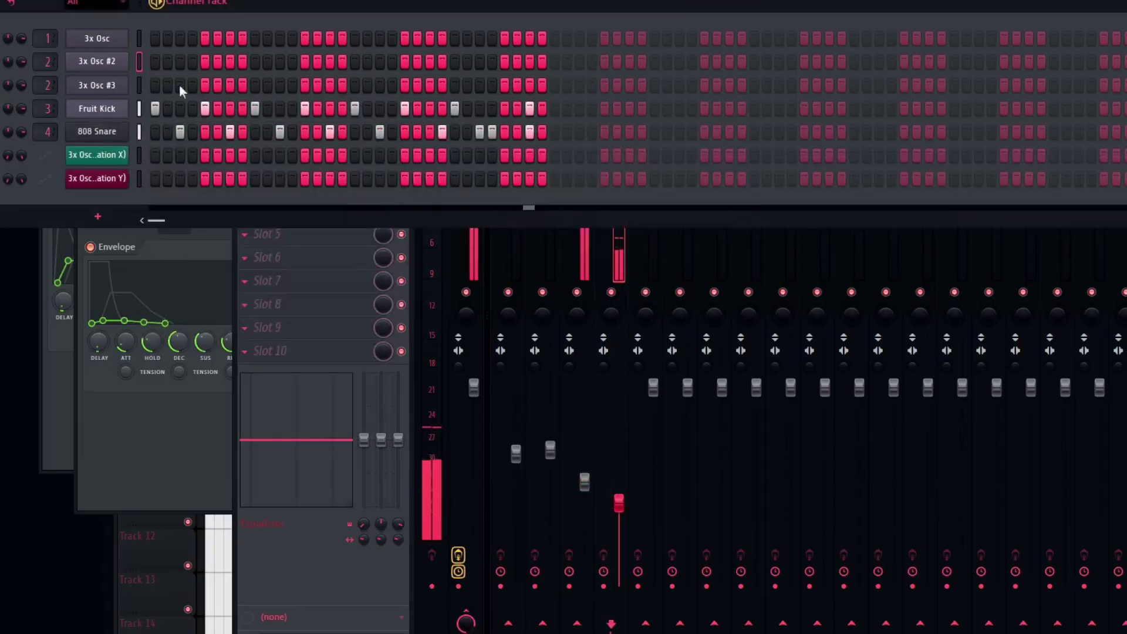
click(108, 93)
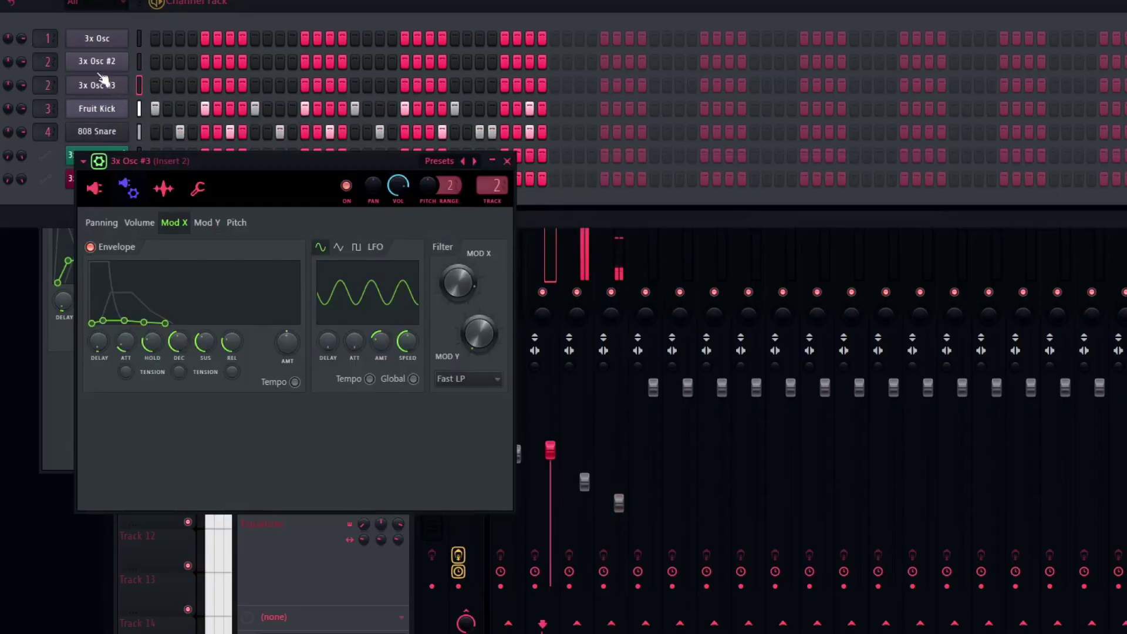
right_click(101, 79)
click(159, 60)
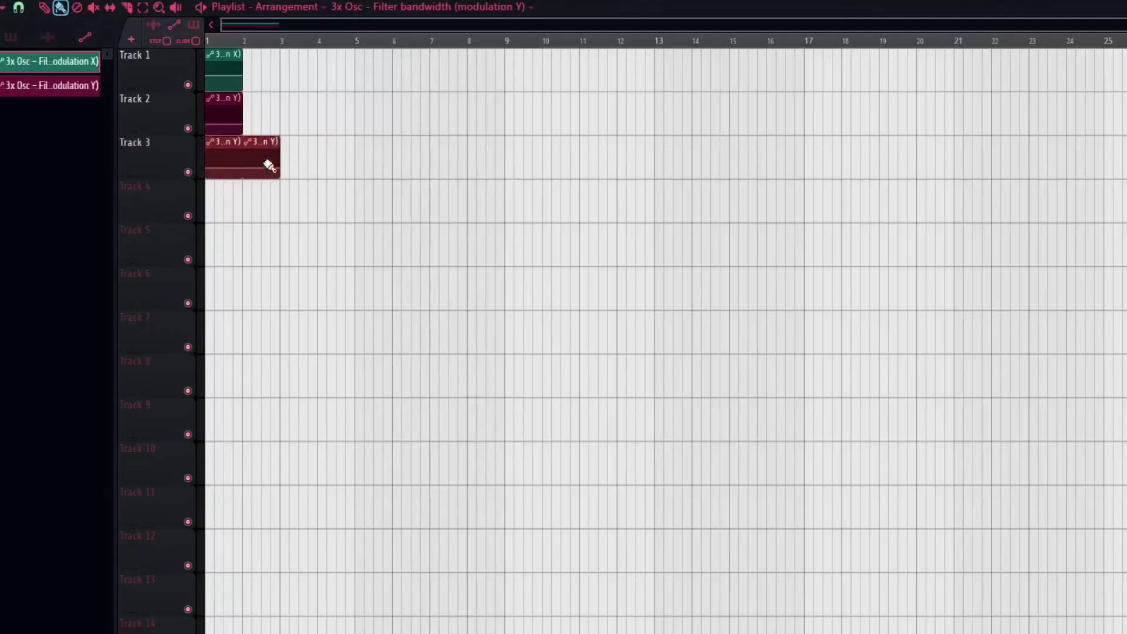
Fill playlist Track 3 with repeated Pattern 1 clips from bar 1 up to bar 17.
drag(268, 166, 540, 176)
right_click(460, 143)
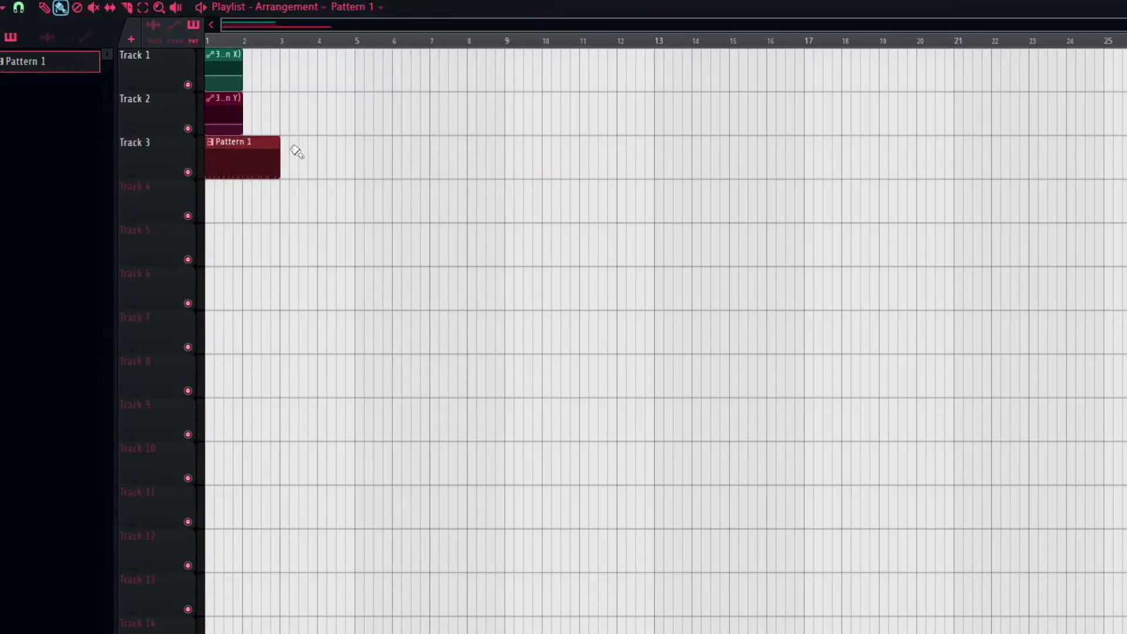
mouse_move(287, 157)
mouse_down()
mouse_move(467, 161)
mouse_move(536, 192)
mouse_move(767, 190)
mouse_up()
drag(811, 147, 731, 111)
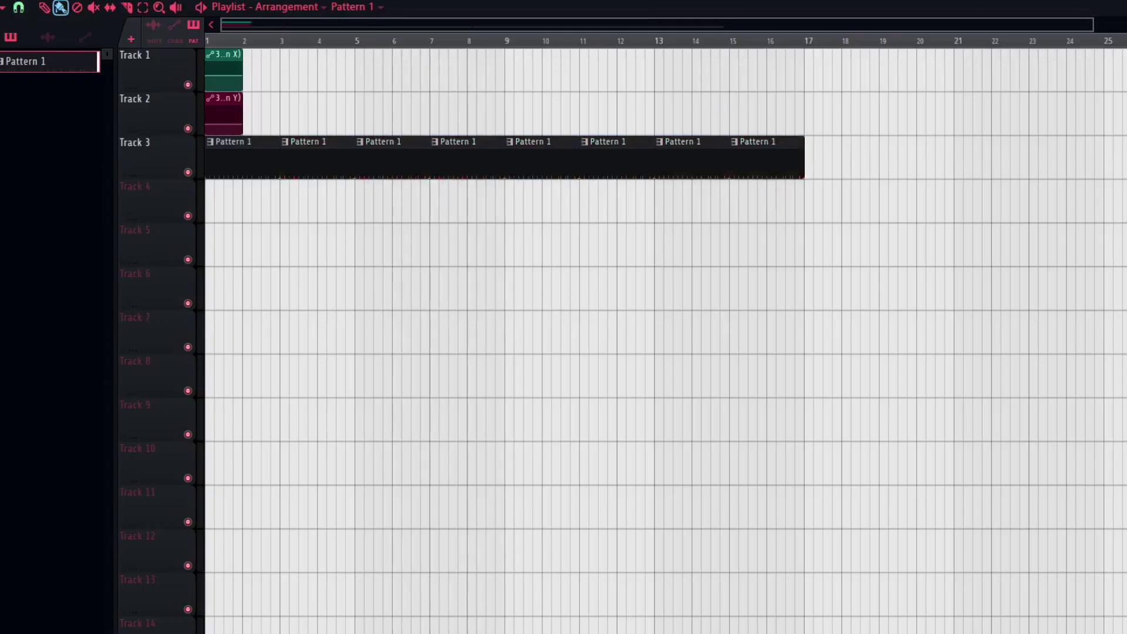
Switch to an empty pattern in the channel rack and open the piano roll of 3x Osc #3.
key(F9)
key(F9)
key(F6)
right_click(119, 84)
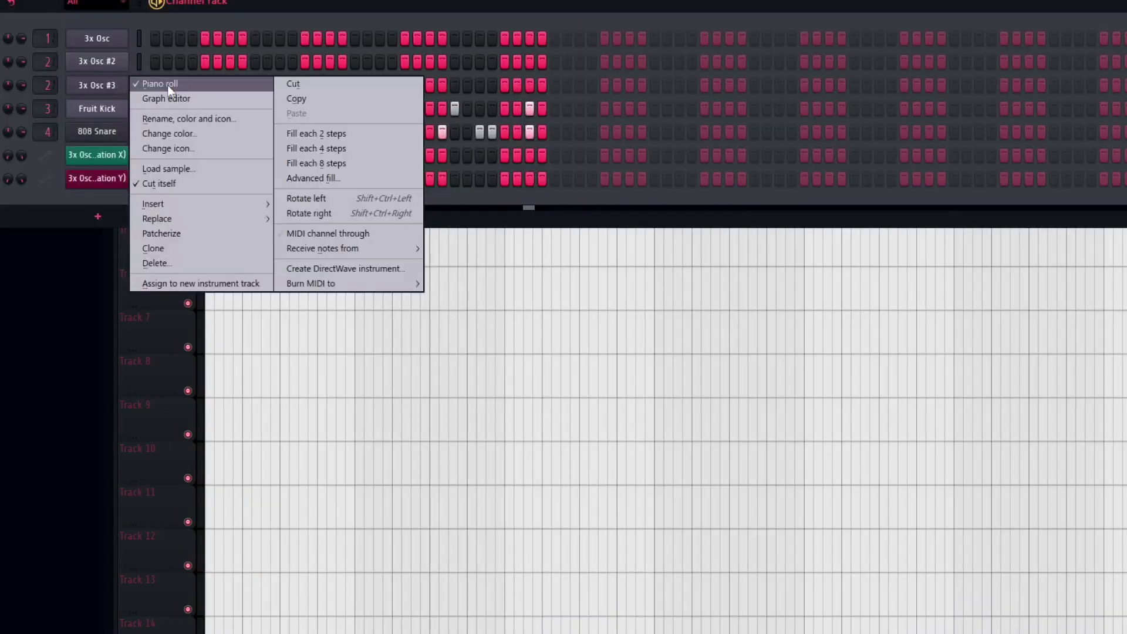
click(496, 7)
key(ctrl+z)
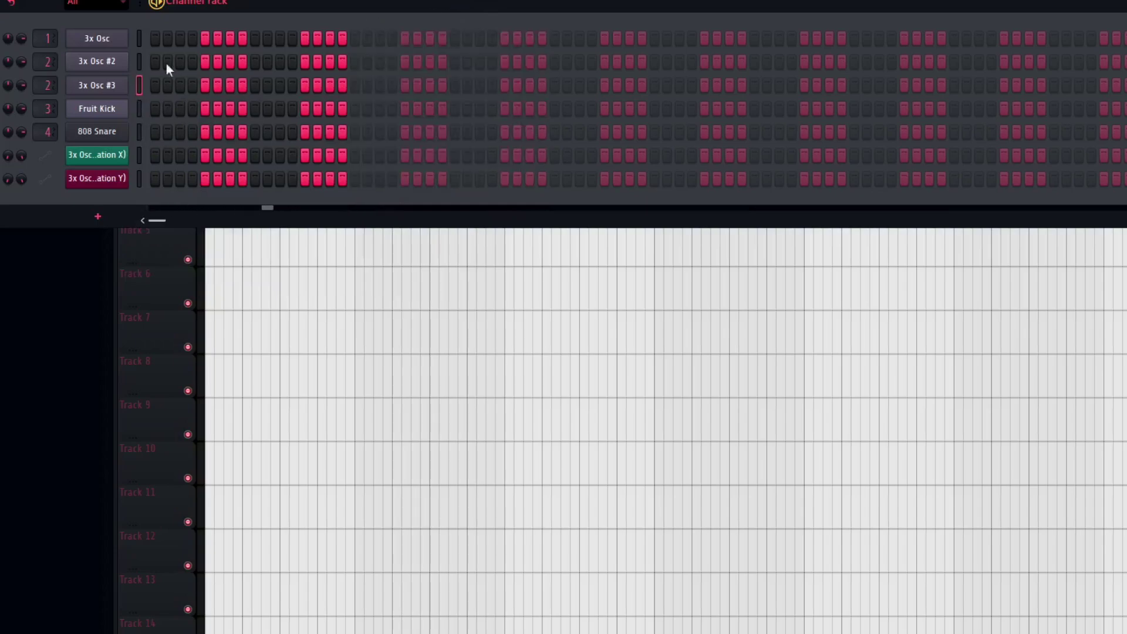
right_click(103, 77)
click(154, 82)
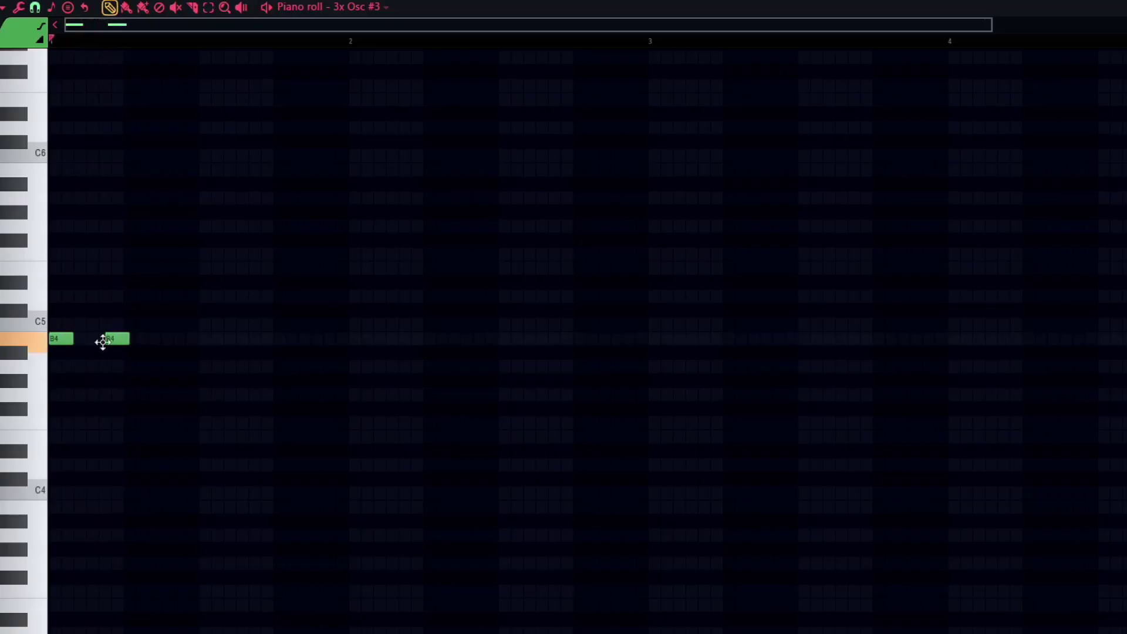
Draw the bar 1 rhythm on B4 as three short notes followed by one long note.
click(165, 340)
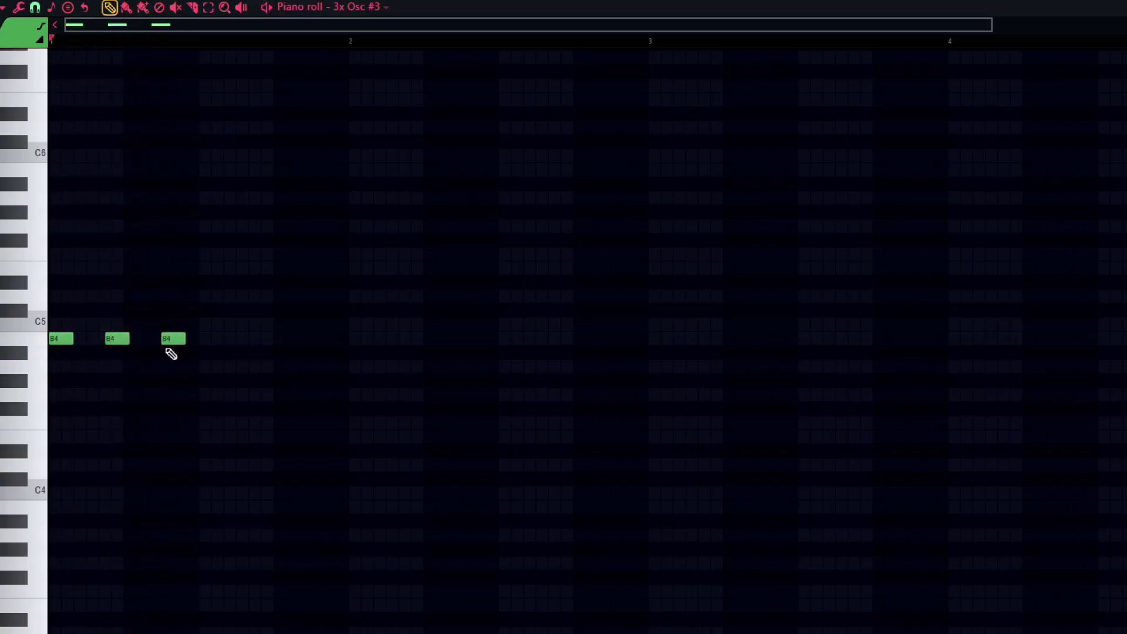
click(205, 340)
drag(285, 338, 277, 339)
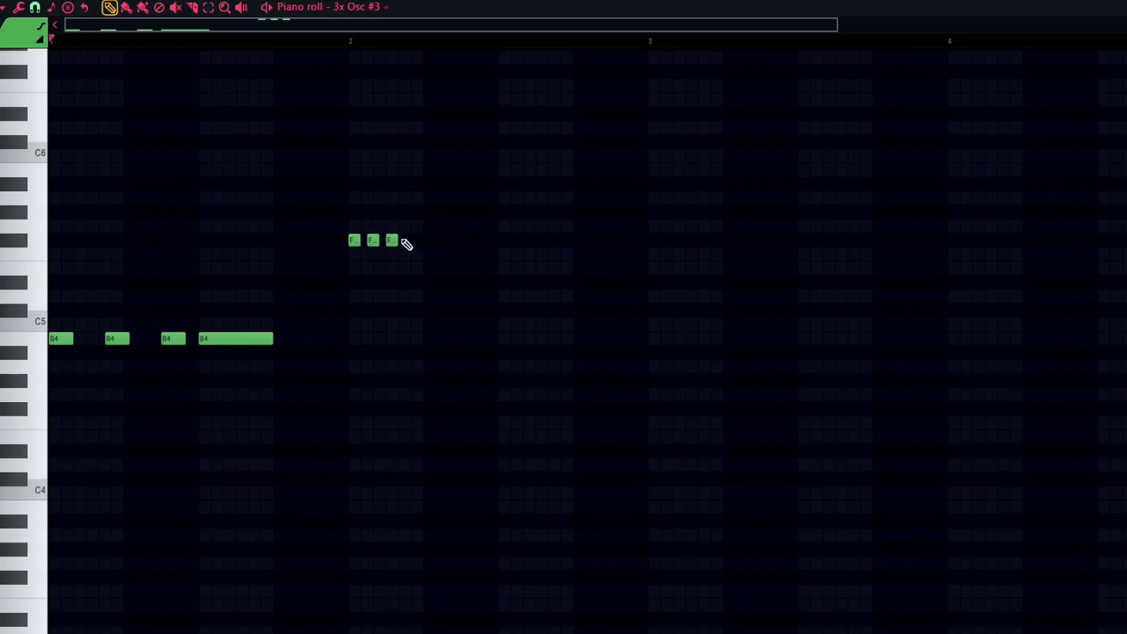
Draw the bar 2 melody with three F#5 notes followed by D5, C#5, D5, E5 and C#5, and play it back.
drag(398, 243, 467, 249)
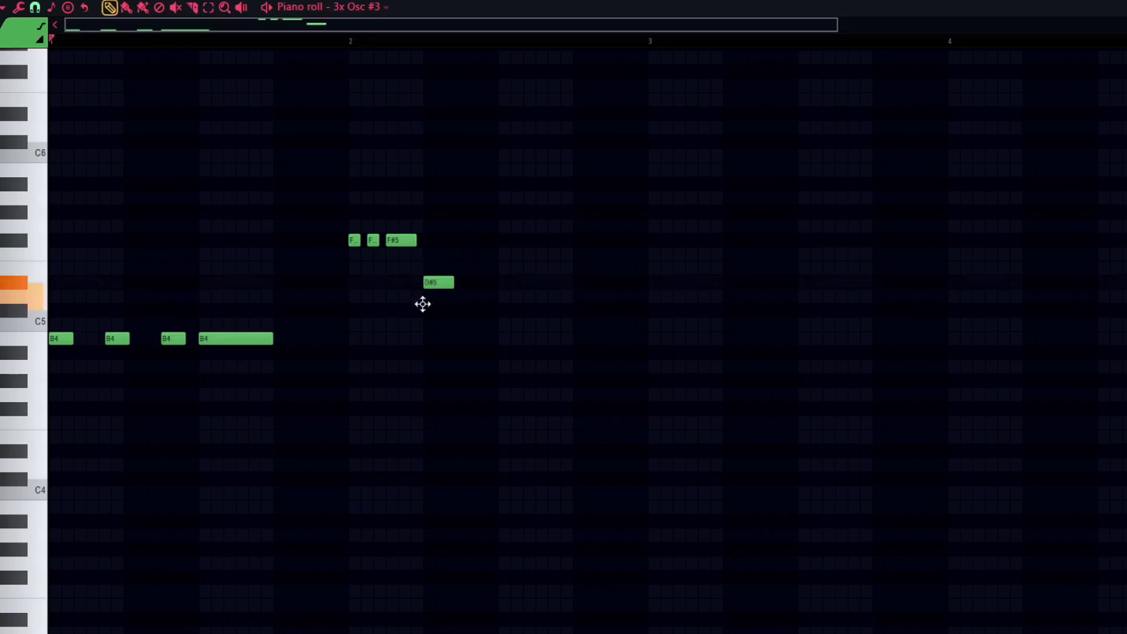
drag(422, 303, 422, 304)
key(space)
click(463, 311)
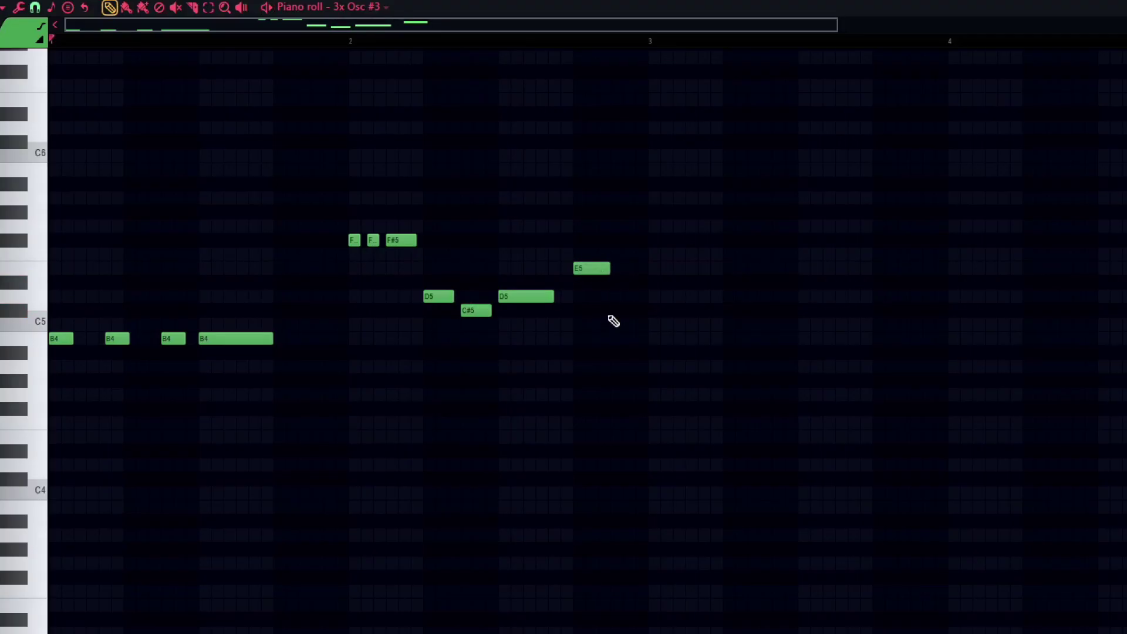
key(space)
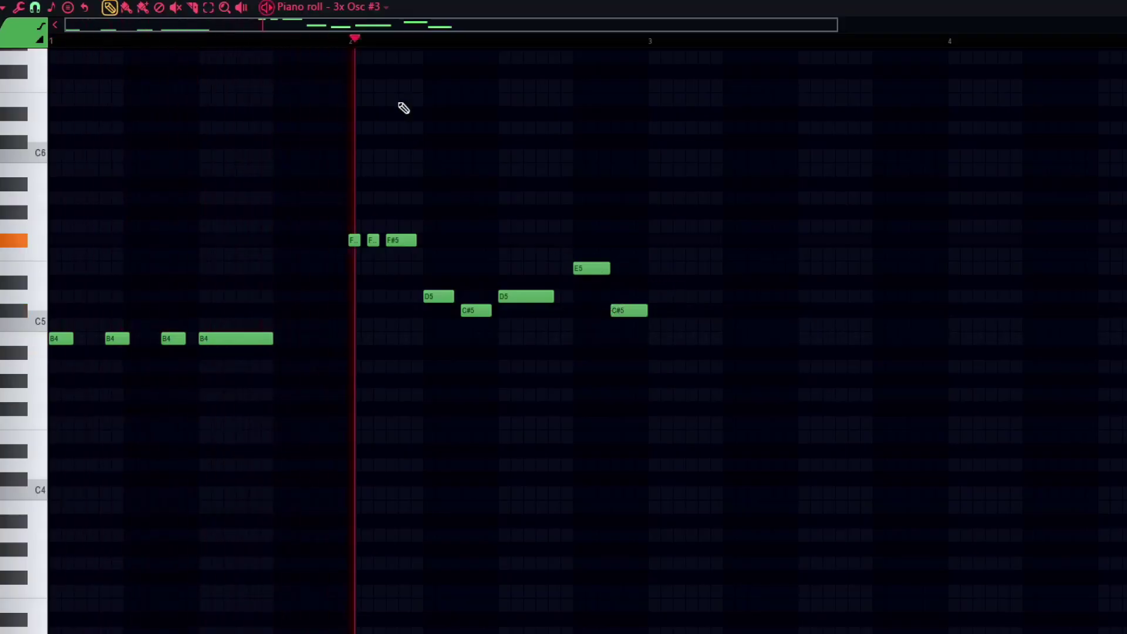
Duplicate the two-bar melody into bars 3 and 4, and lower the bar 3 notes to G4 except the third, kept at B4.
key(ctrl+b)
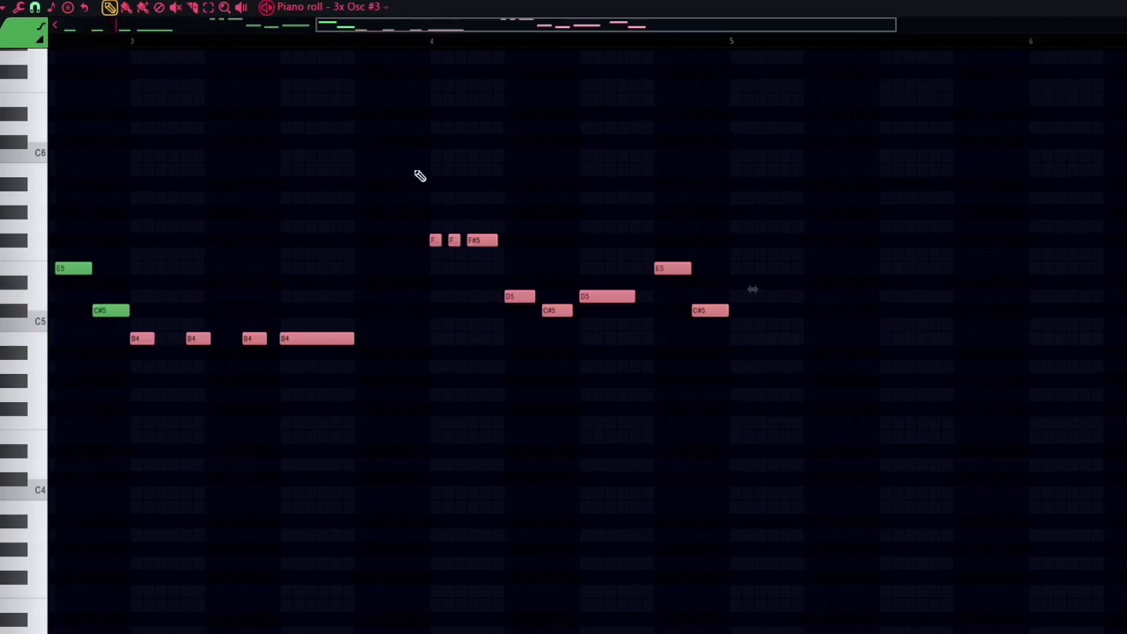
drag(342, 304, 150, 399)
key(Down)
key(Down)
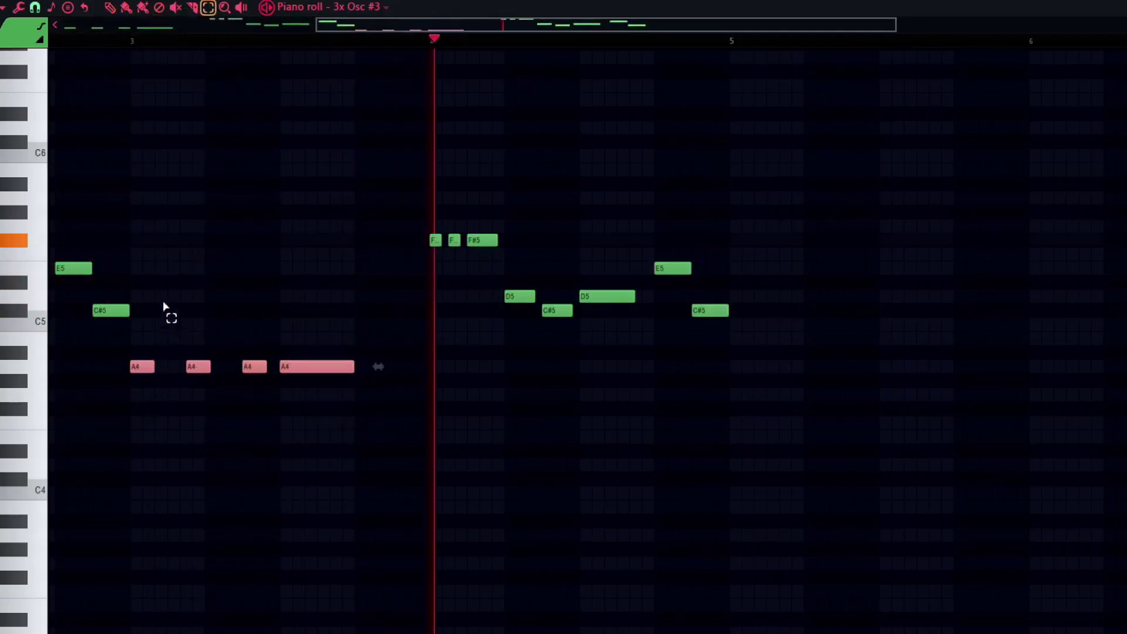
key(Down)
key(Down)
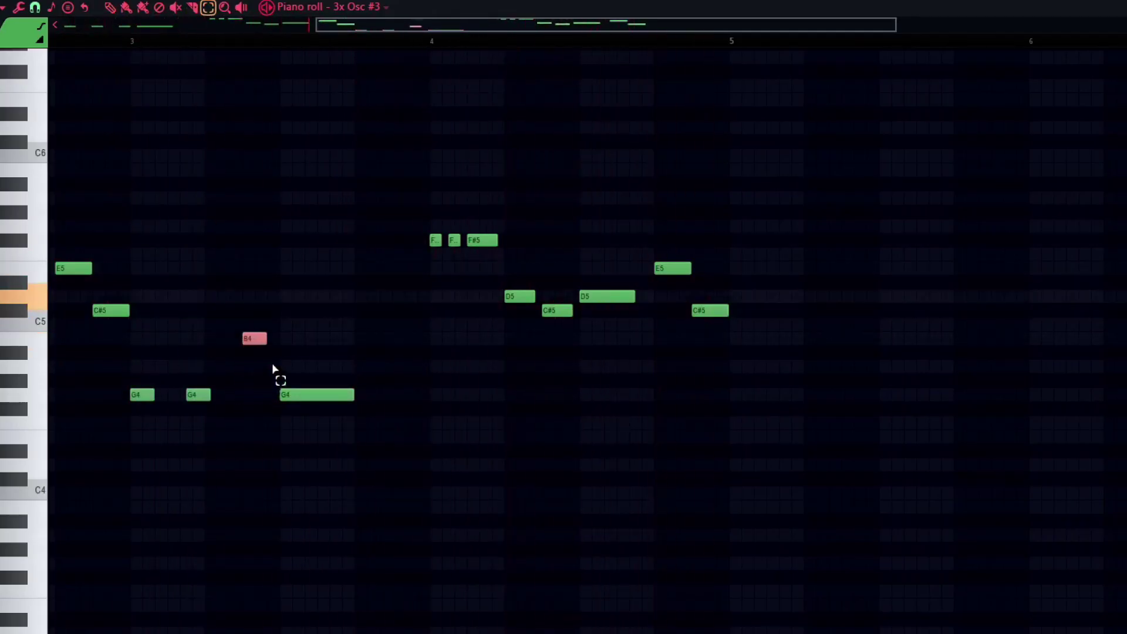
Raise the long last note of bar 3 to A4.
click(292, 360)
drag(315, 374, 314, 418)
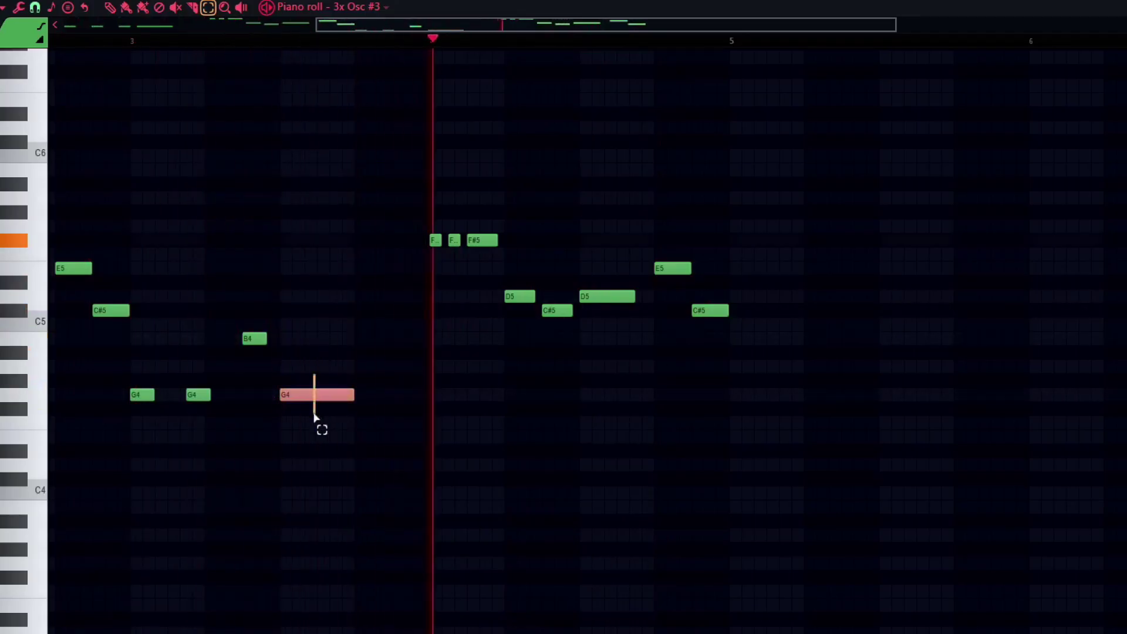
key(Up)
key(Up)
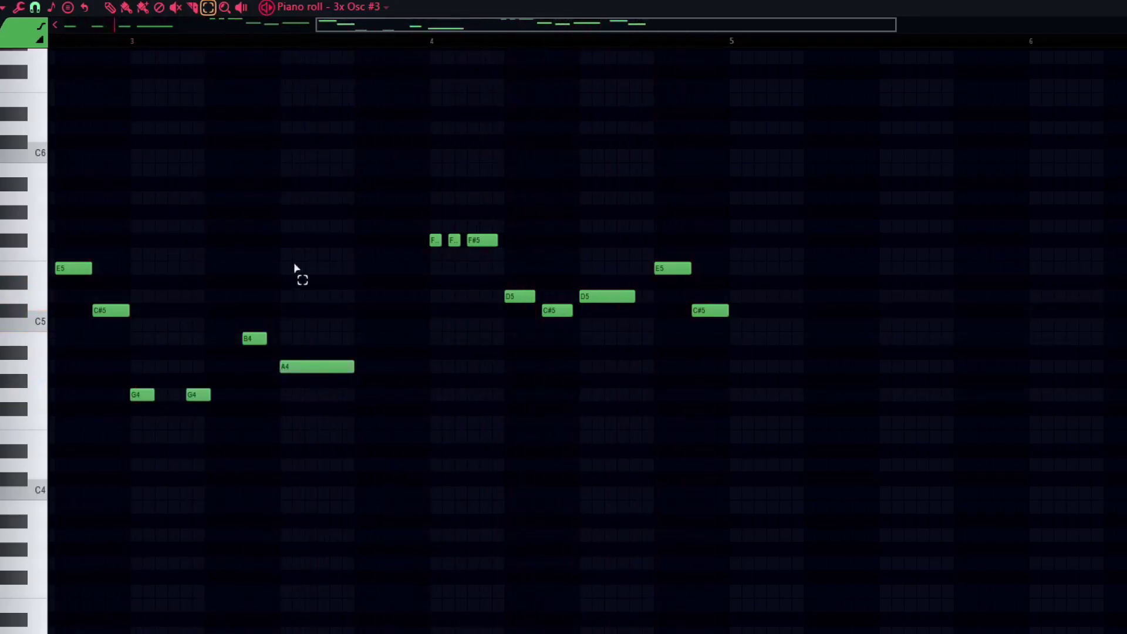
Lower the three F#5 notes at the start of bar 4 to E5.
drag(311, 17, 125, 25)
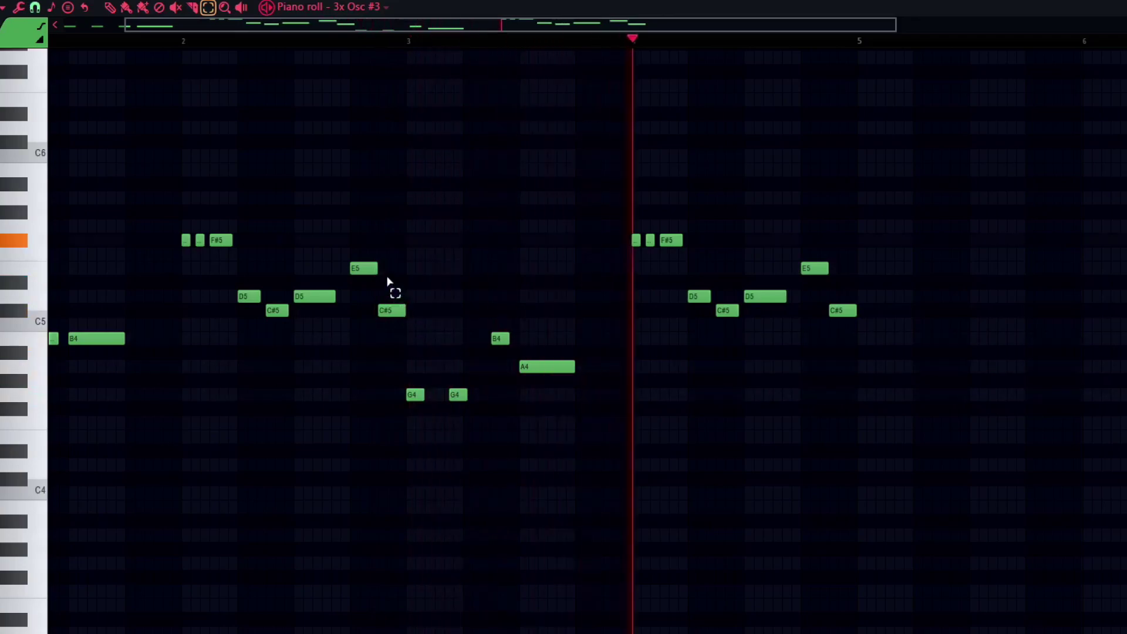
drag(611, 235, 674, 241)
key(Down)
key(Down)
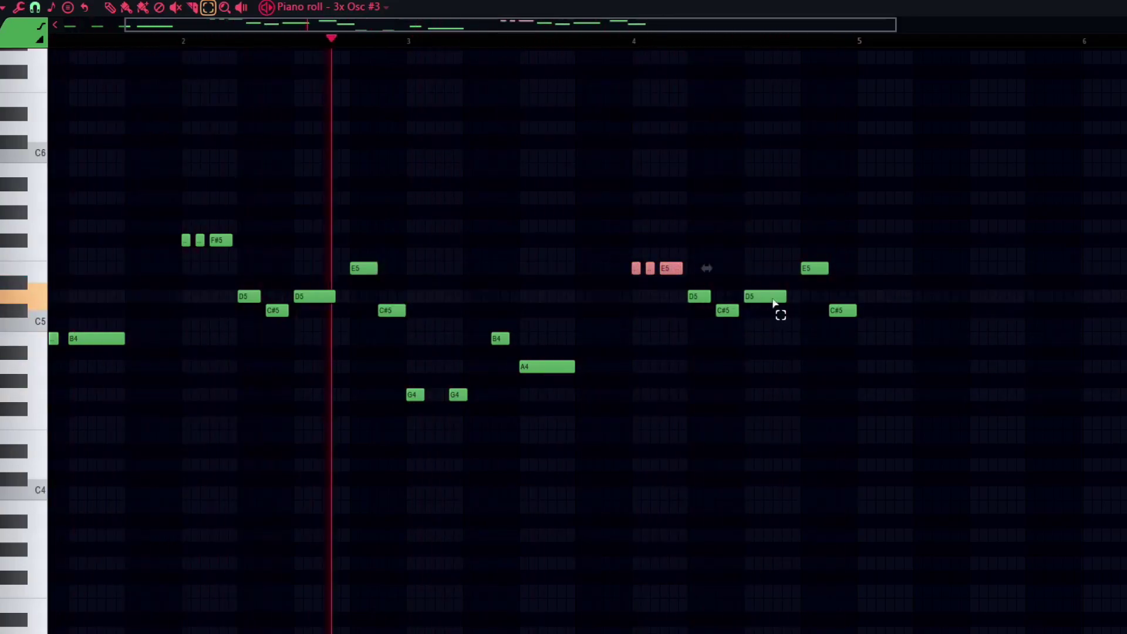
Lower the last two notes of bar 4 to C#5 and A4.
click(772, 297)
scroll(772, 302, down, 3)
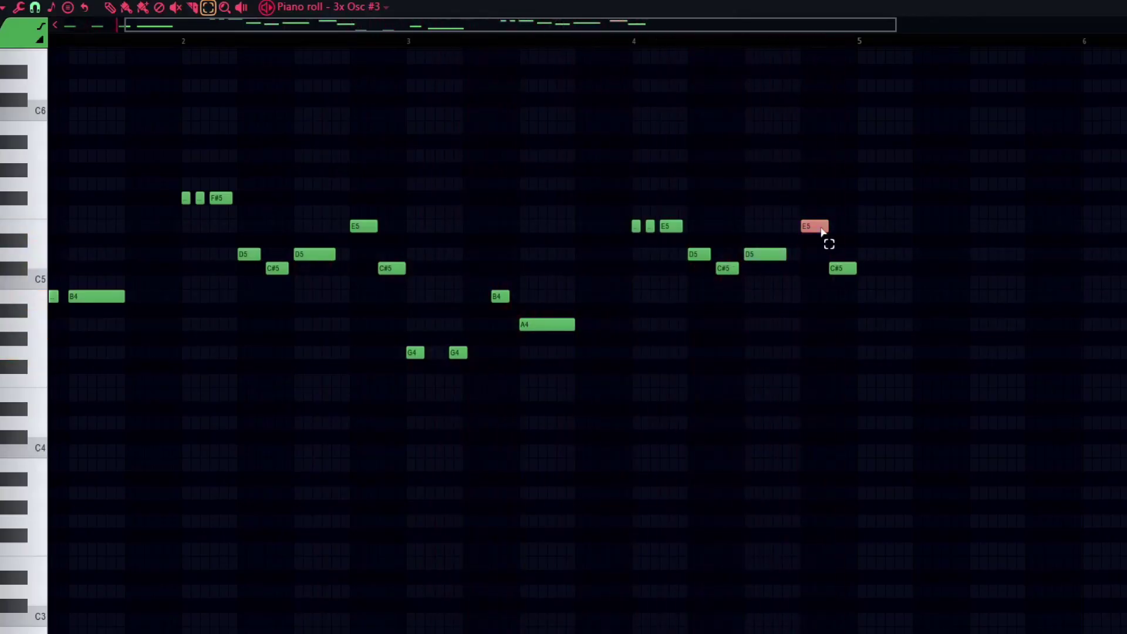
key(Down)
key(Down)
click(842, 271)
click(814, 254)
key(Down)
click(841, 270)
key(Down)
key(Down)
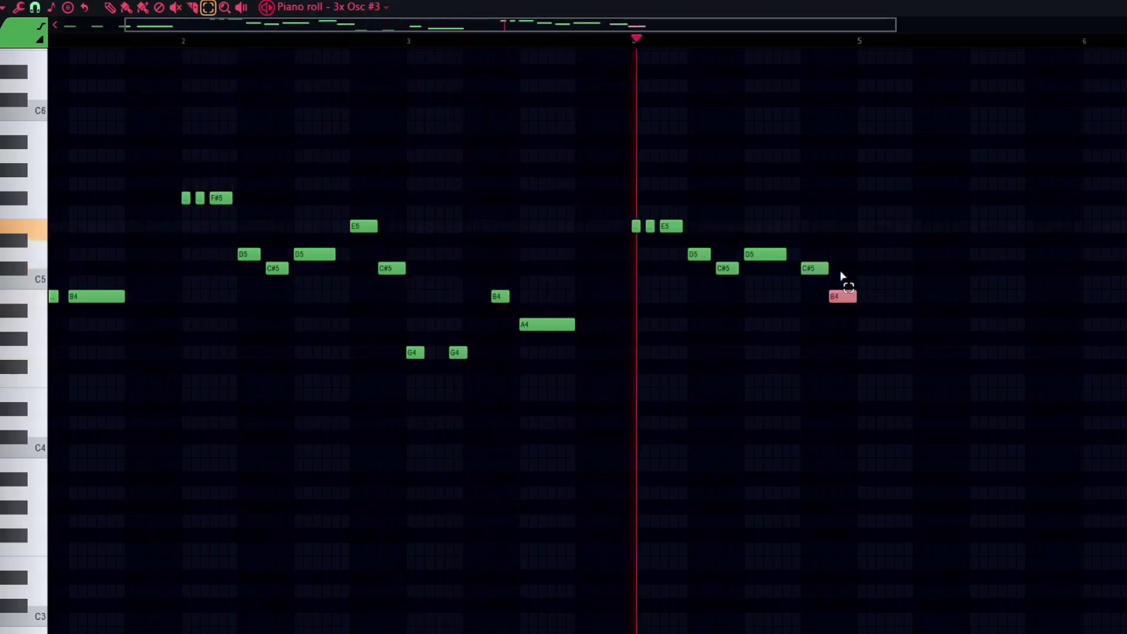
key(Down)
key(Down)
click(851, 268)
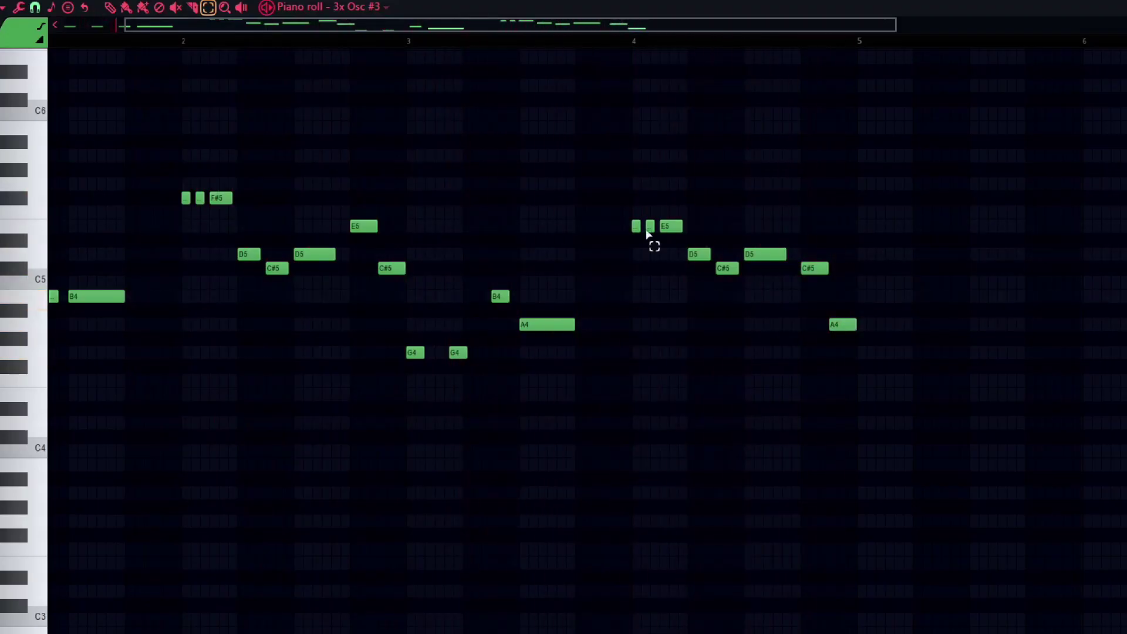
drag(440, 31, 159, 30)
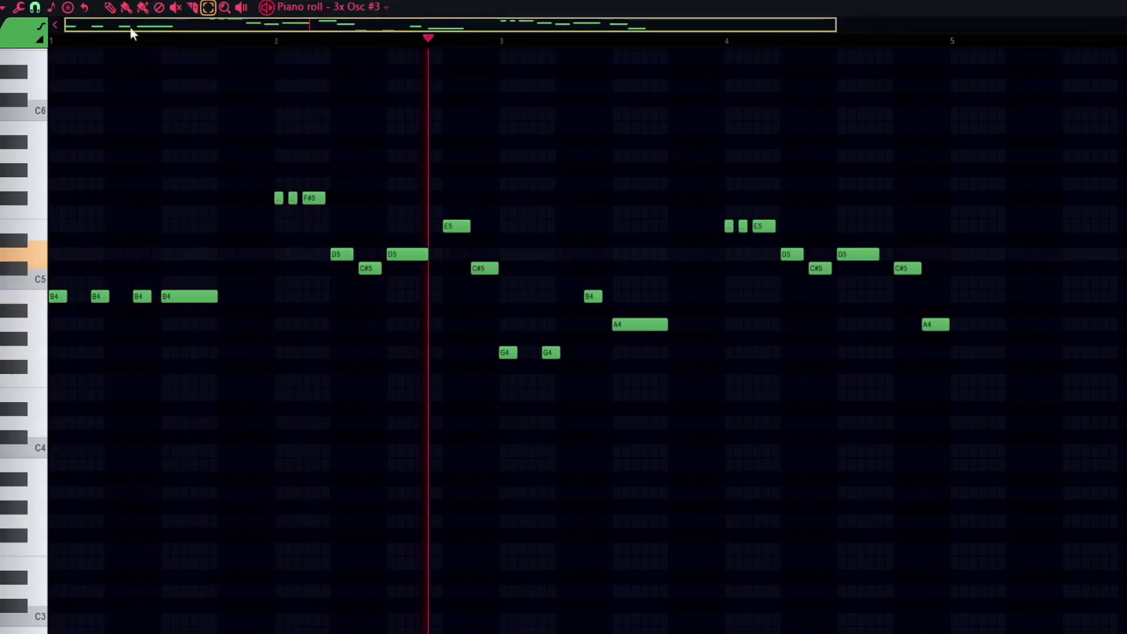
Paste the 3x Osc #3 melody into the 3x Osc channel and slightly shorten all of its notes.
click(352, 7)
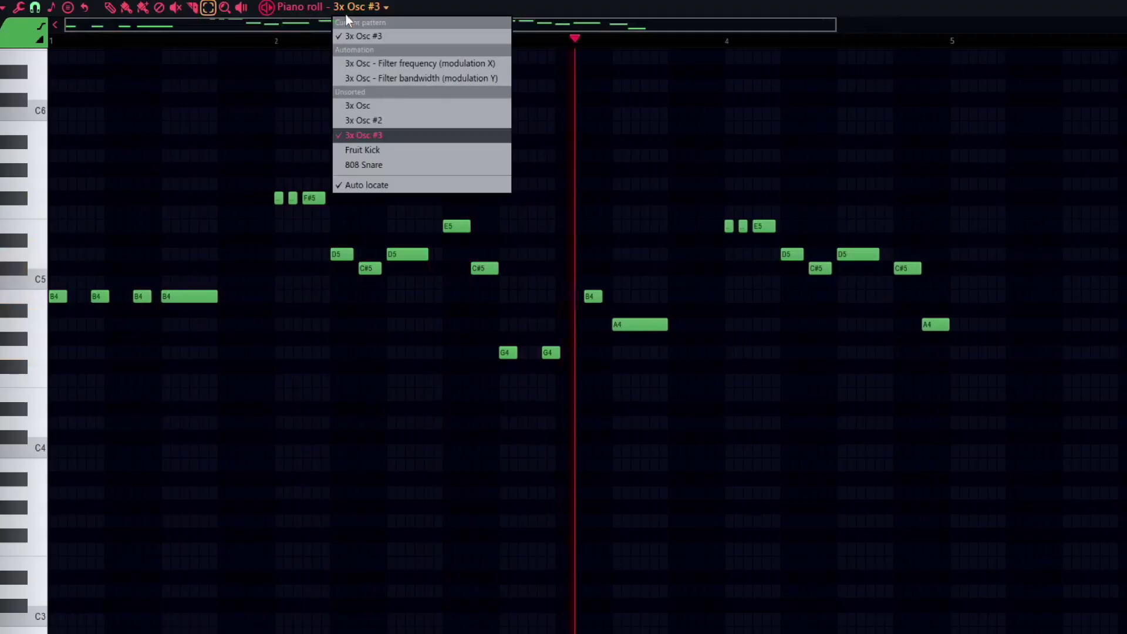
click(373, 109)
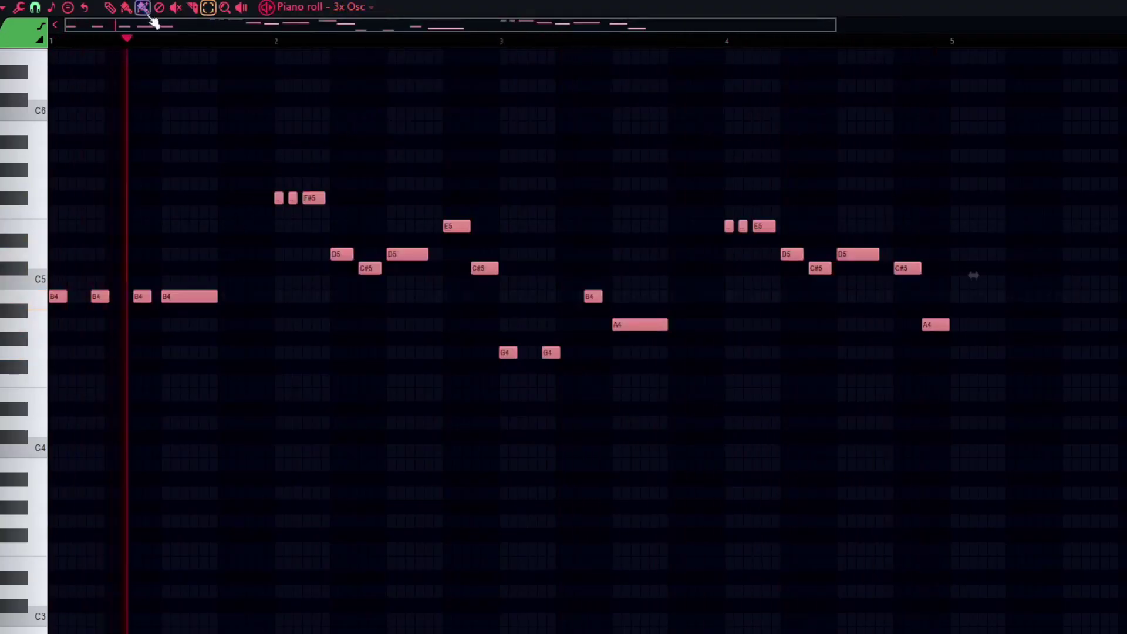
key(p)
mouse_move(217, 296)
mouse_down()
mouse_move(256, 290)
mouse_move(210, 282)
mouse_up()
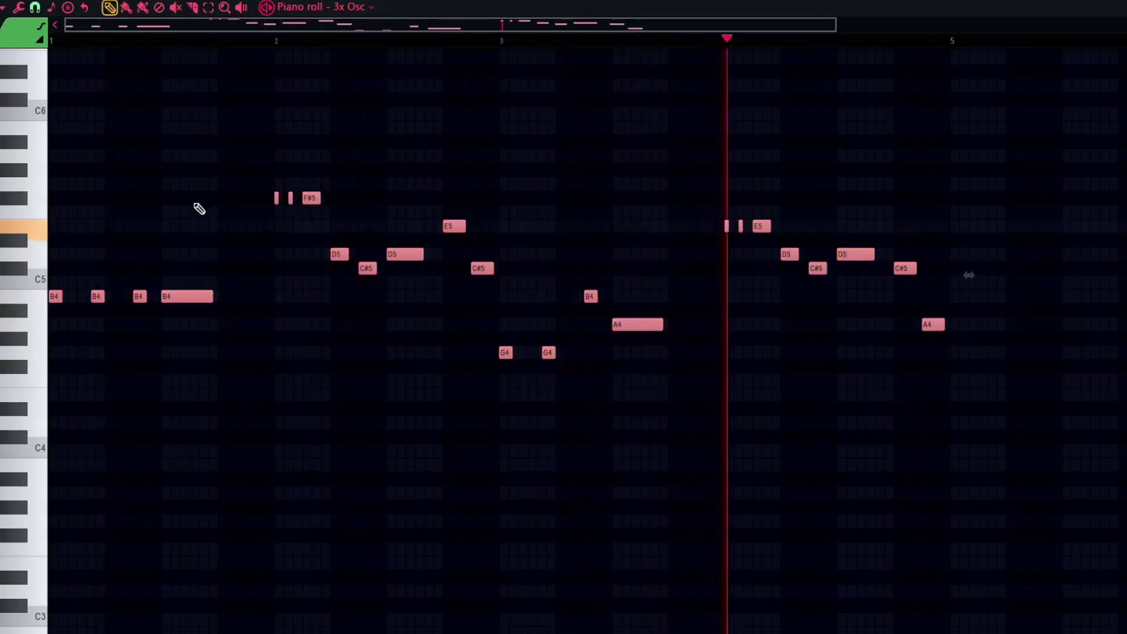
key(ctrl+d)
Lower all F#5 and E5 notes of the 3x Osc melody by one octave to F#4 and E4.
key(e)
click(24, 198)
shift+click(24, 225)
key(ctrl+Down)
key(ctrl+d)
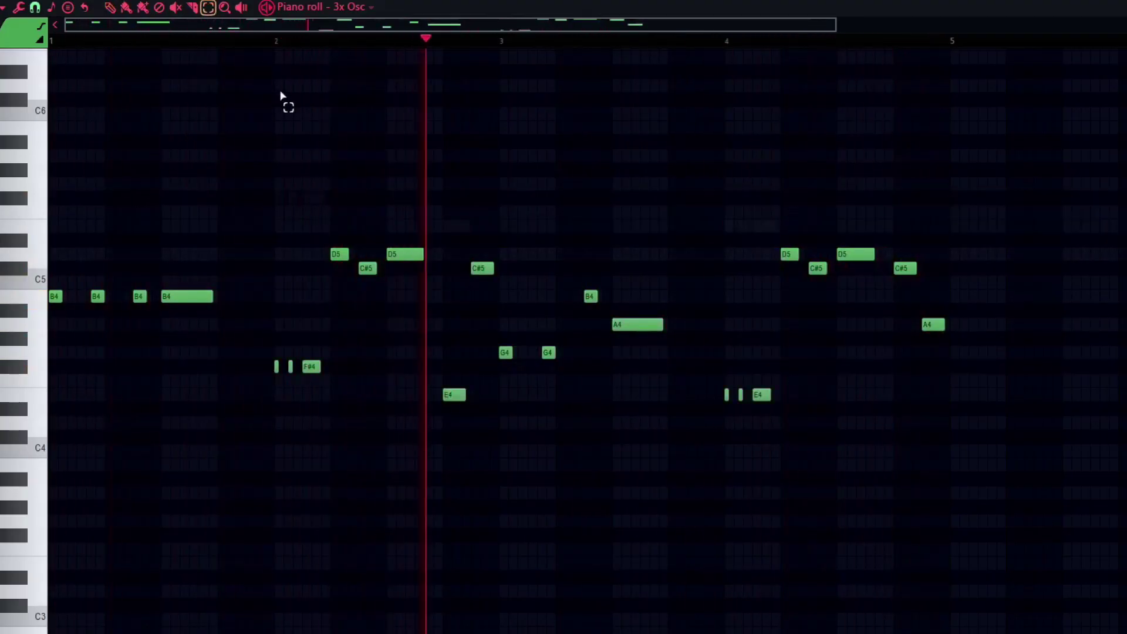
In the 3x Osc #2 channel, add a B4 note slightly under one beat long at the start of bar 1.
click(371, 7)
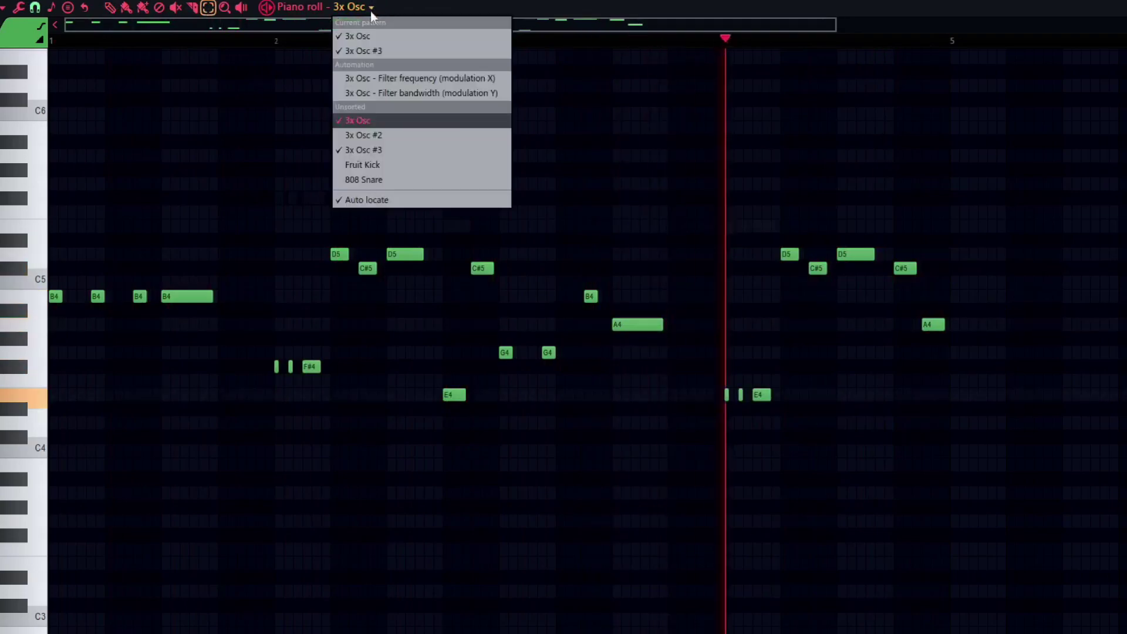
click(382, 138)
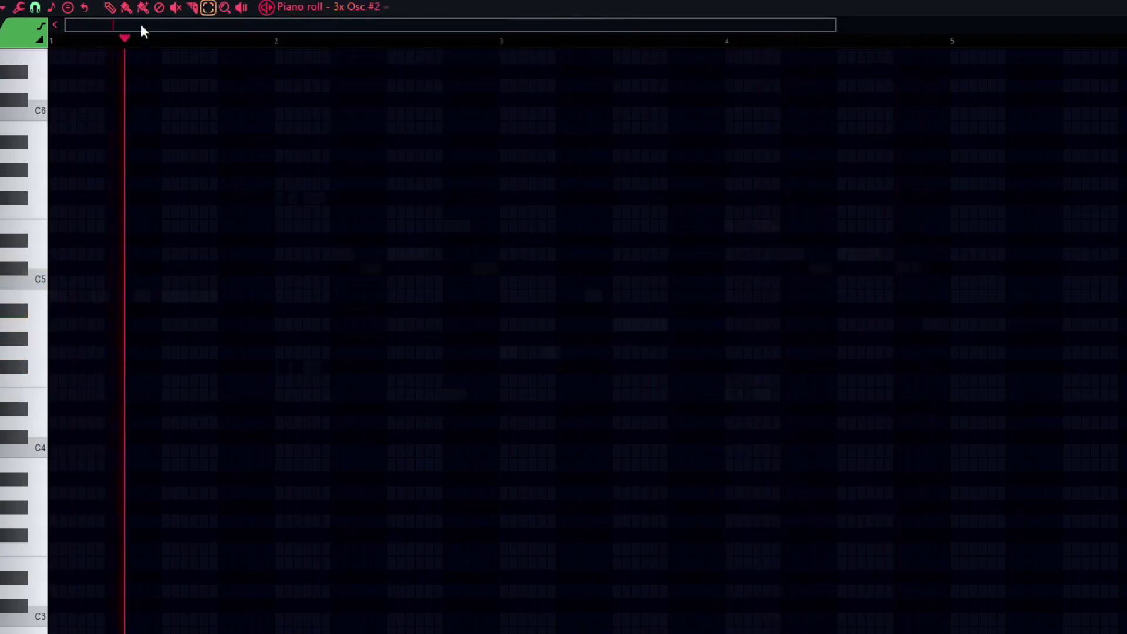
click(125, 7)
click(62, 295)
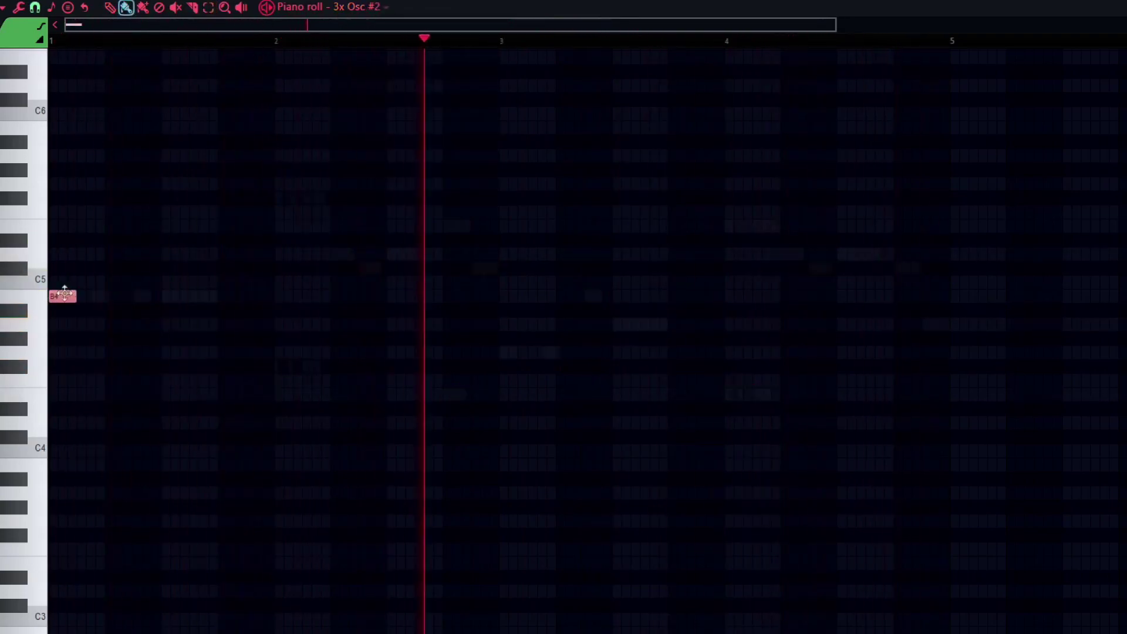
drag(77, 300, 100, 316)
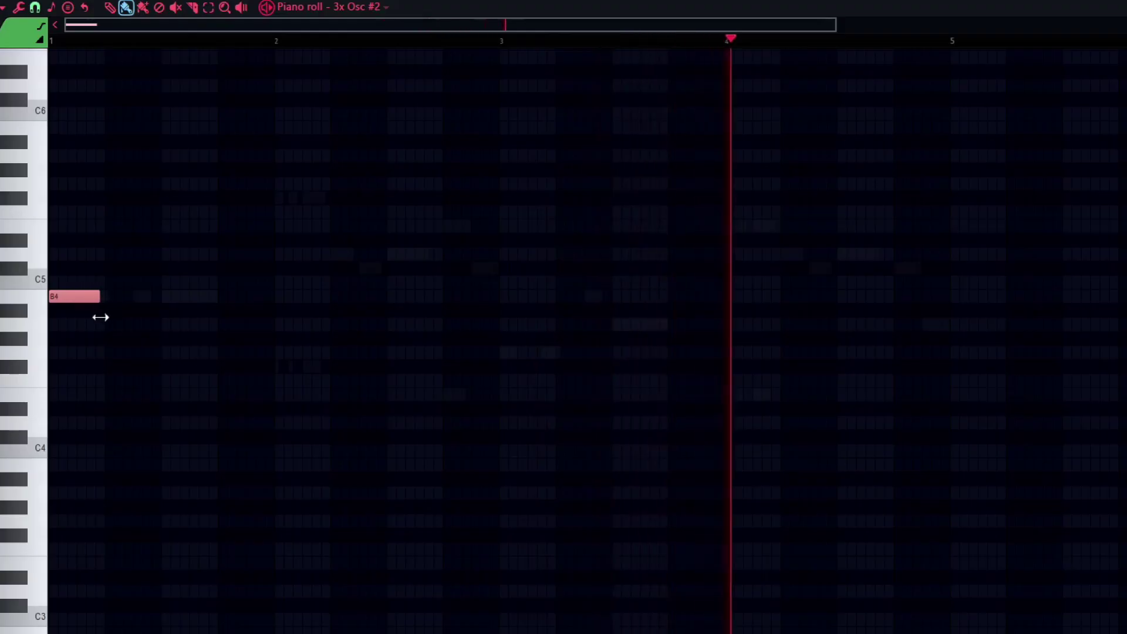
Continue B4 notes on each beat through the middle of bar 2, ending with one about two beats long.
click(112, 309)
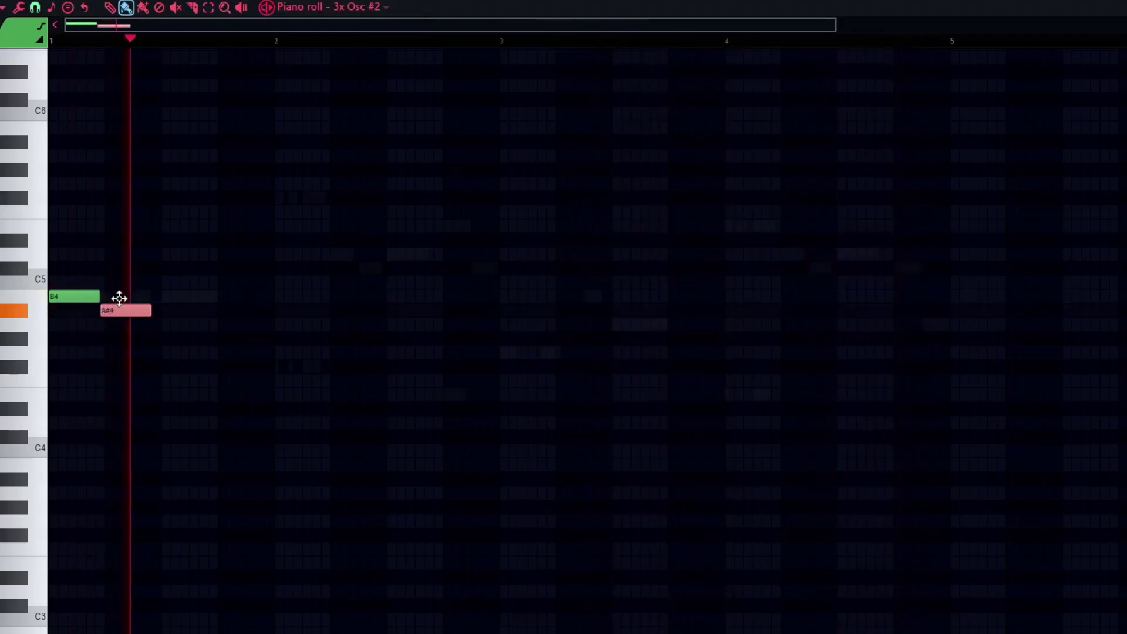
drag(119, 298, 121, 291)
click(186, 297)
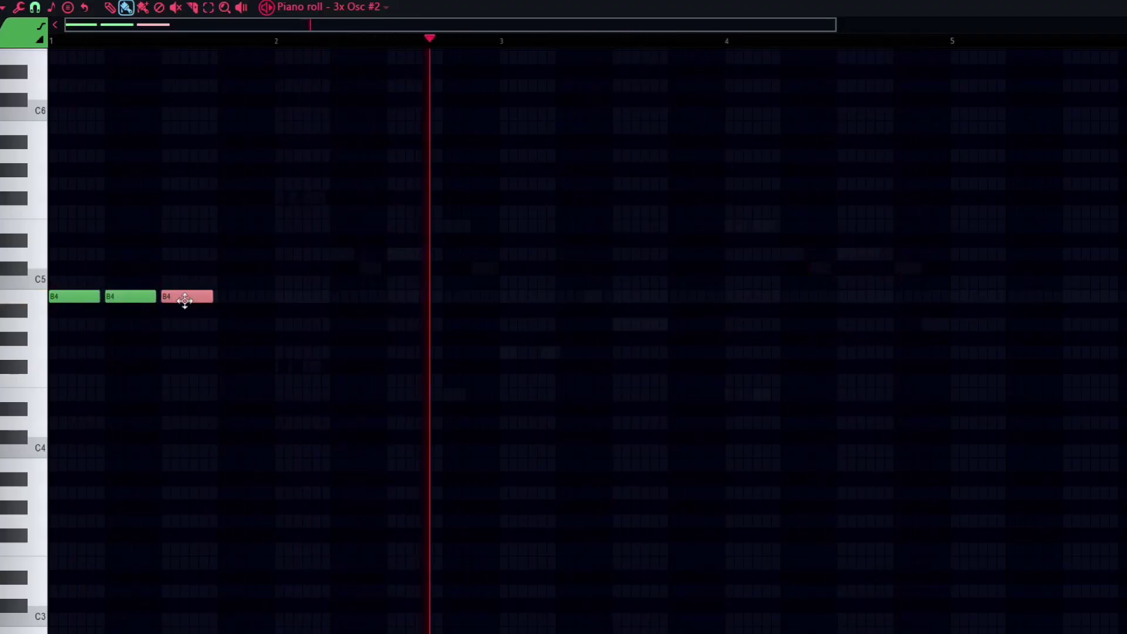
click(241, 297)
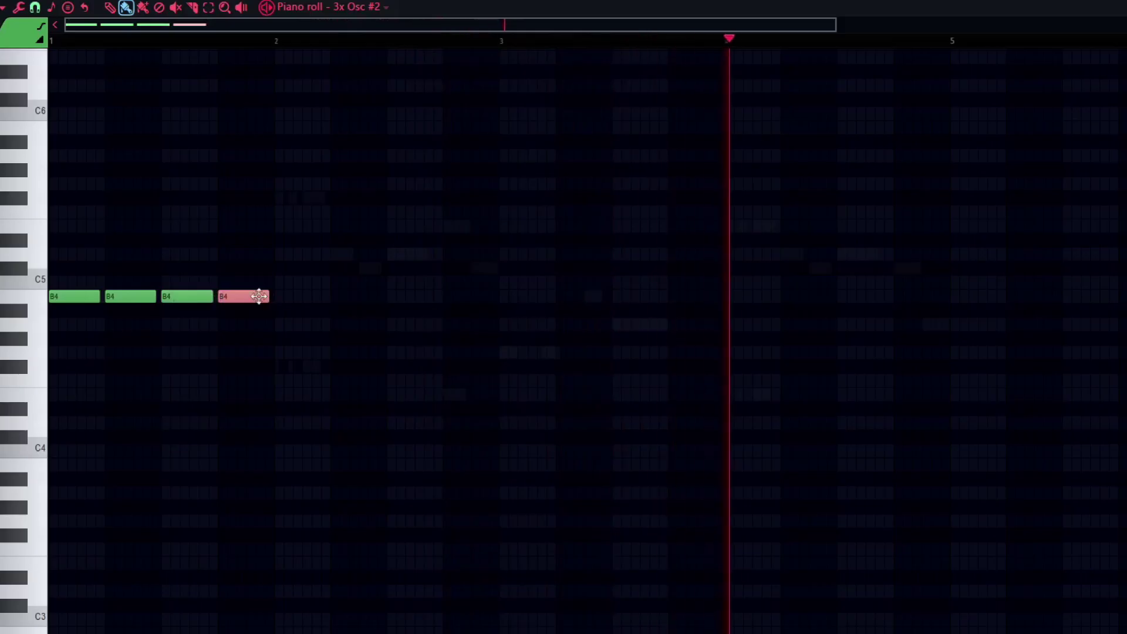
click(284, 297)
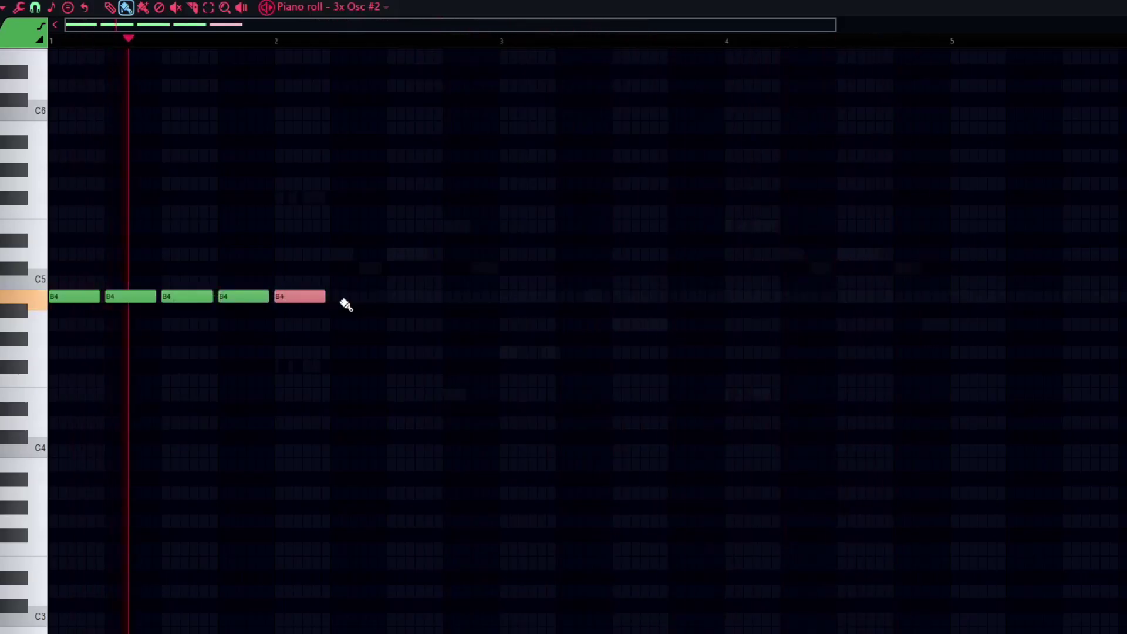
click(341, 297)
click(392, 298)
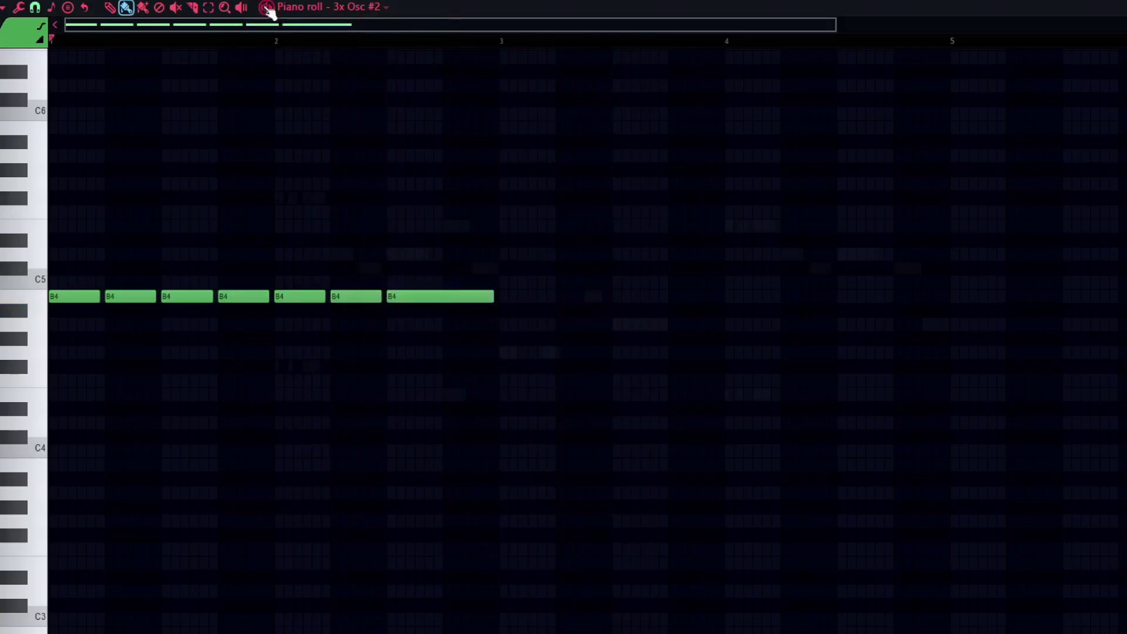
Duplicate the two-bar B4 line into bars 3 and 4, and lower the bar 3 notes to G4 for the first pair and A4 for the second.
key(ctrl+b)
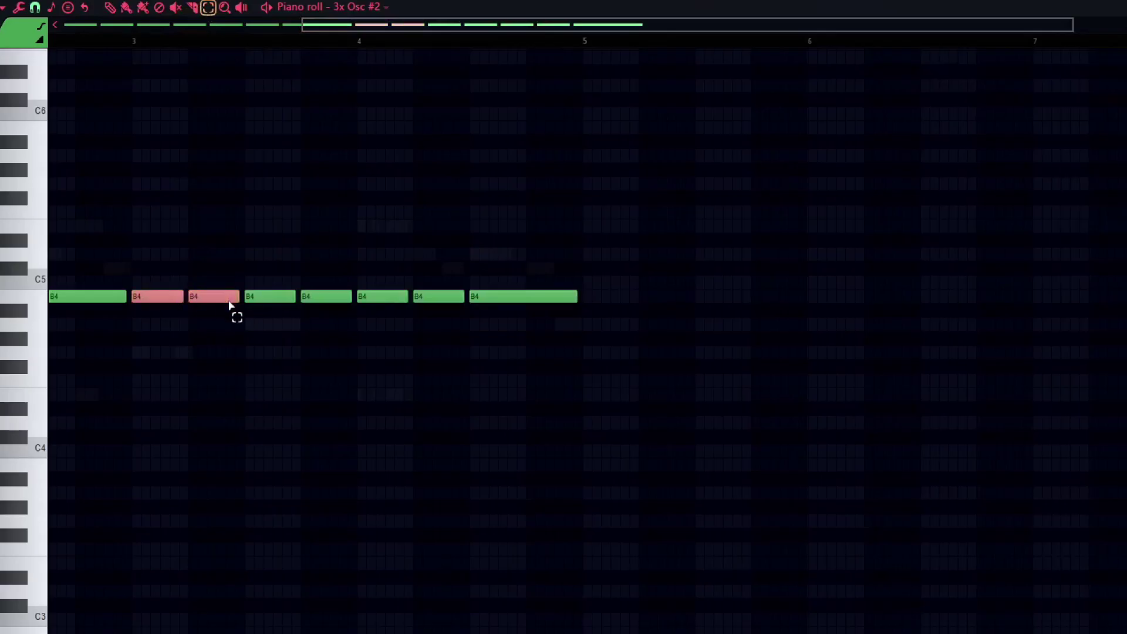
key(shift+Down)
key(shift+Down)
key(shift+Down)
key(shift+Down)
click(254, 295)
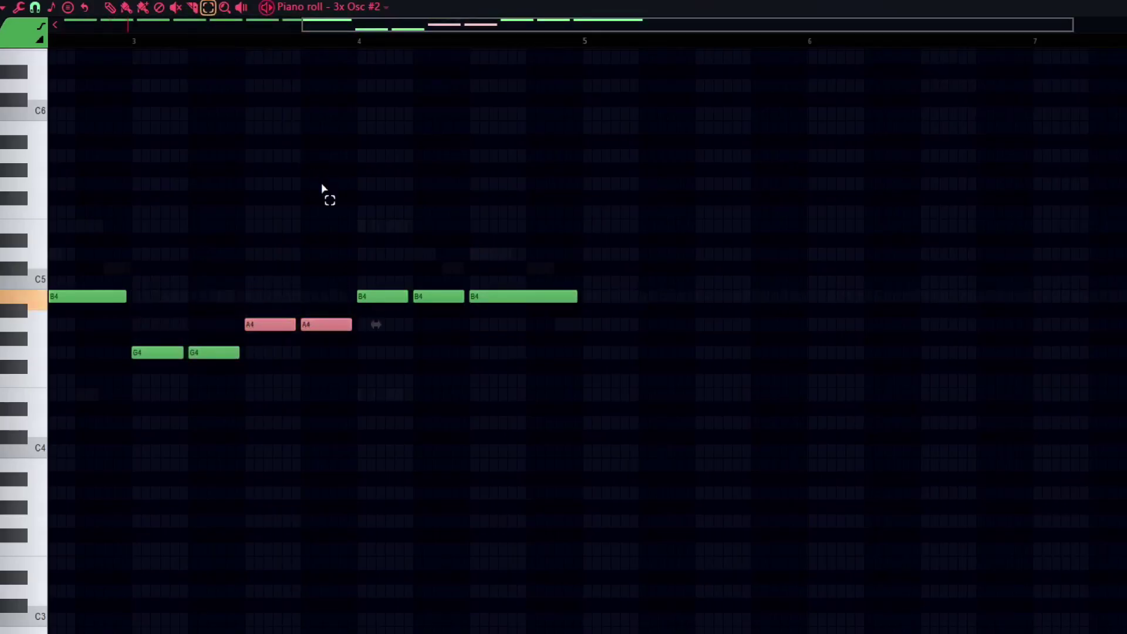
Raise the bar 4 notes of 3x Osc #2, the first two to E5 and the long last one to D5.
drag(362, 287, 503, 317)
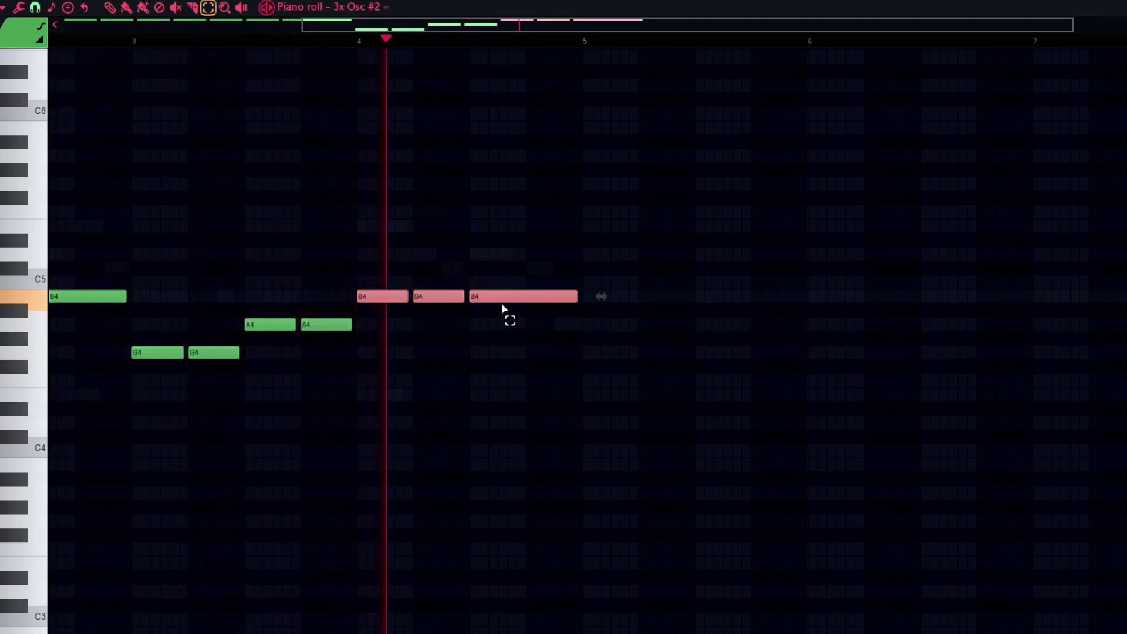
key(shift+Up)
key(shift+Up)
key(shift+Up)
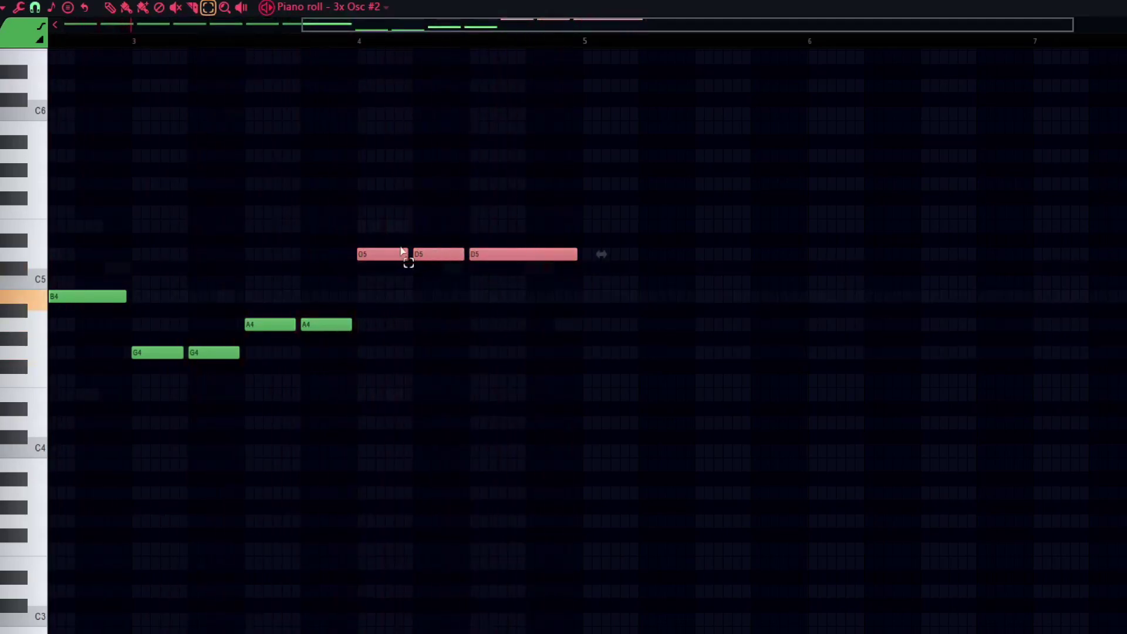
drag(388, 258, 392, 257)
key(shift+Up)
key(shift+Up)
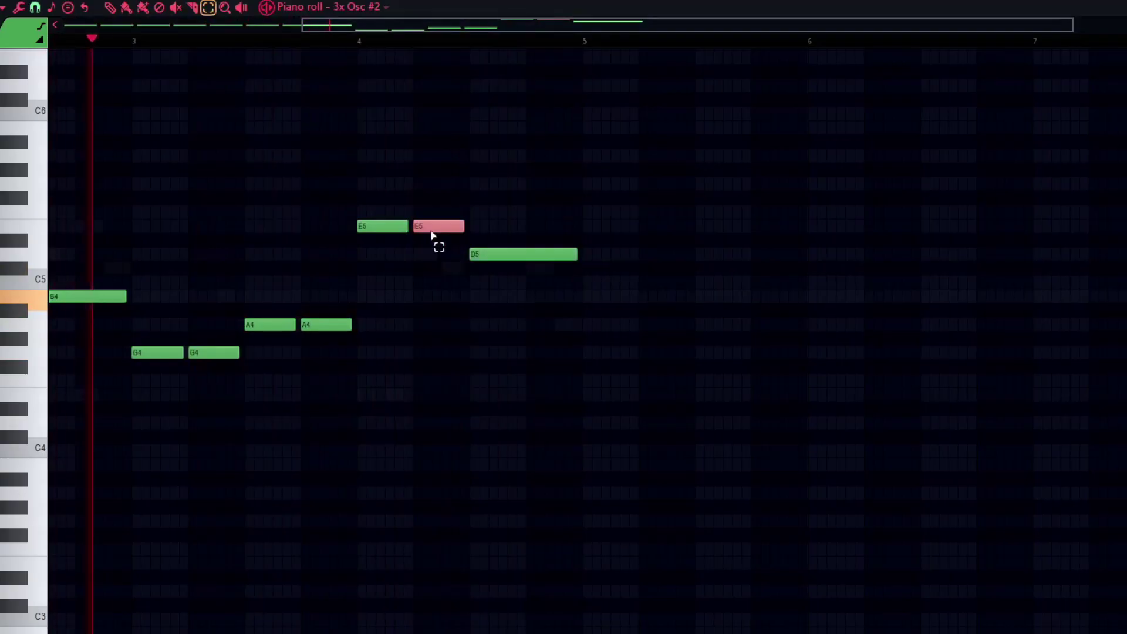
click(440, 213)
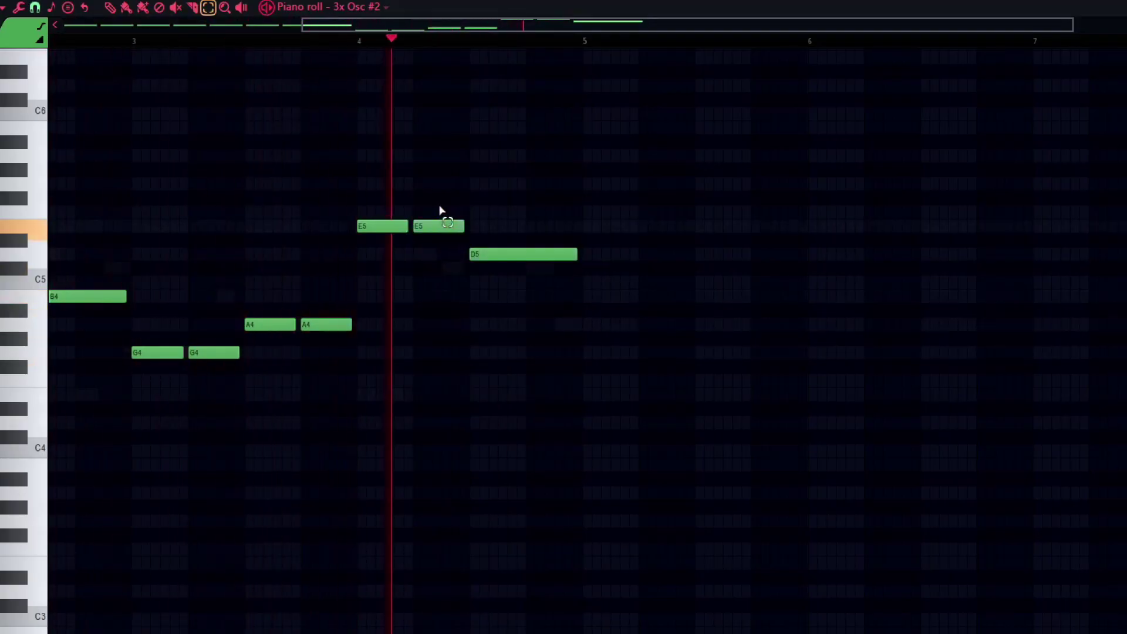
Add a short A4 slide note on the last beat of bar 4, beneath the long D5 note.
key(space)
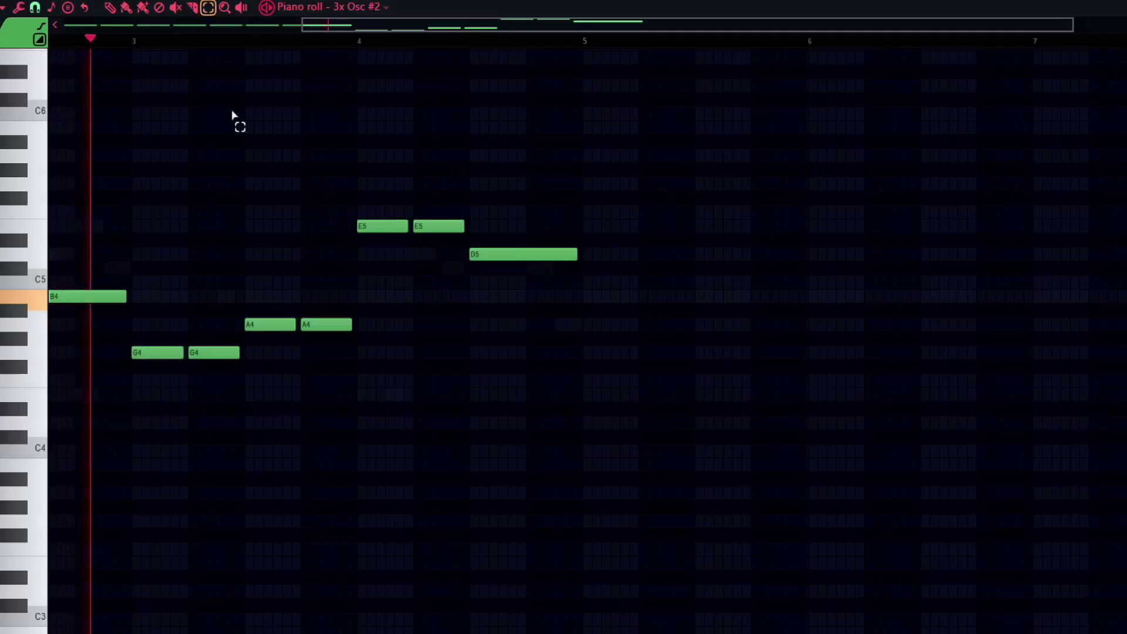
click(110, 7)
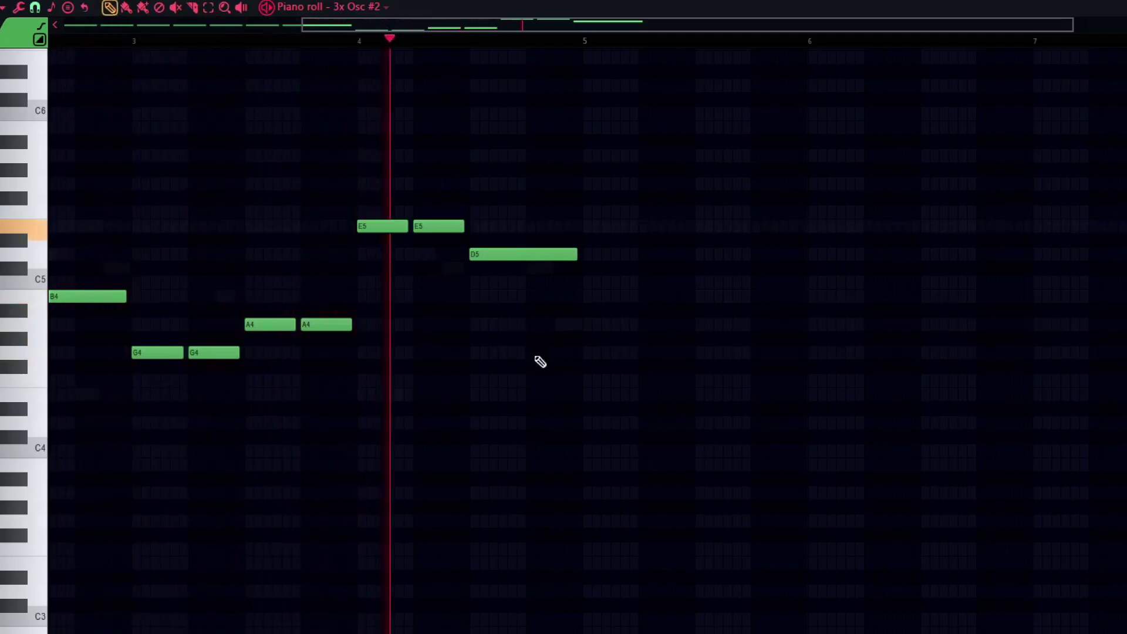
click(528, 353)
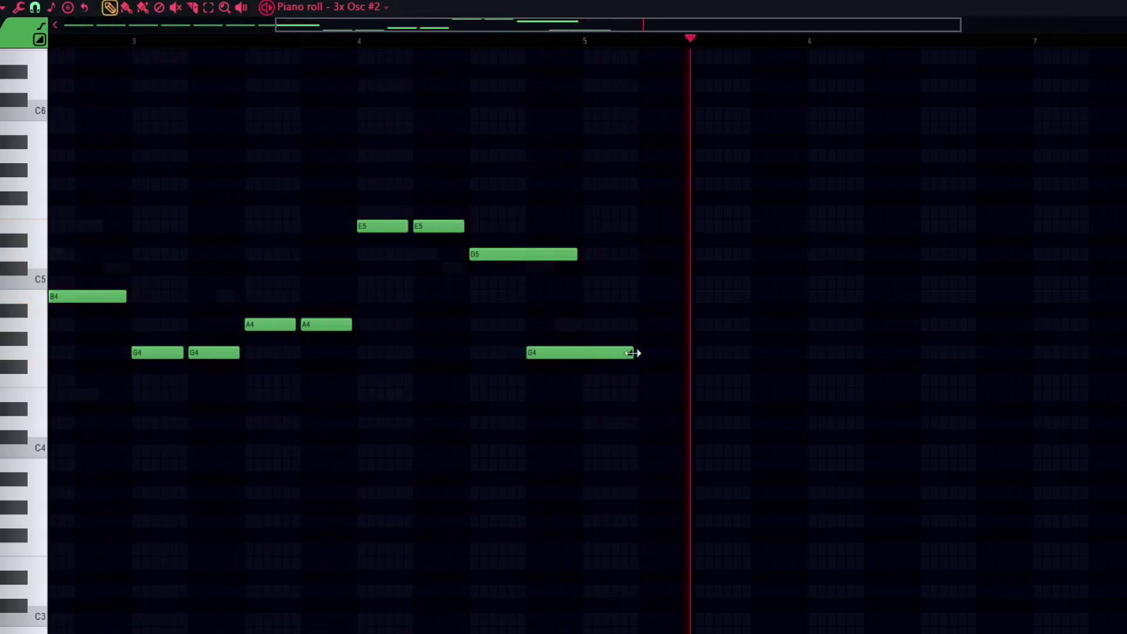
drag(633, 353, 545, 353)
click(460, 42)
click(461, 43)
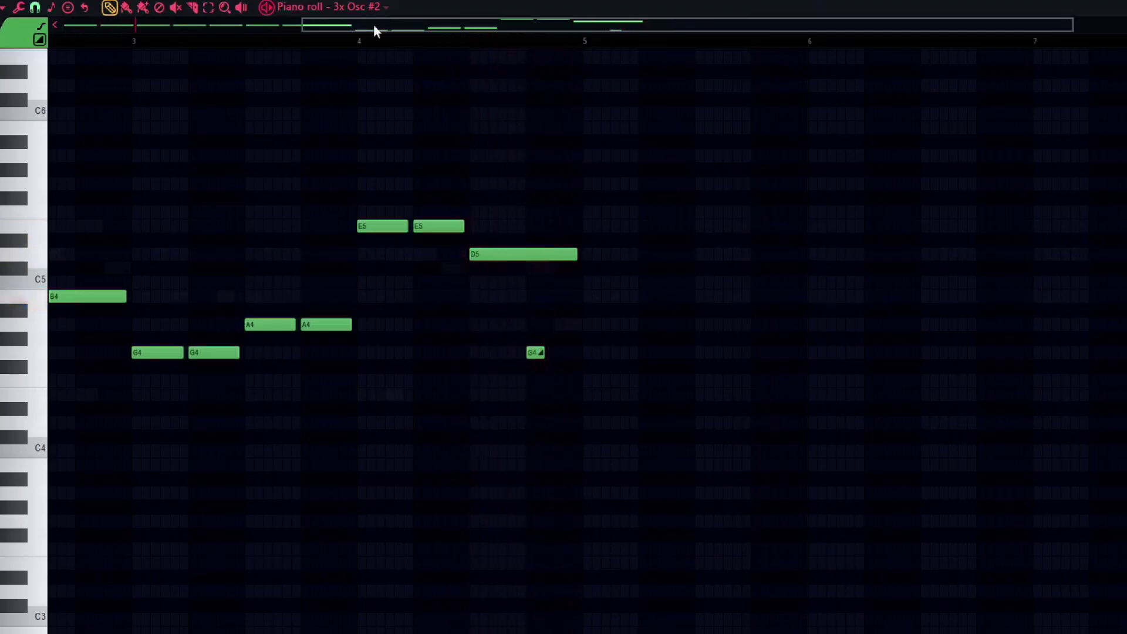
drag(535, 352, 531, 324)
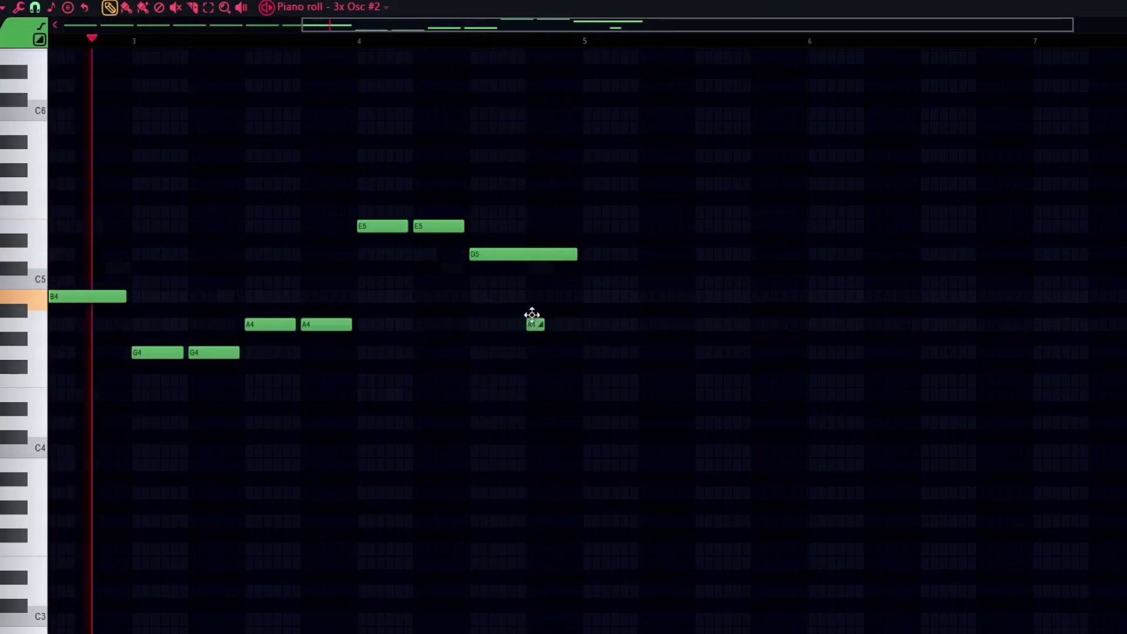
click(453, 41)
Paste the four-bar 3x Osc #2 line, including its slide note, into the Fruit Kick piano roll.
click(348, 6)
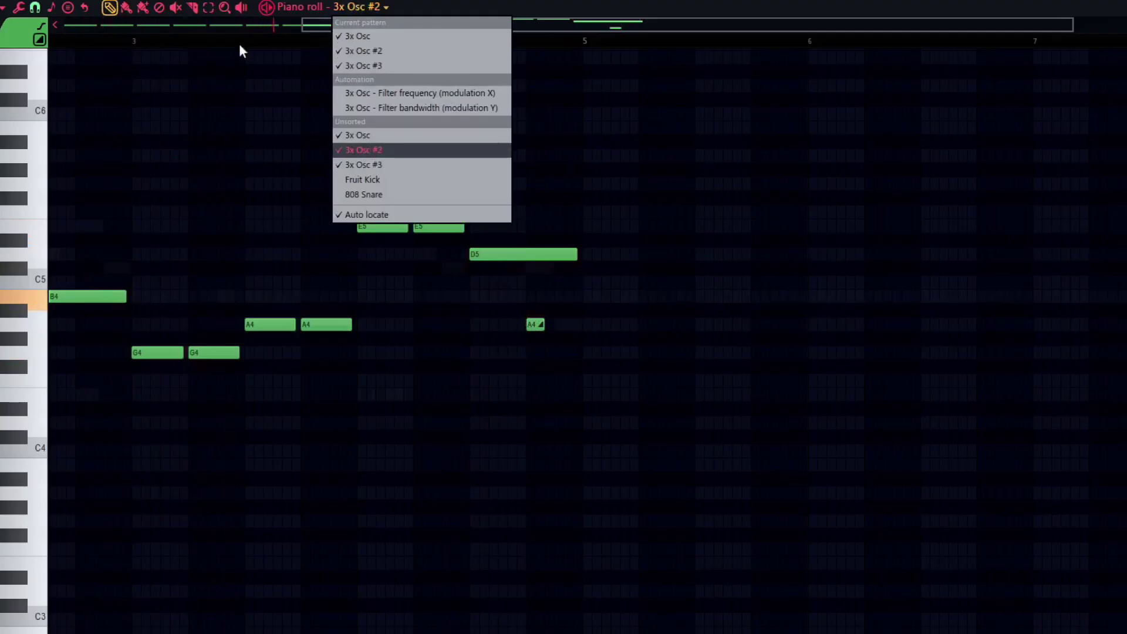
click(264, 21)
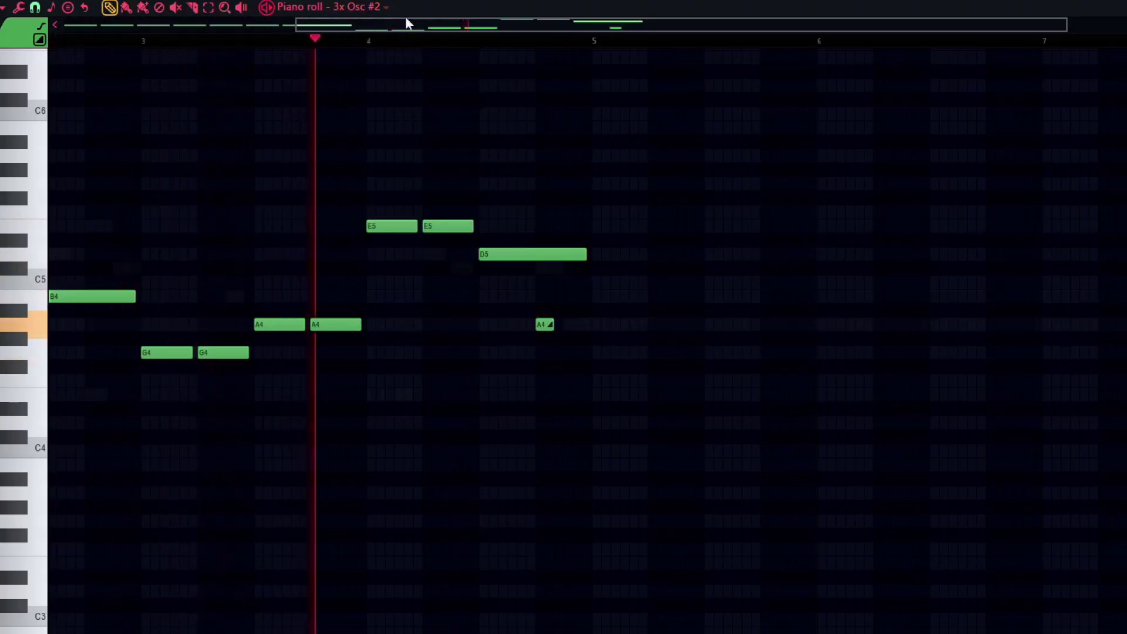
scroll(402, 22, left, 4)
click(350, 8)
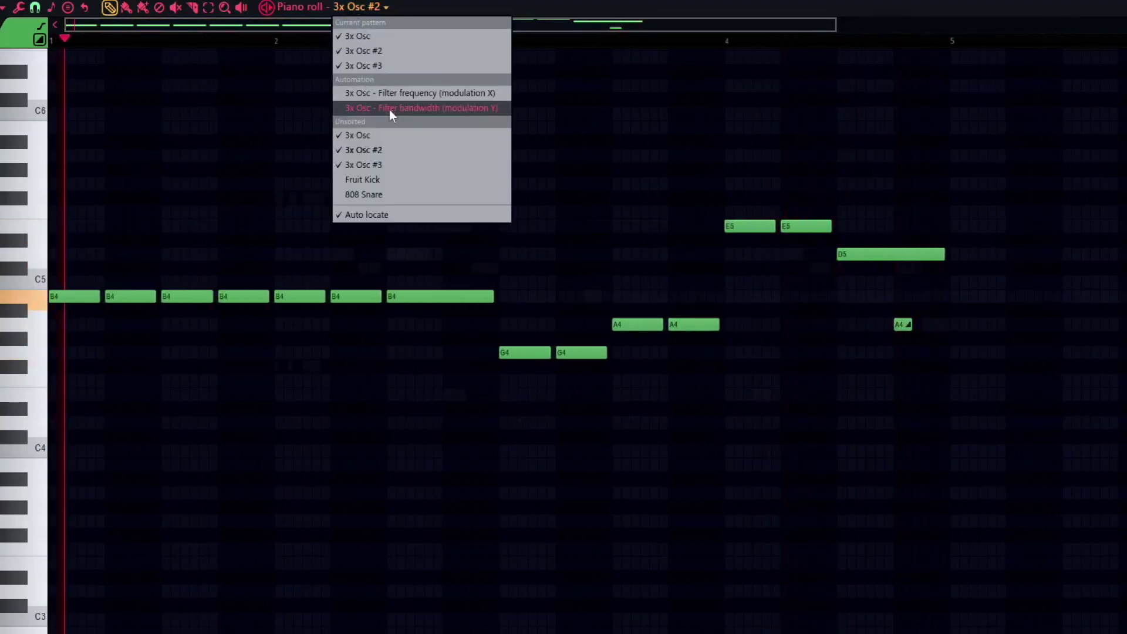
click(370, 180)
drag(861, 295, 50, 294)
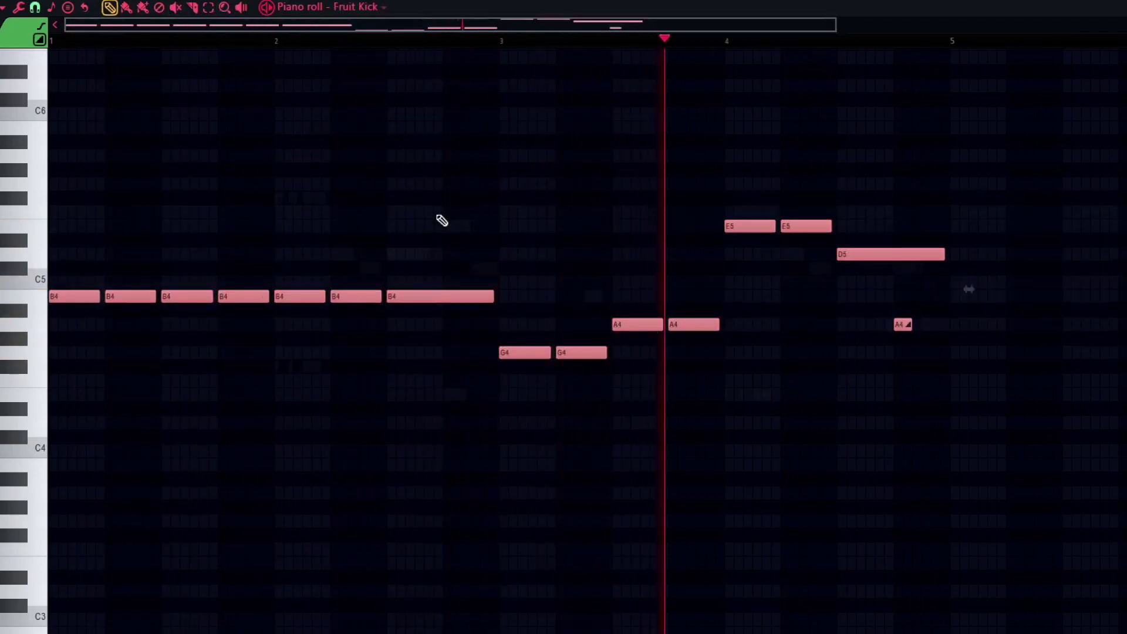
Show the channel rack, switch to the drum pattern and cut the Fruit Kick steps from it.
key(F6)
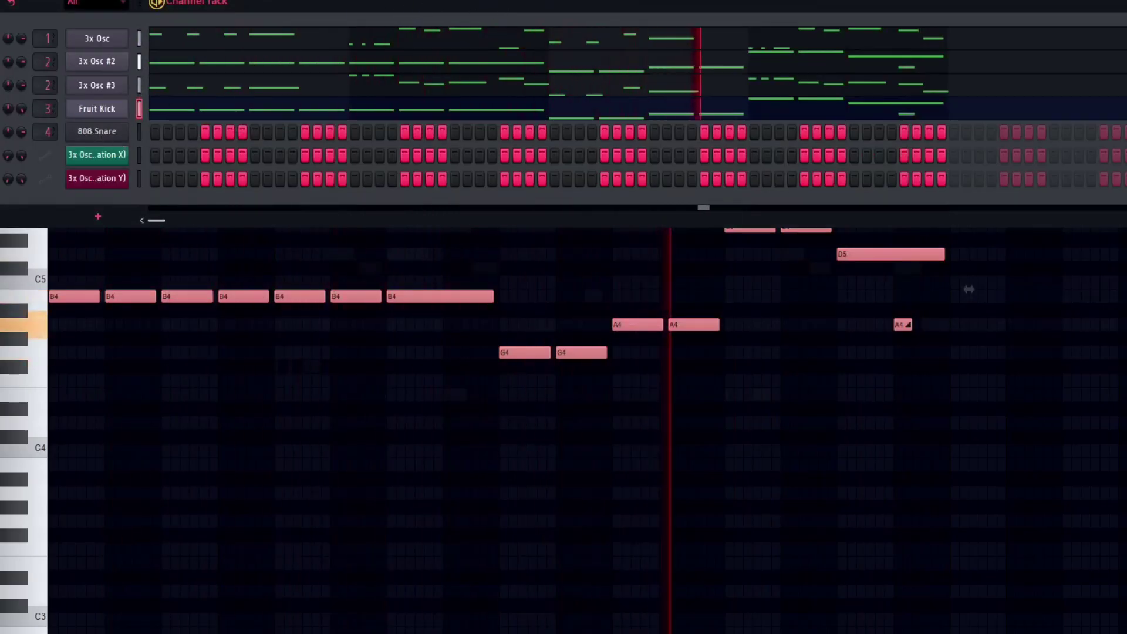
key(KP_Add)
right_click(96, 108)
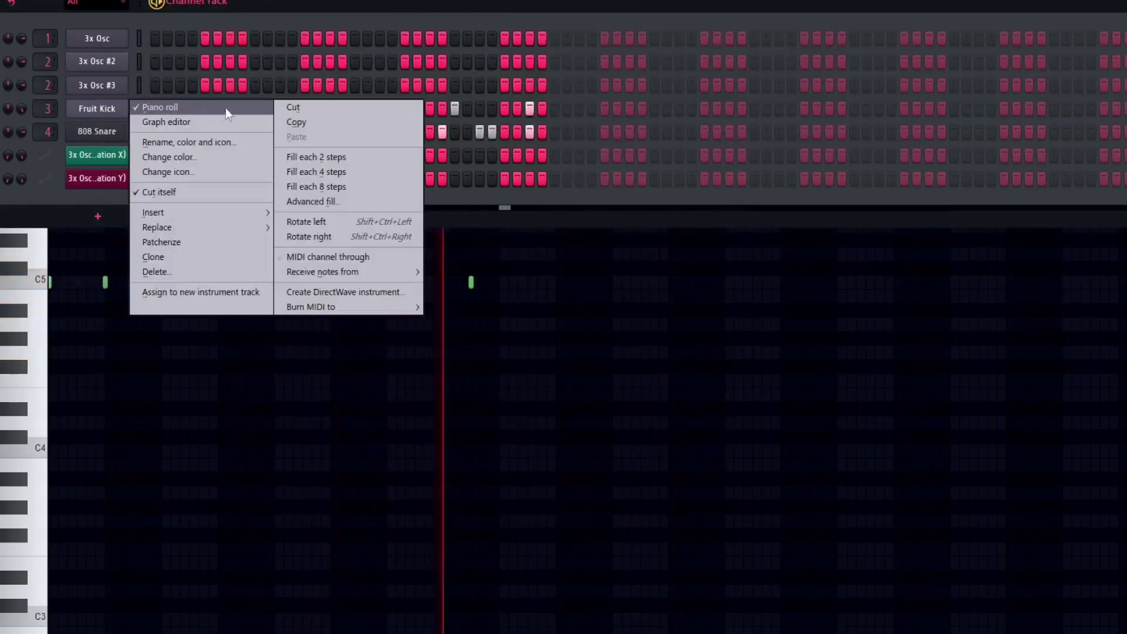
click(307, 111)
Clone the 808 Snare channel and load the VEH2 Percussion - 114 sample into the clone.
right_click(96, 154)
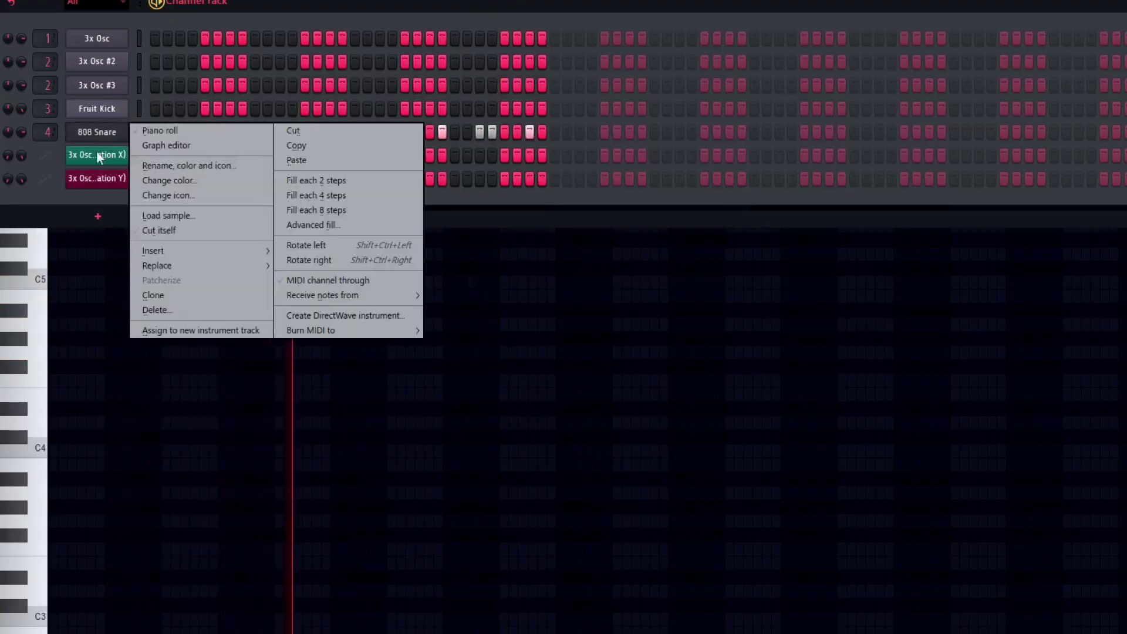
click(196, 293)
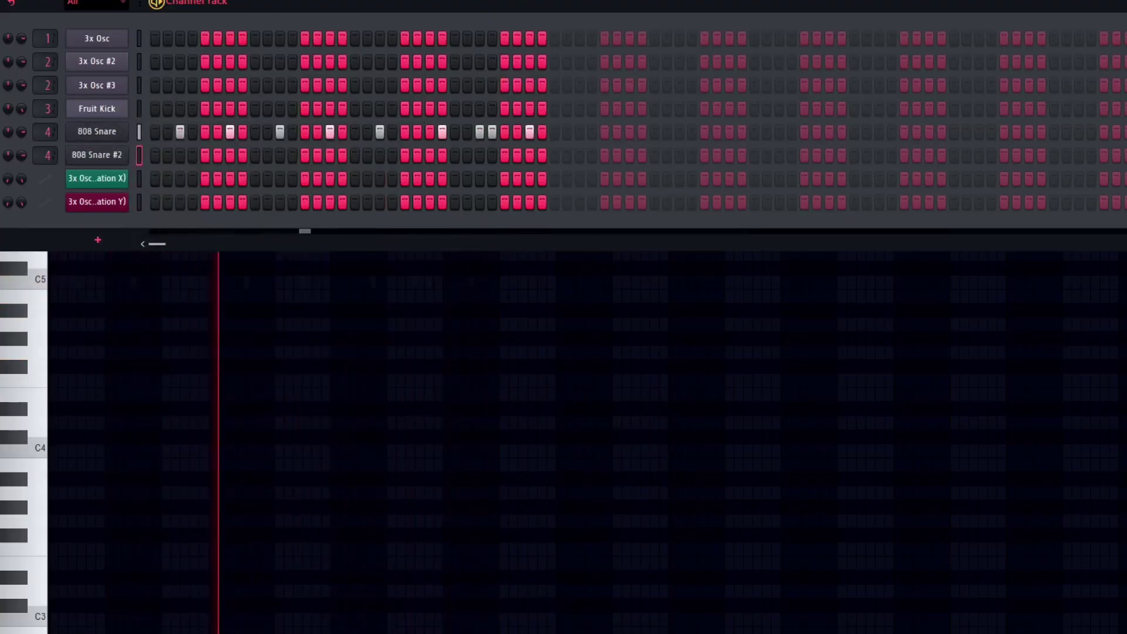
drag(91, 168, 93, 154)
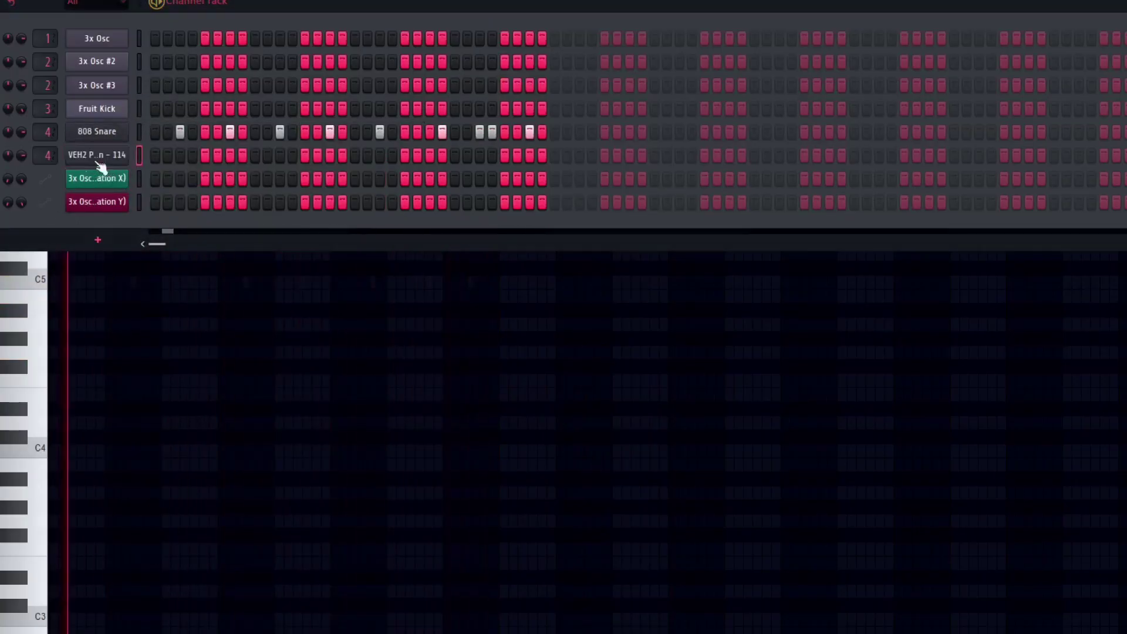
Load VEH2 Percussion - 106 into the cloned channel with hits on steps 1, 9, 17 and 25, and fine-tune its time-stretching pitch.
drag(2, 204, 97, 155)
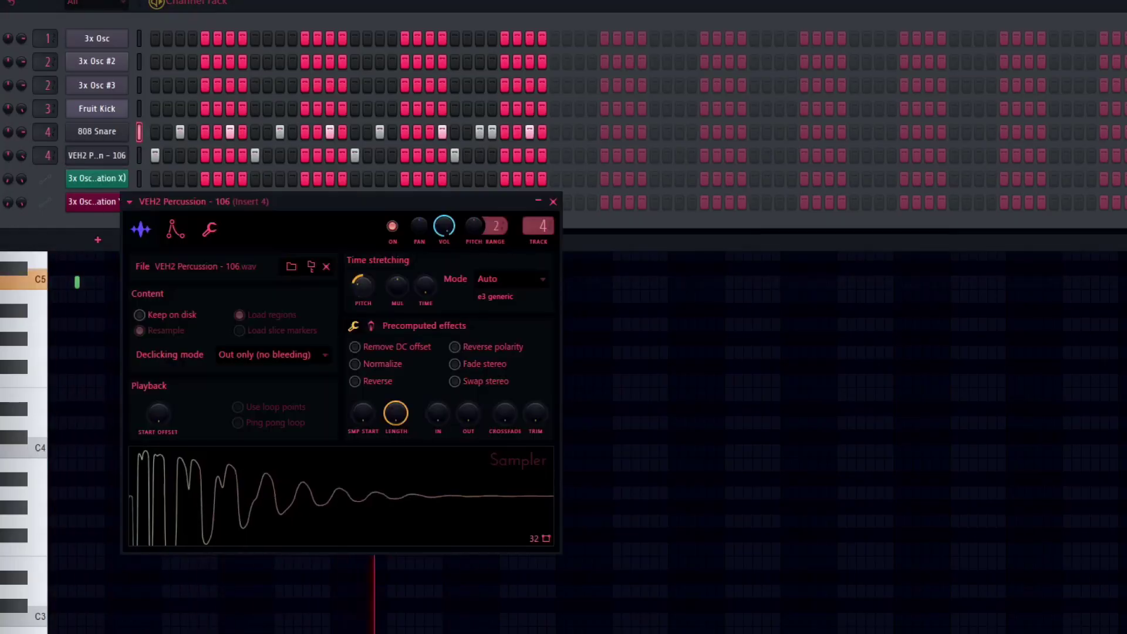
drag(358, 284, 356, 284)
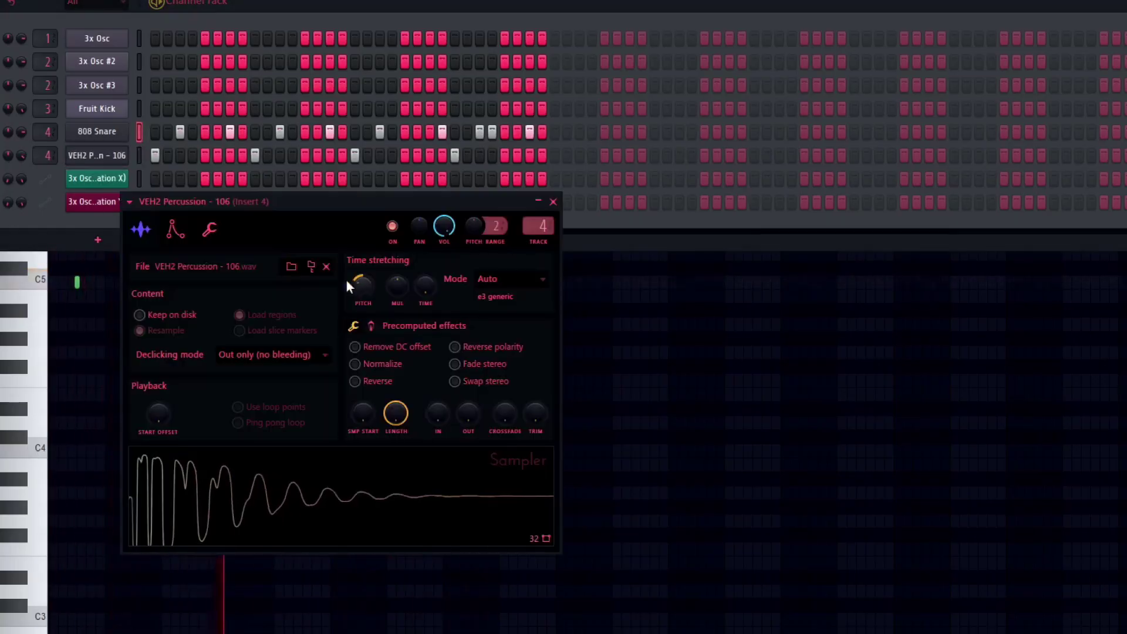
Enable the VEH2 Percussion - 106 volume envelope, take its sustain down to zero and adjust the decay tension.
click(174, 229)
drag(268, 381, 251, 414)
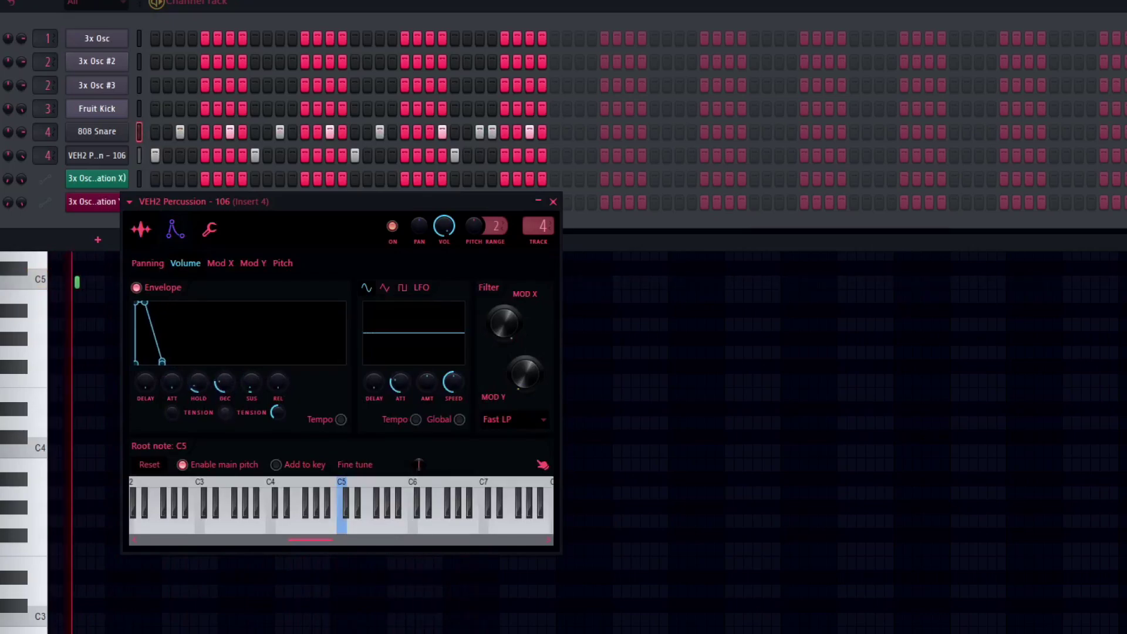
drag(225, 412, 224, 402)
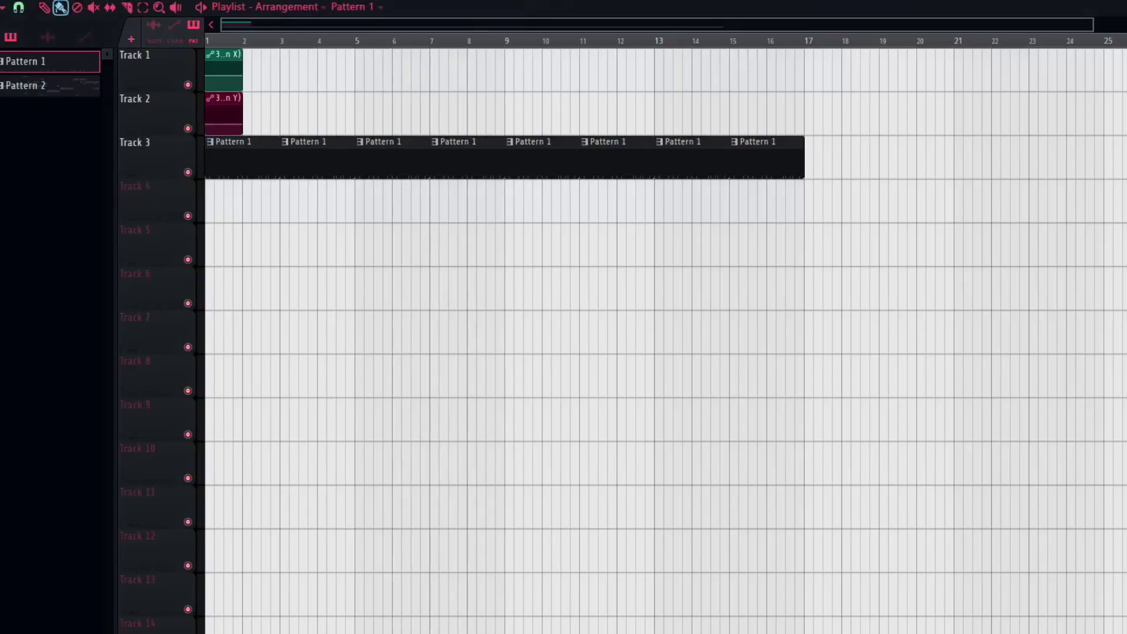
Add VEC3 Breakbeat 140 BPM 021 as an audio track below Track 3, fit it to tempo and repeat it up to bar 17.
drag(152, 147, 288, 221)
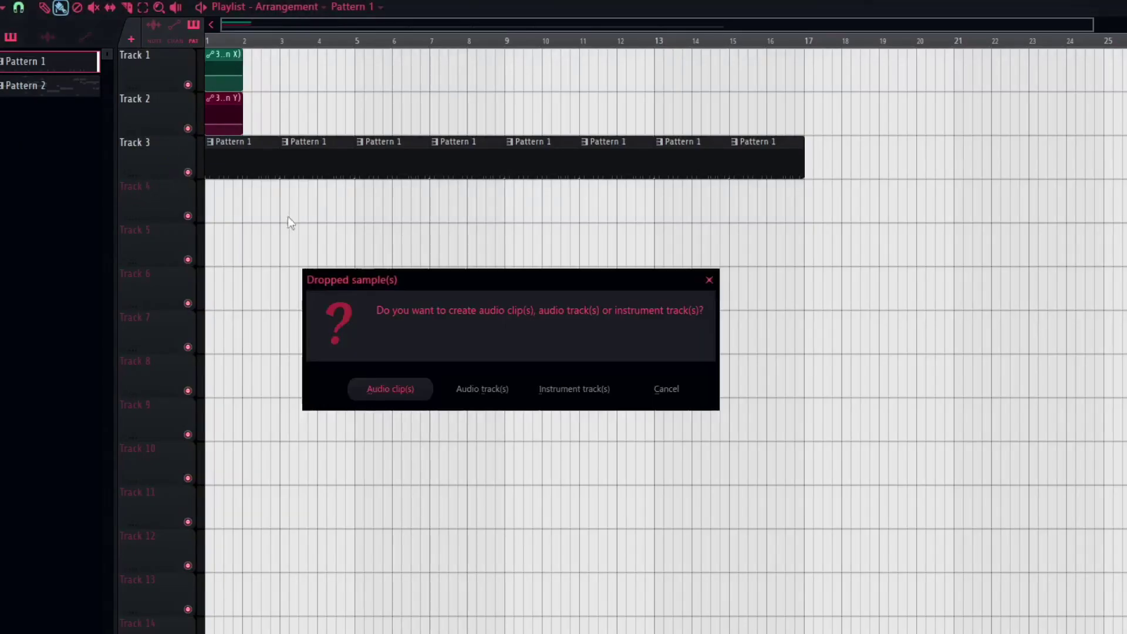
click(485, 388)
click(208, 191)
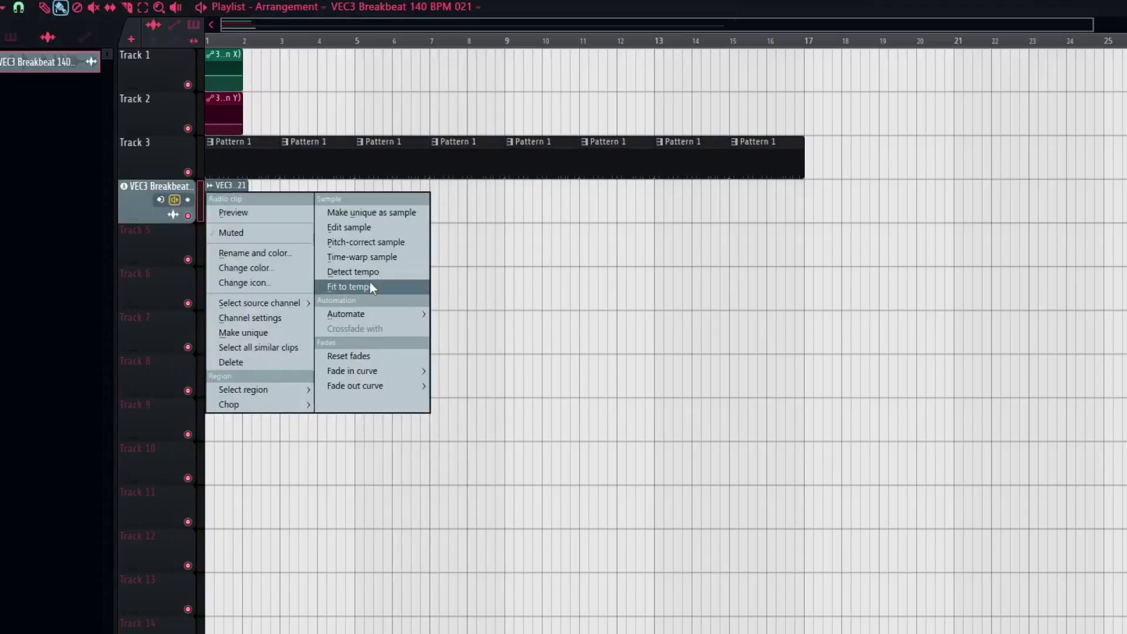
click(368, 282)
click(530, 361)
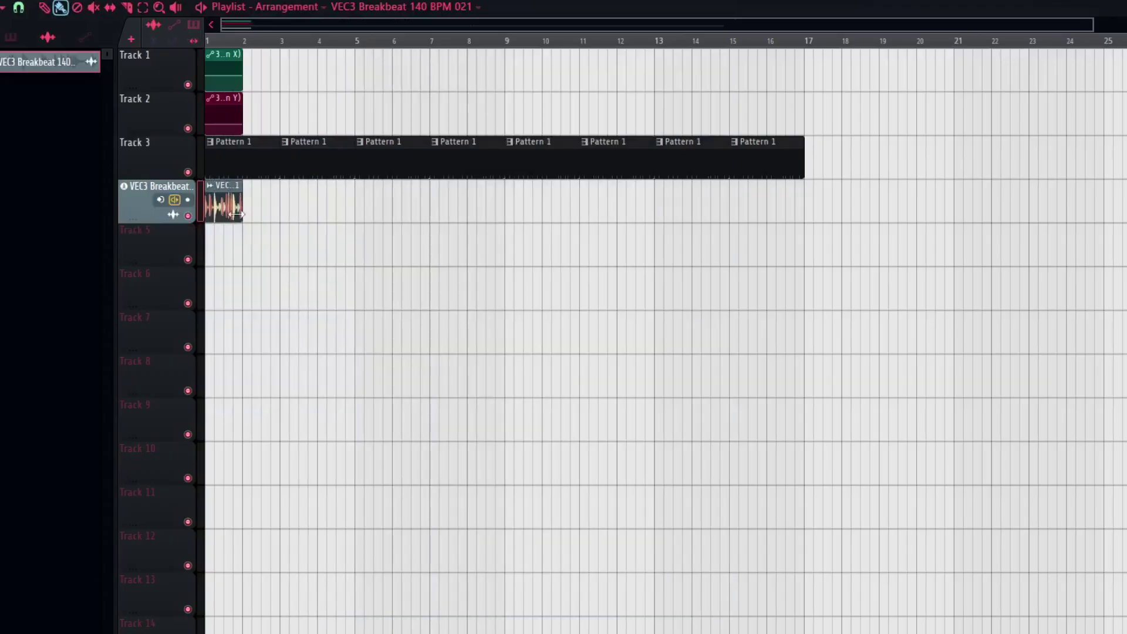
drag(239, 206, 801, 233)
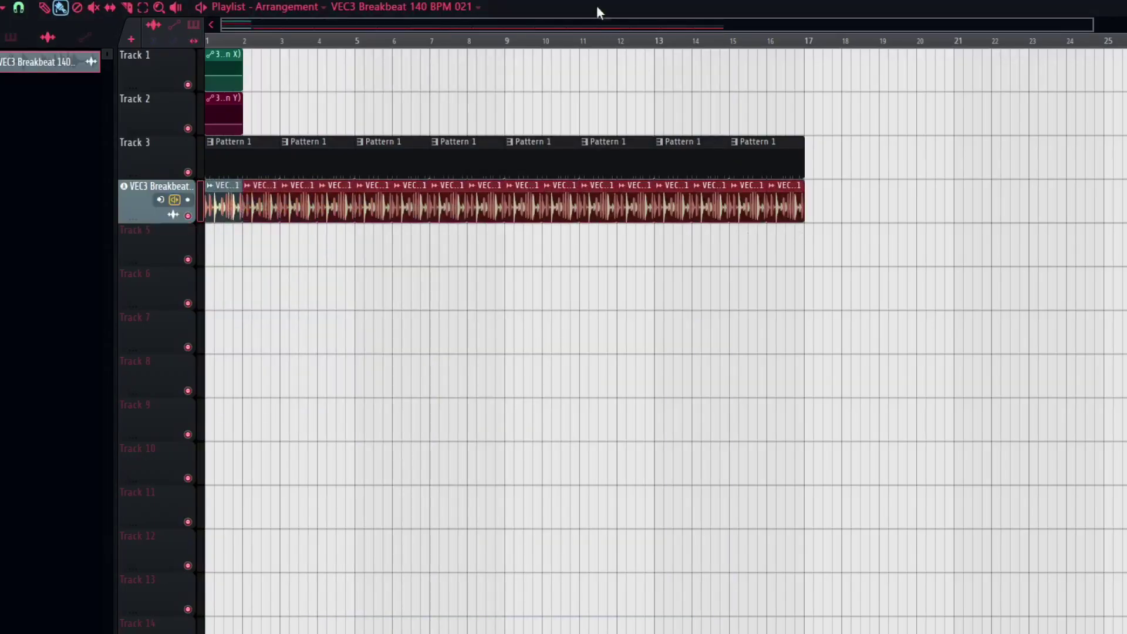
Lower the VEC3 Breakbeat track's mixer level and adjust the stereo separation of Insert 4.
key(F6)
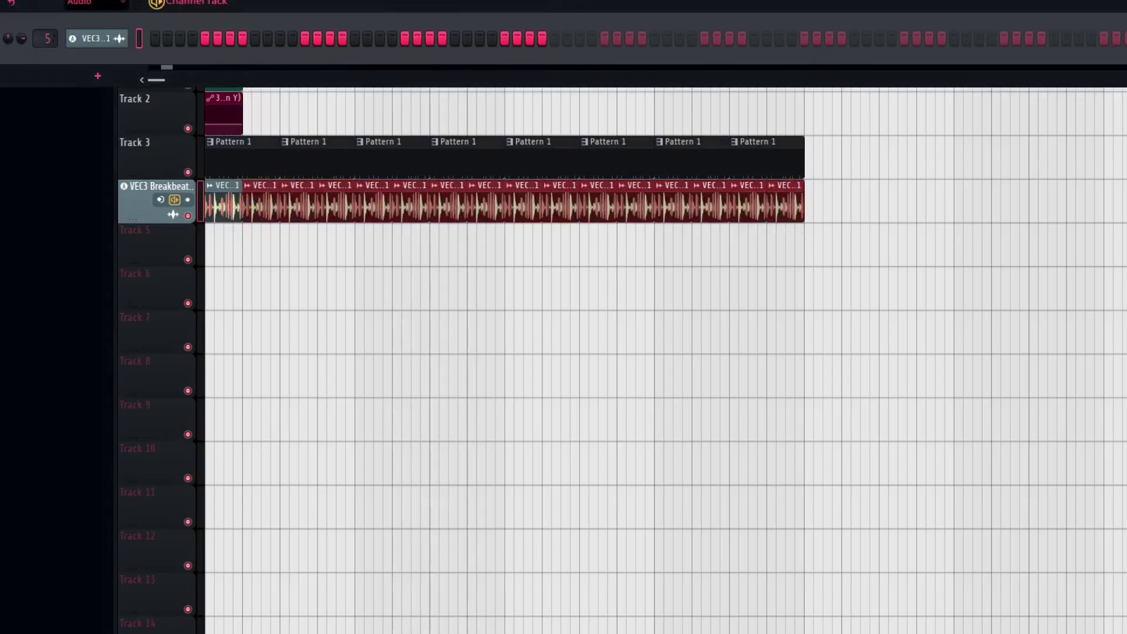
key(F9)
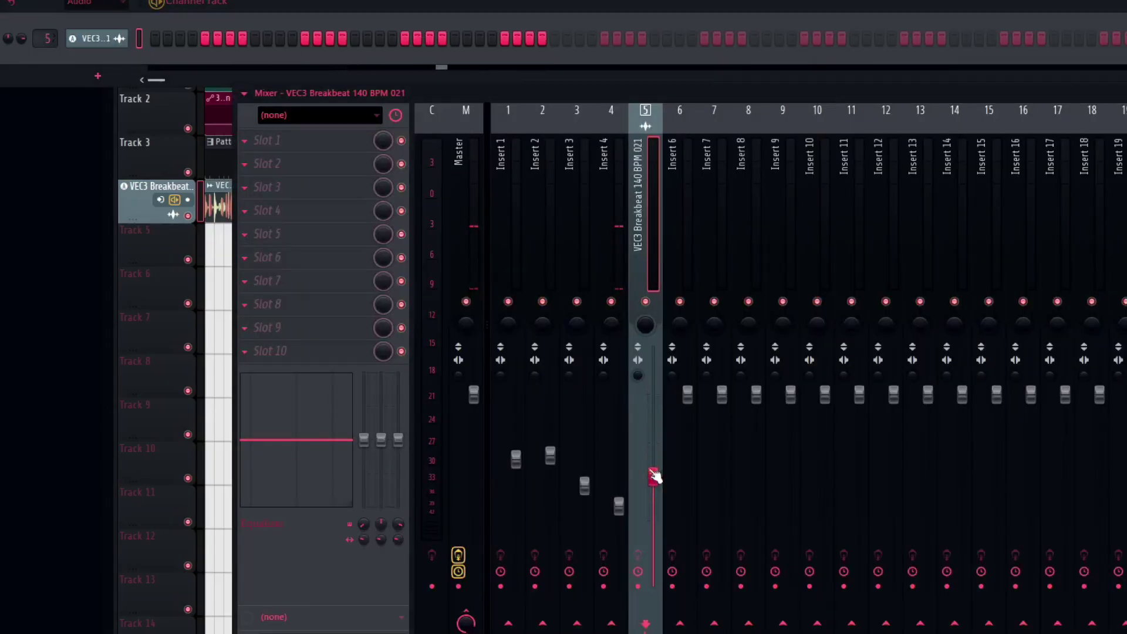
click(604, 379)
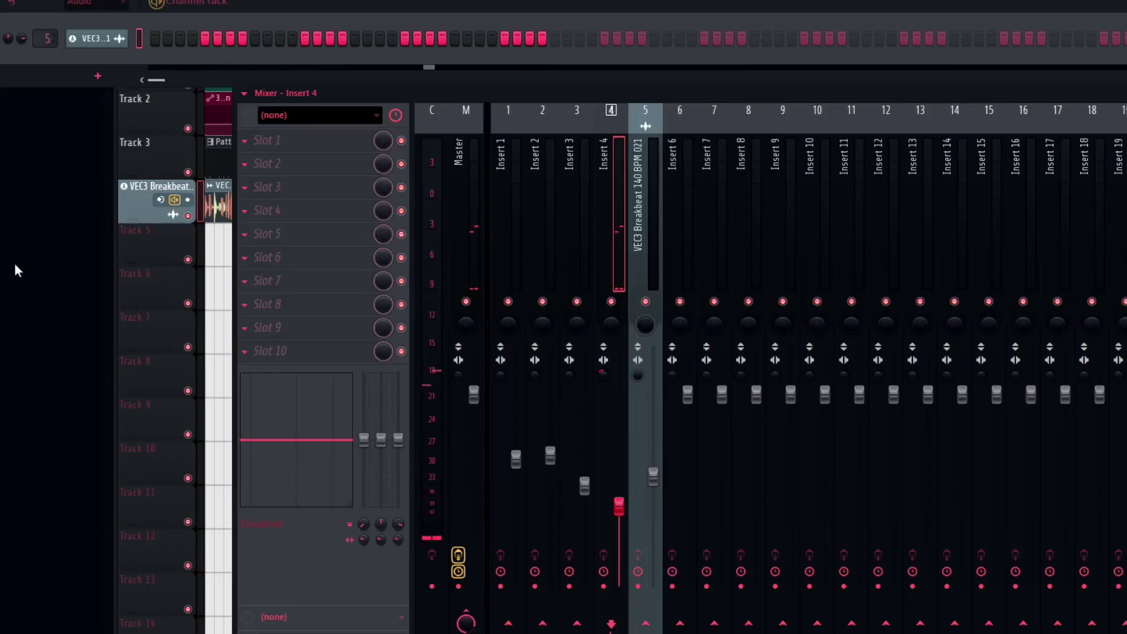
click(194, 273)
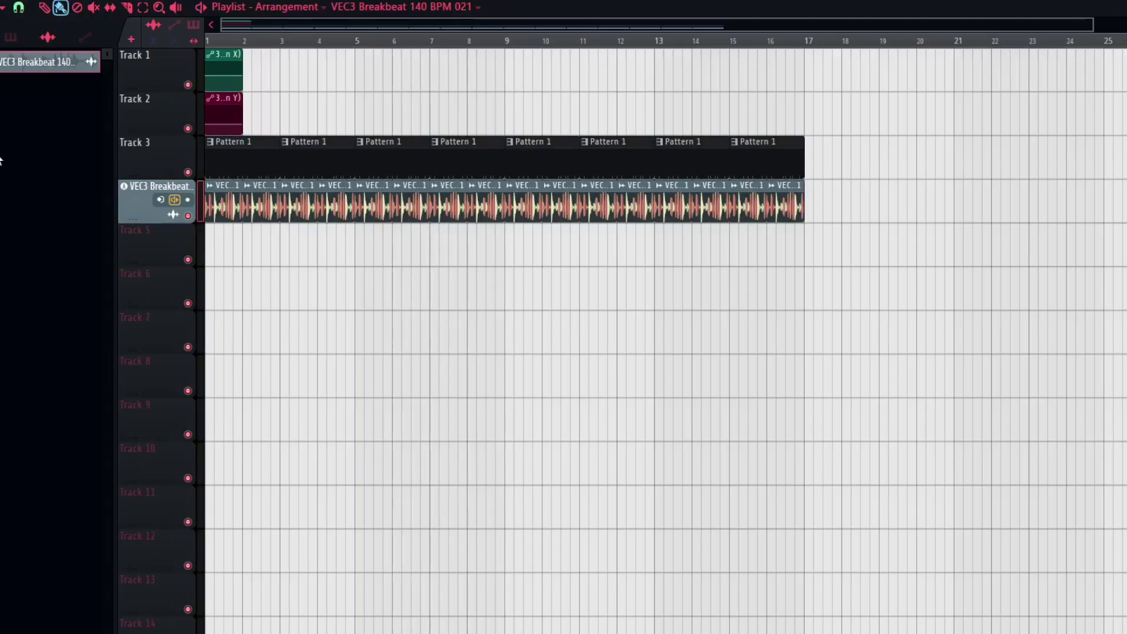
Start song playback and place Pattern 2 four times in a row on Track 5, from bar 1 to bar 17.
key(space)
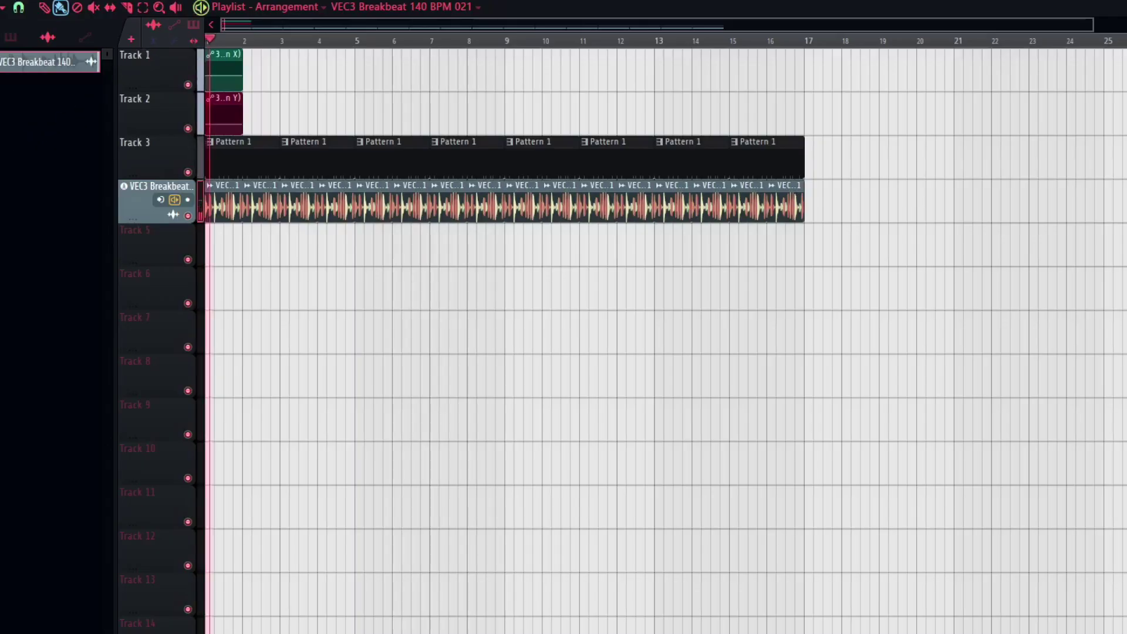
key(KP_Add)
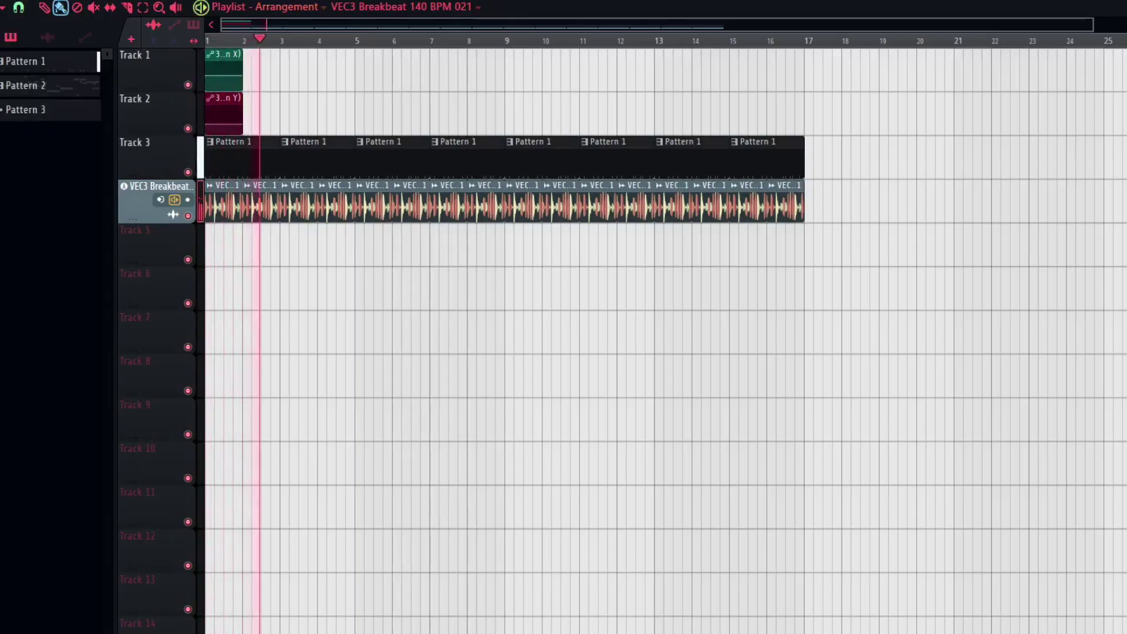
key(KP_Subtract)
drag(213, 244, 658, 242)
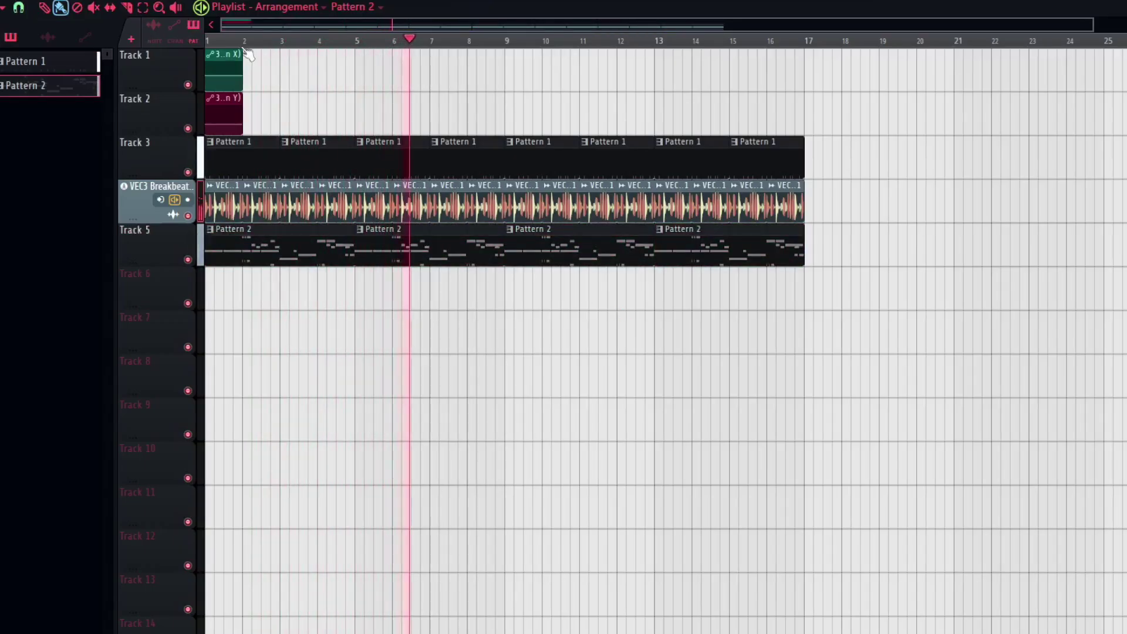
Extend the 3x Osc filter frequency and filter bandwidth automation clips to bar 17 and shape their curves with added points.
drag(240, 76, 803, 76)
mouse_move(477, 70)
mouse_down()
mouse_move(423, 68)
mouse_move(443, 80)
mouse_move(499, 76)
mouse_up()
click(505, 72)
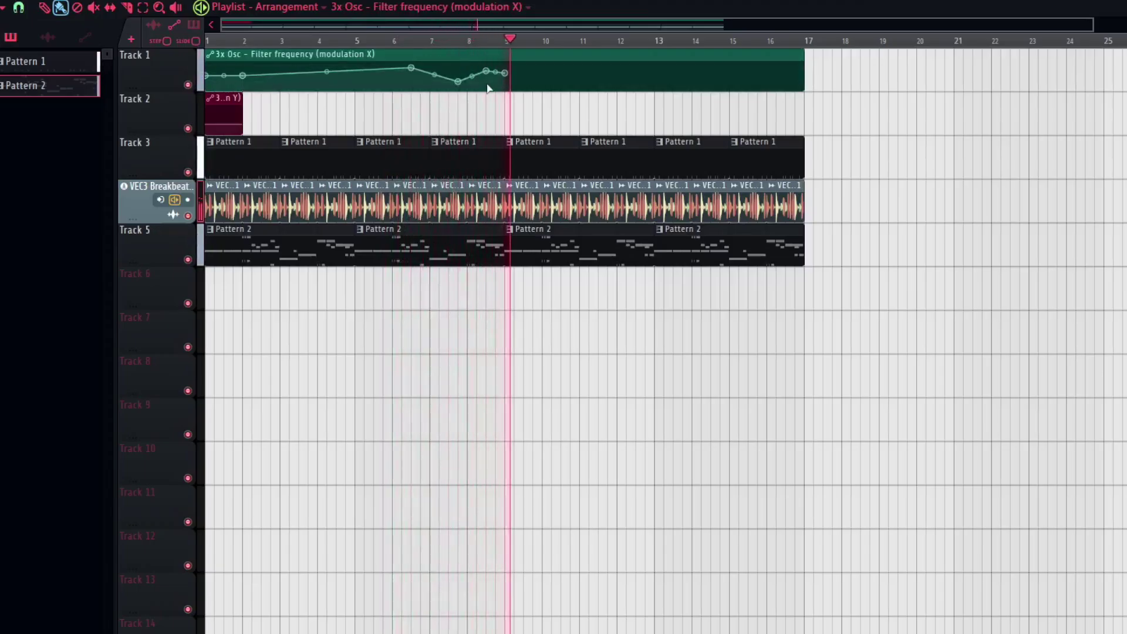
drag(437, 75, 436, 70)
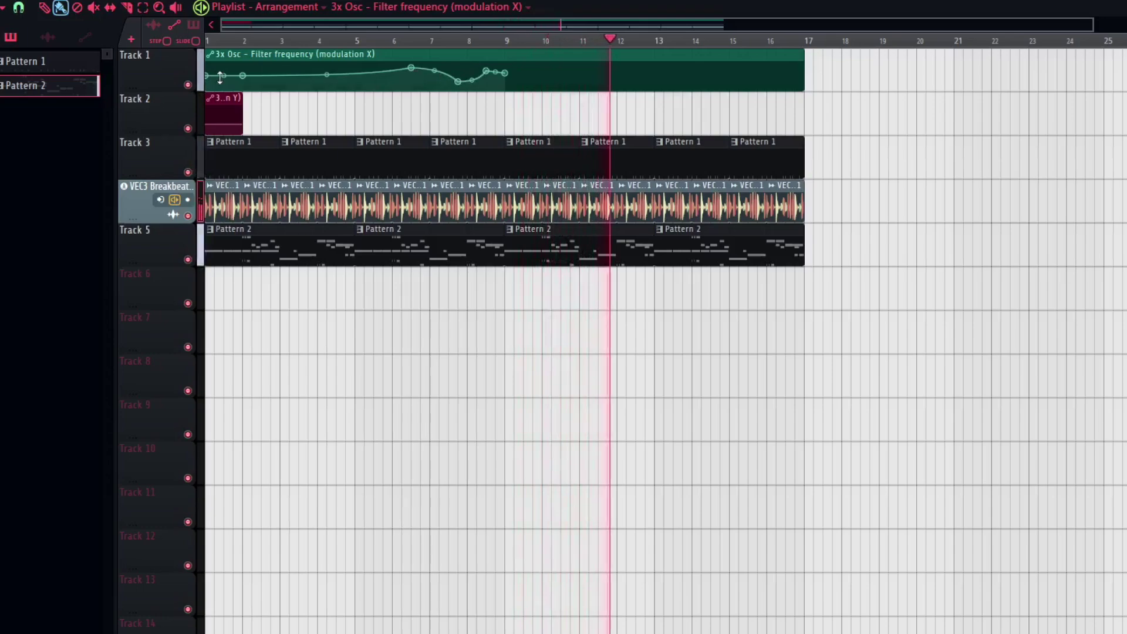
drag(241, 123, 804, 106)
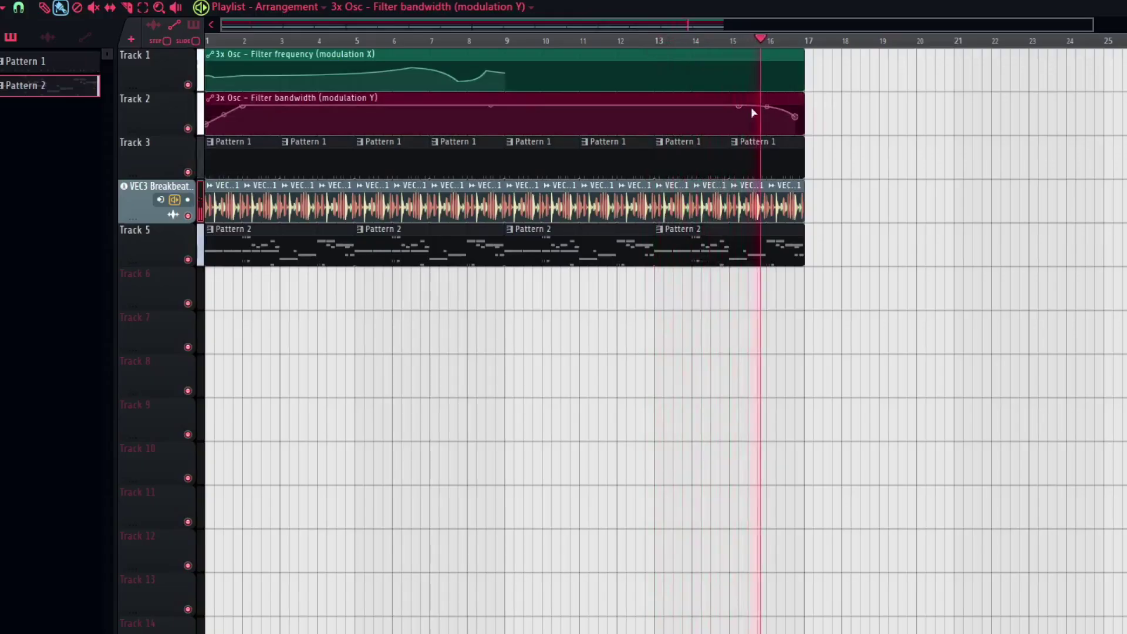
Lower the mixer levels of Inserts 3, 1 and 2.
key(F9)
drag(584, 485, 584, 492)
drag(515, 458, 551, 472)
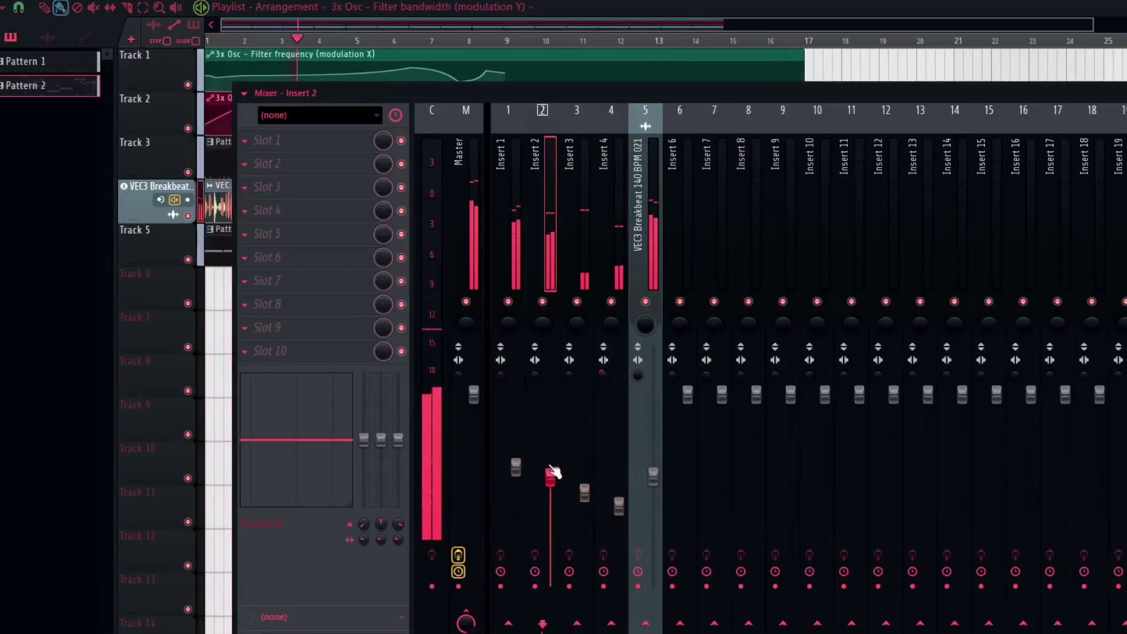
Solo Insert 1, lower its level further and cut its EQ mid band by 2.2 around 1.1k.
click(508, 287)
drag(515, 466, 516, 487)
drag(309, 440, 289, 448)
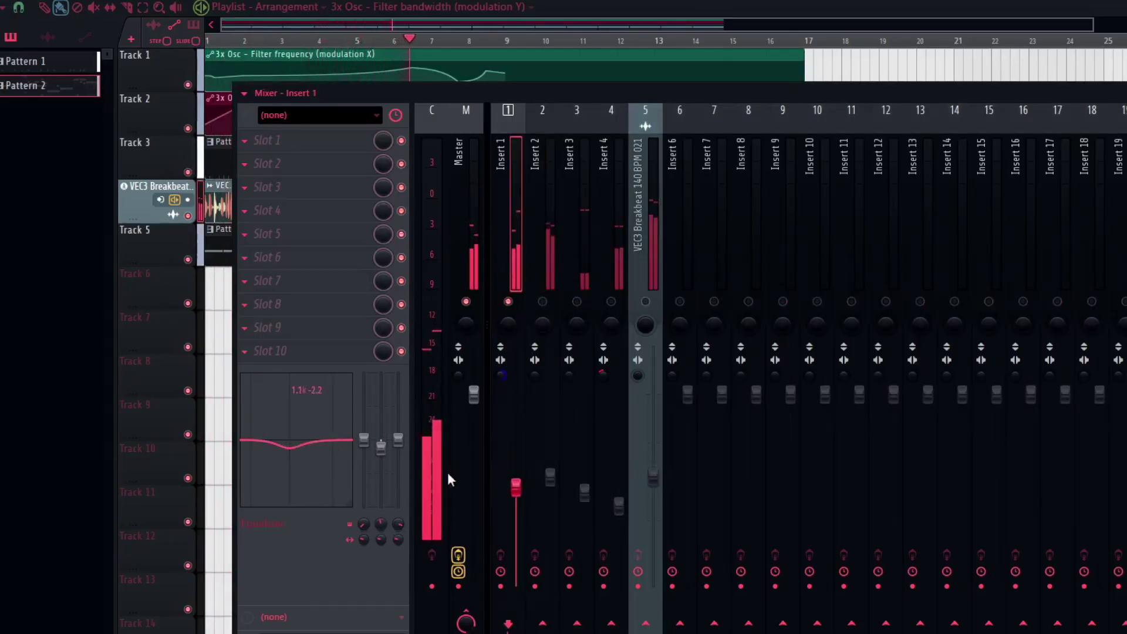
Load Fruity Filter into the third effect slot of Insert 1.
click(294, 186)
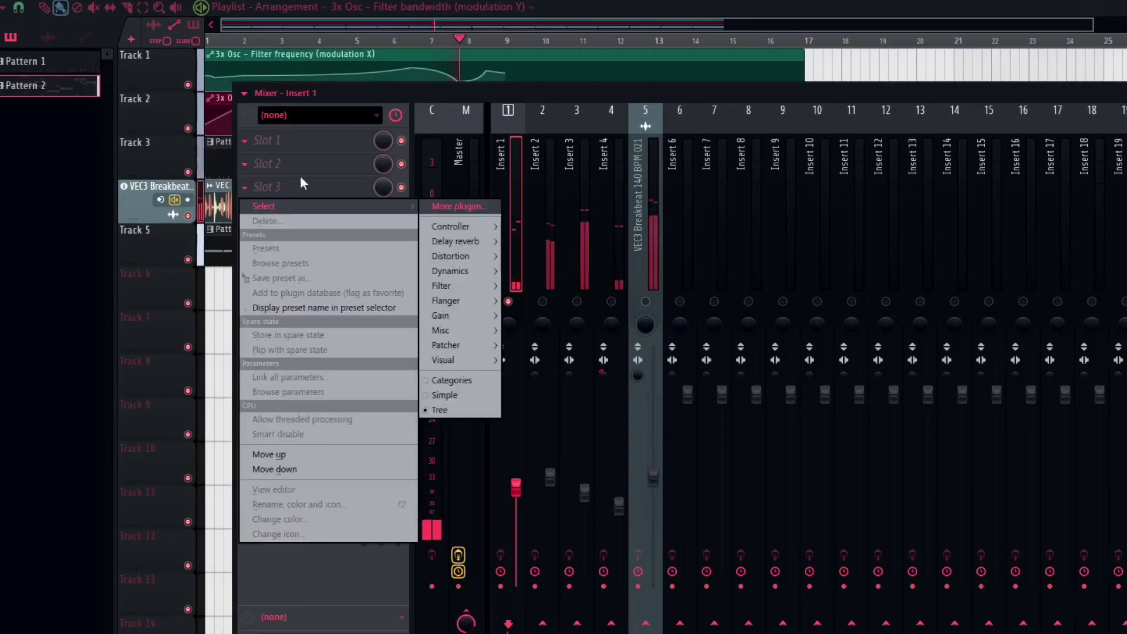
mouse_move(463, 286)
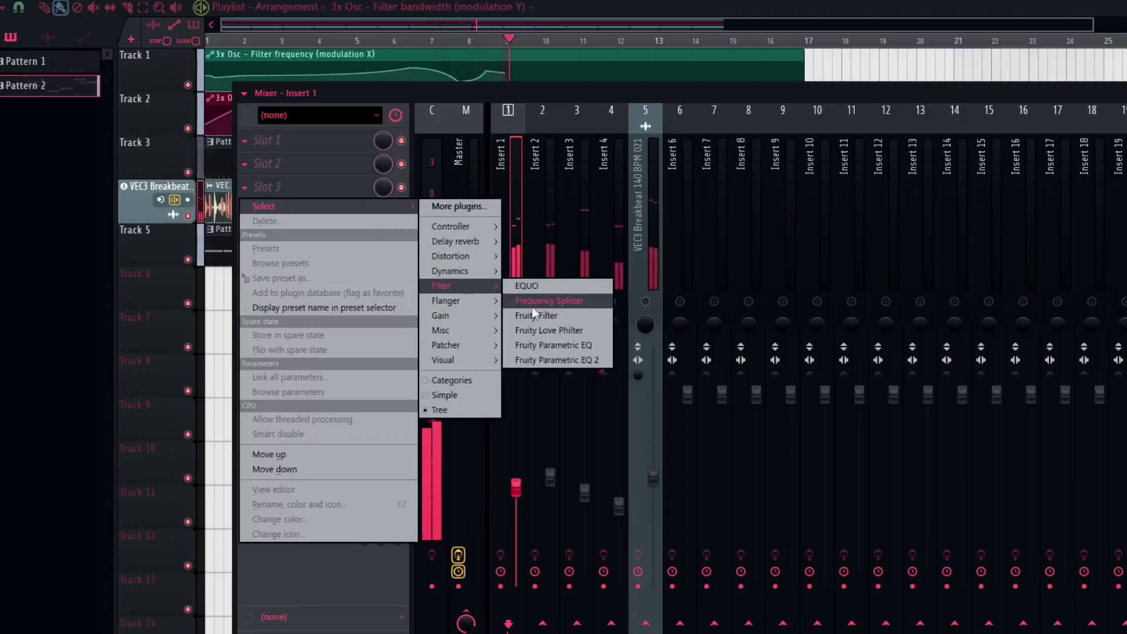
click(532, 305)
Raise Fruity Filter's band pass, reduce its high pass and cutoff, and create an automation clip for the cutoff frequency.
drag(146, 272, 150, 256)
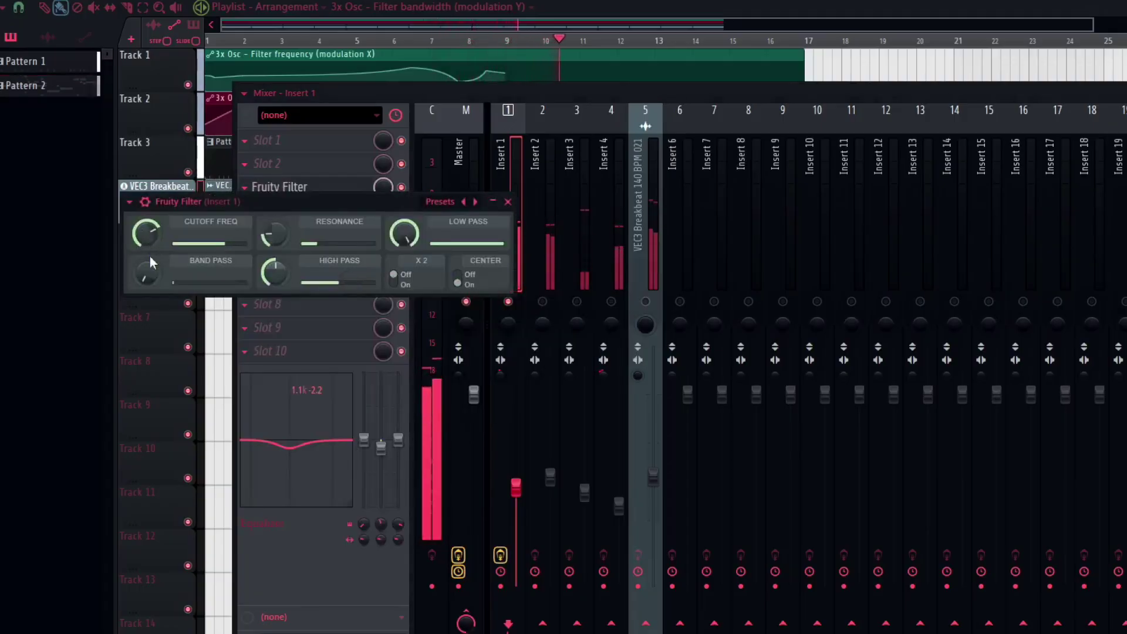
drag(280, 269, 281, 282)
drag(146, 233, 146, 258)
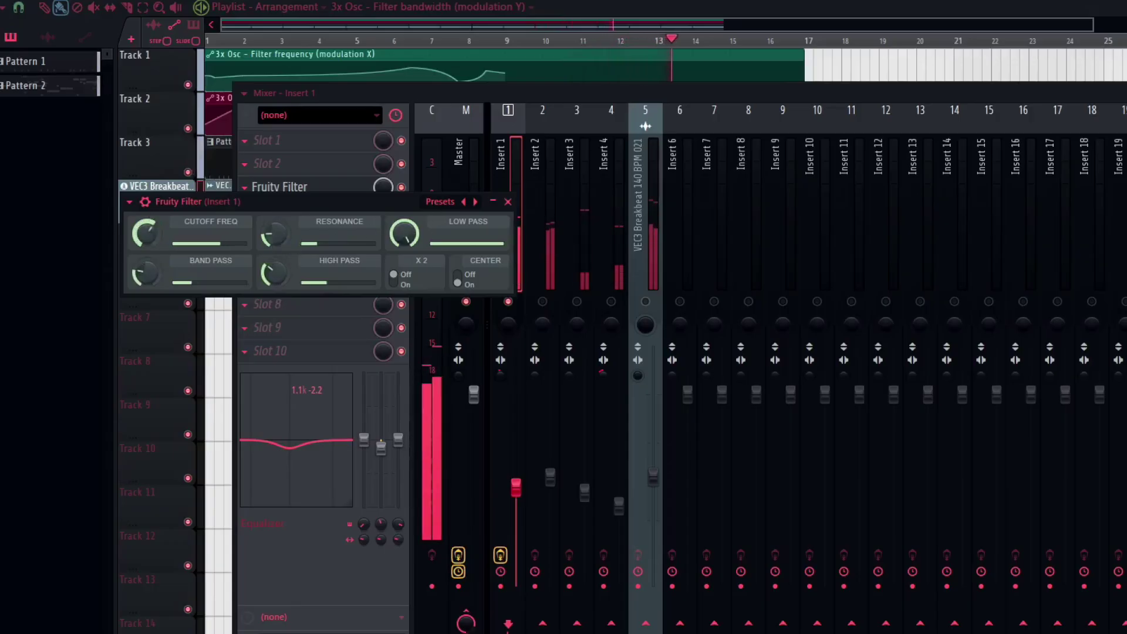
right_click(148, 234)
click(188, 355)
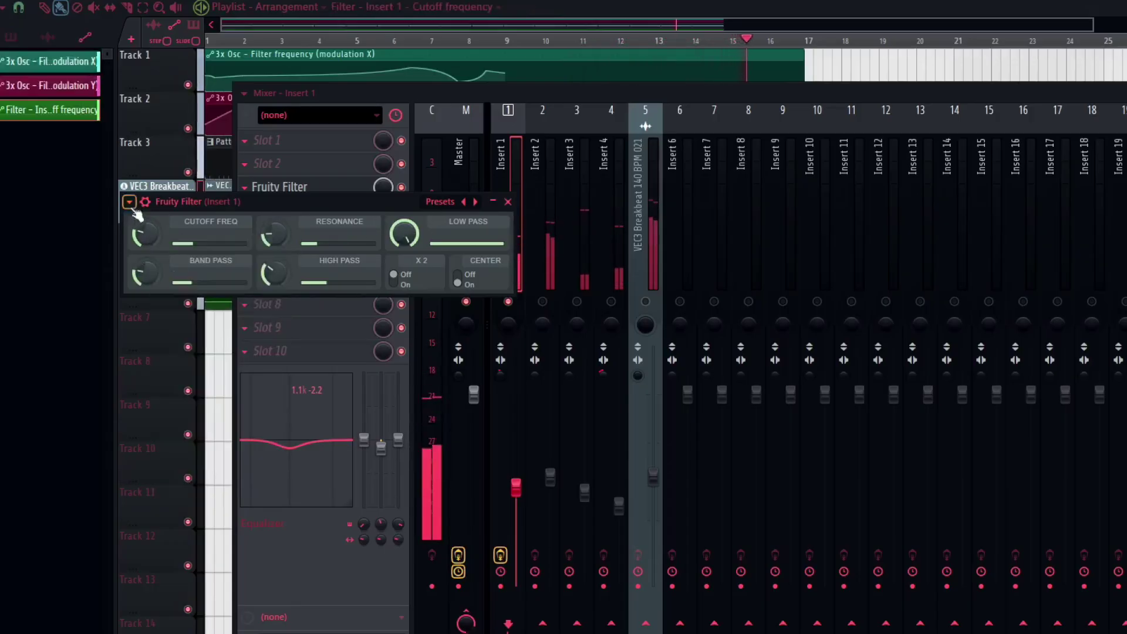
Unmute Inserts 2 to 4 and the breakbeat track, and adjust the stereo separation of Insert 2.
click(540, 298)
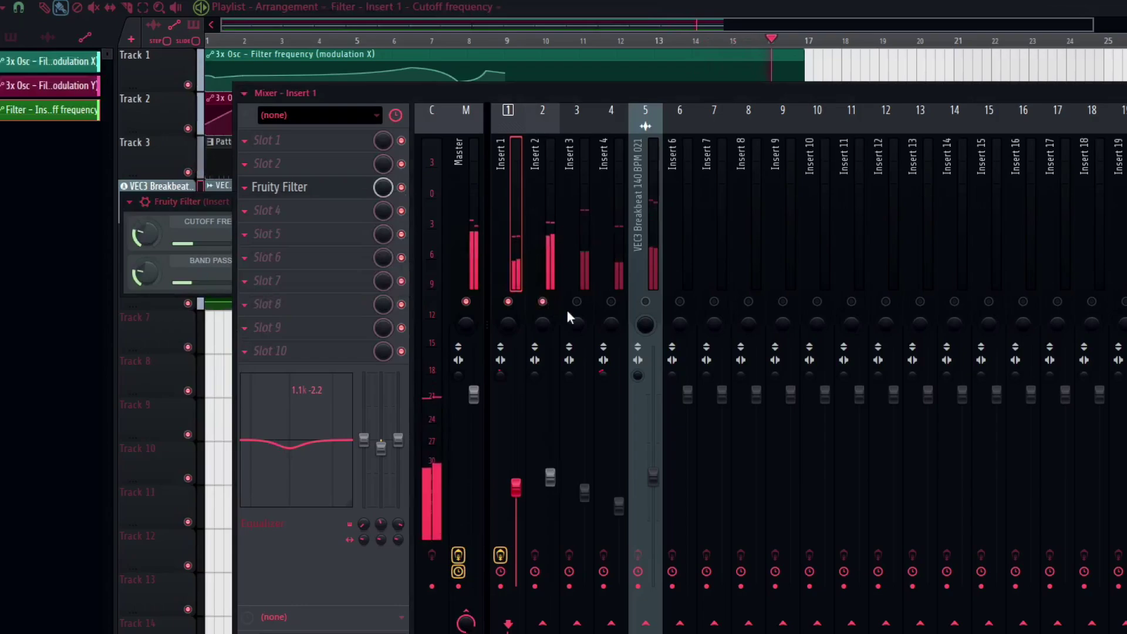
click(534, 369)
click(569, 260)
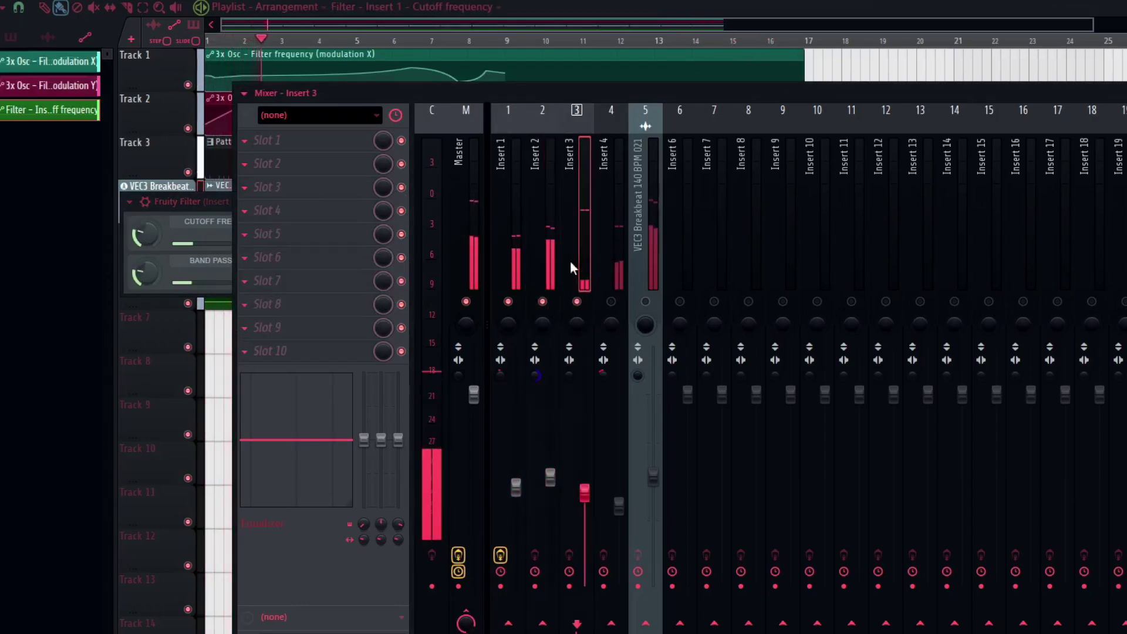
click(645, 301)
Lower the breakbeat track's level, cut its mids by 2.9 around 1.2k and load Fruity Love Philter into its sixth effect slot.
click(631, 386)
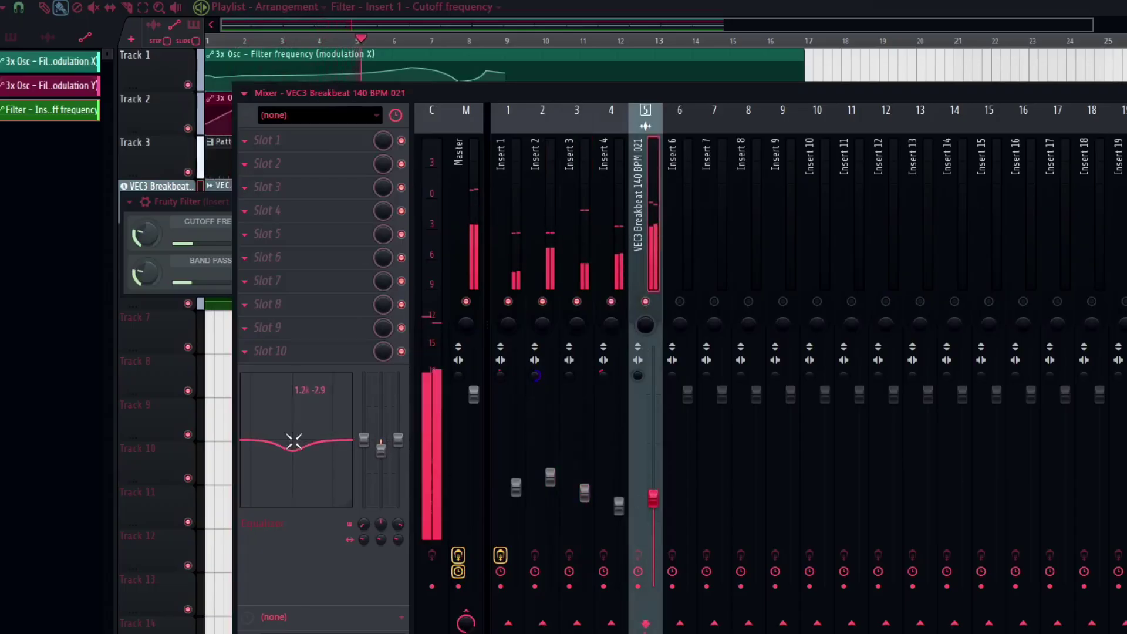
click(318, 250)
mouse_move(480, 355)
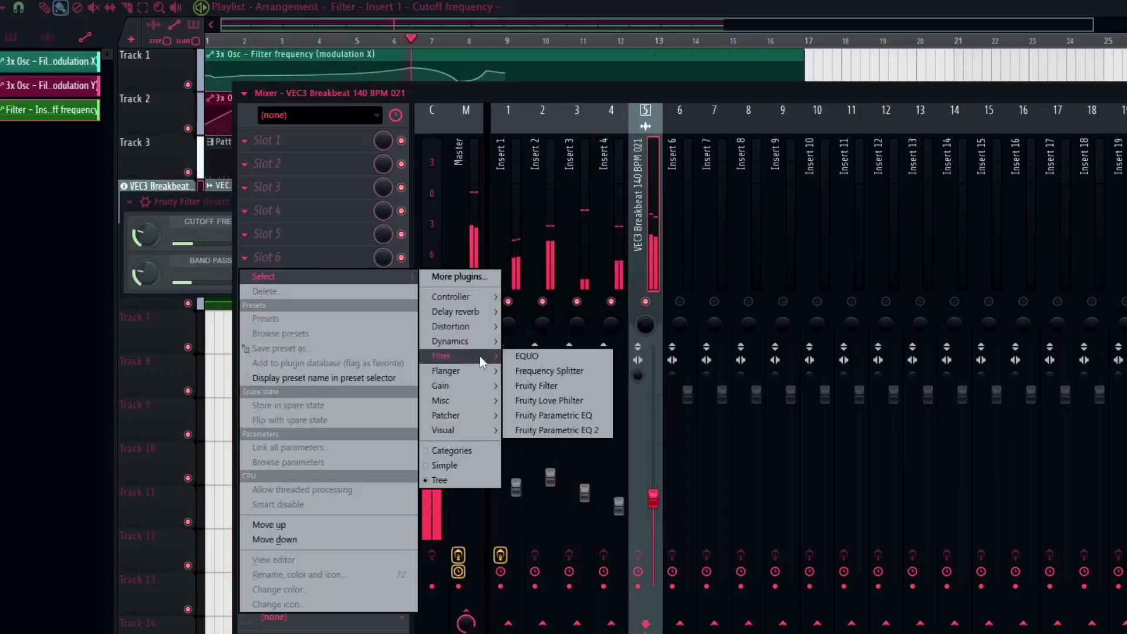
click(551, 400)
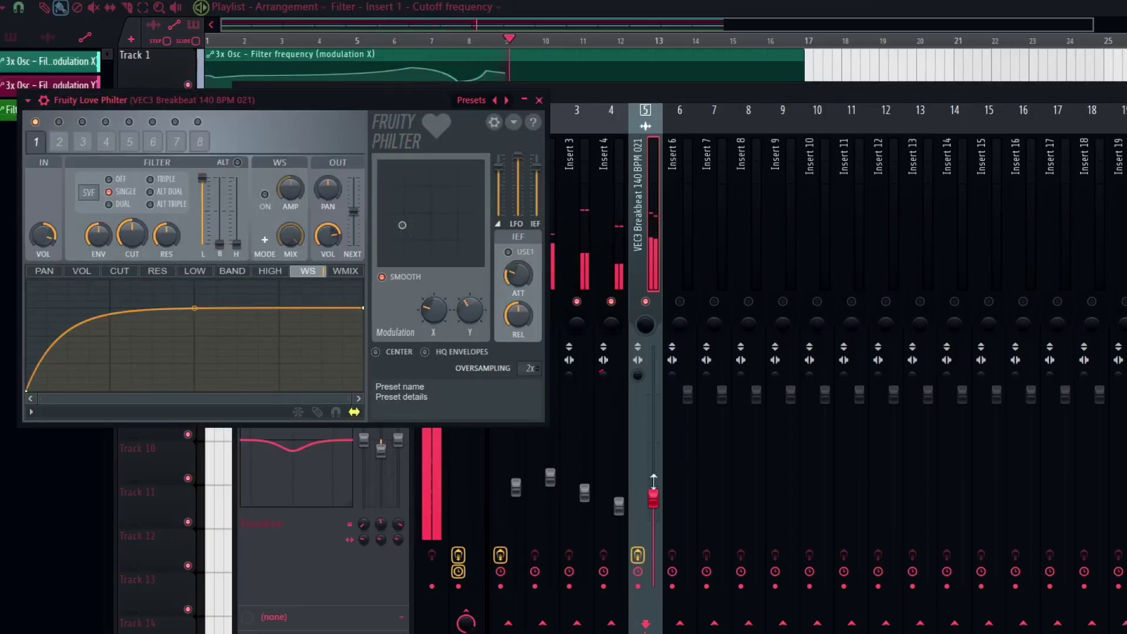
click(614, 230)
Show all channels in the channel rack and insert a DUNE 3 synth channel.
key(F6)
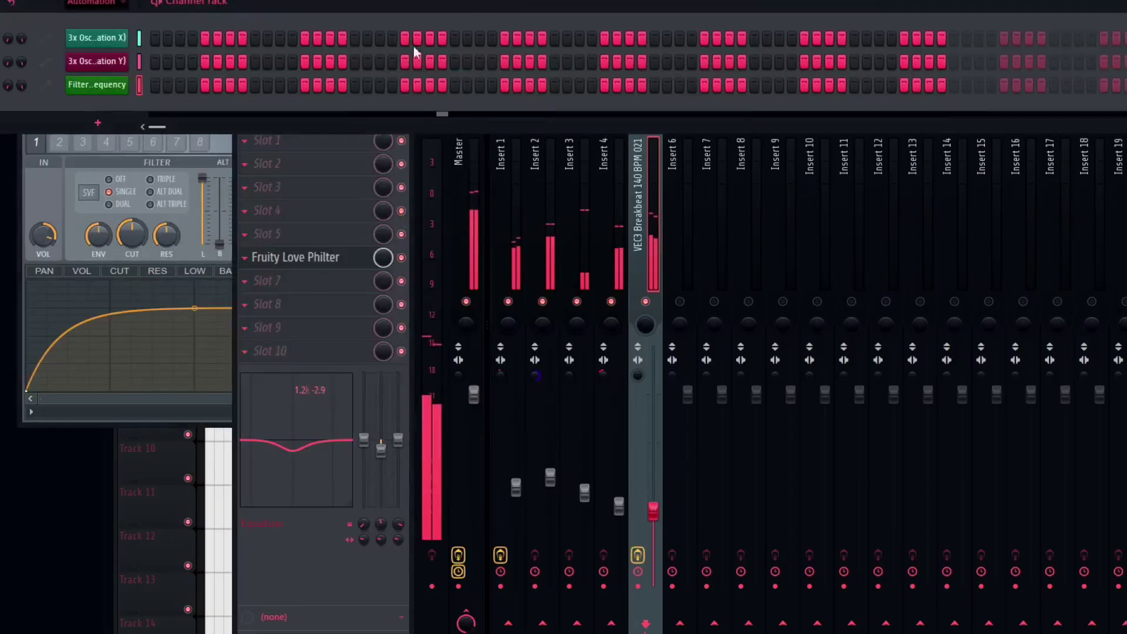
click(116, 5)
click(91, 9)
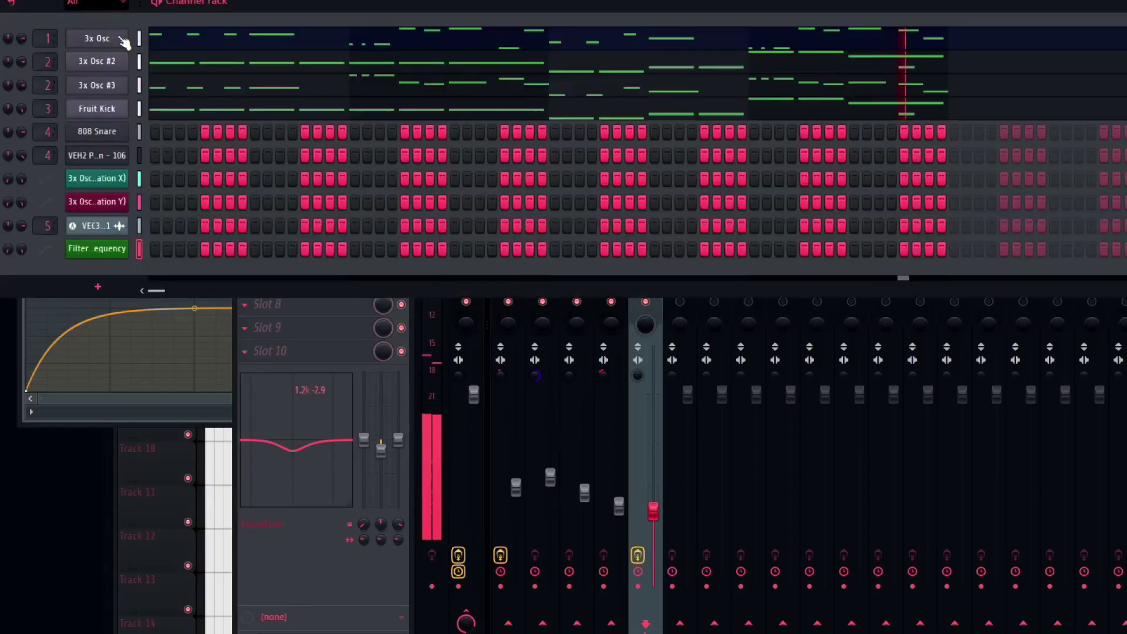
right_click(106, 159)
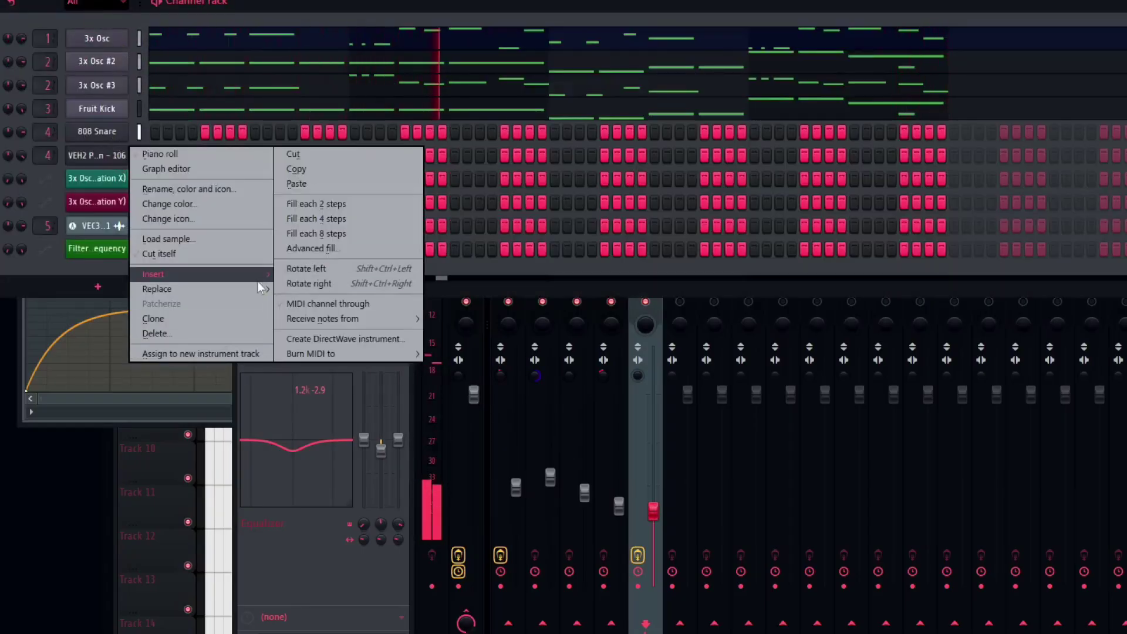
mouse_move(259, 280)
mouse_move(326, 428)
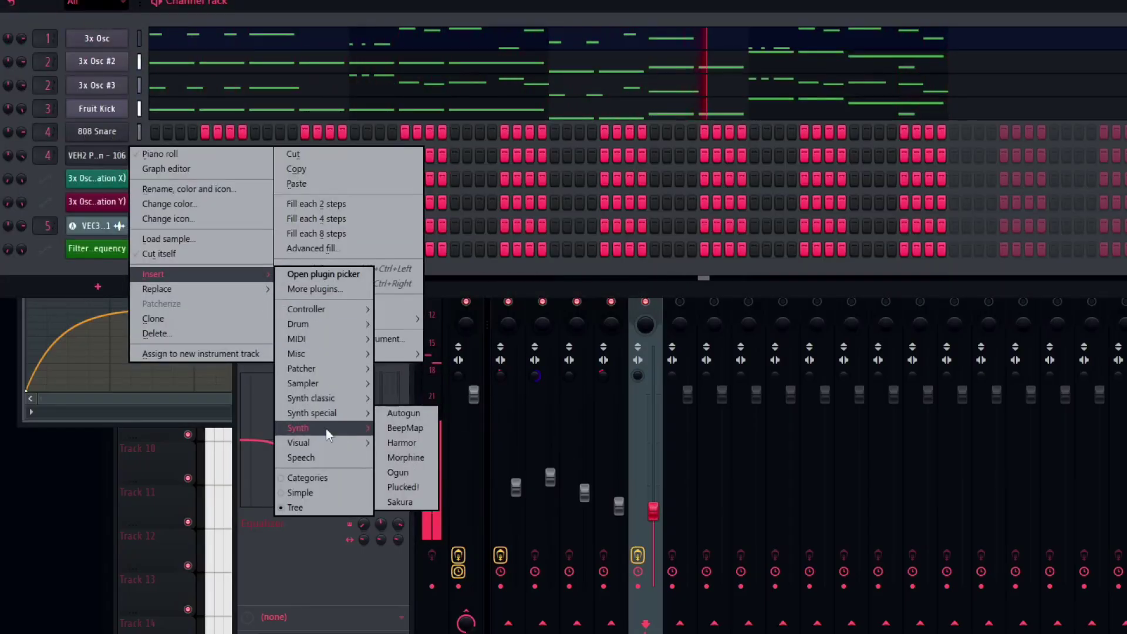
click(407, 434)
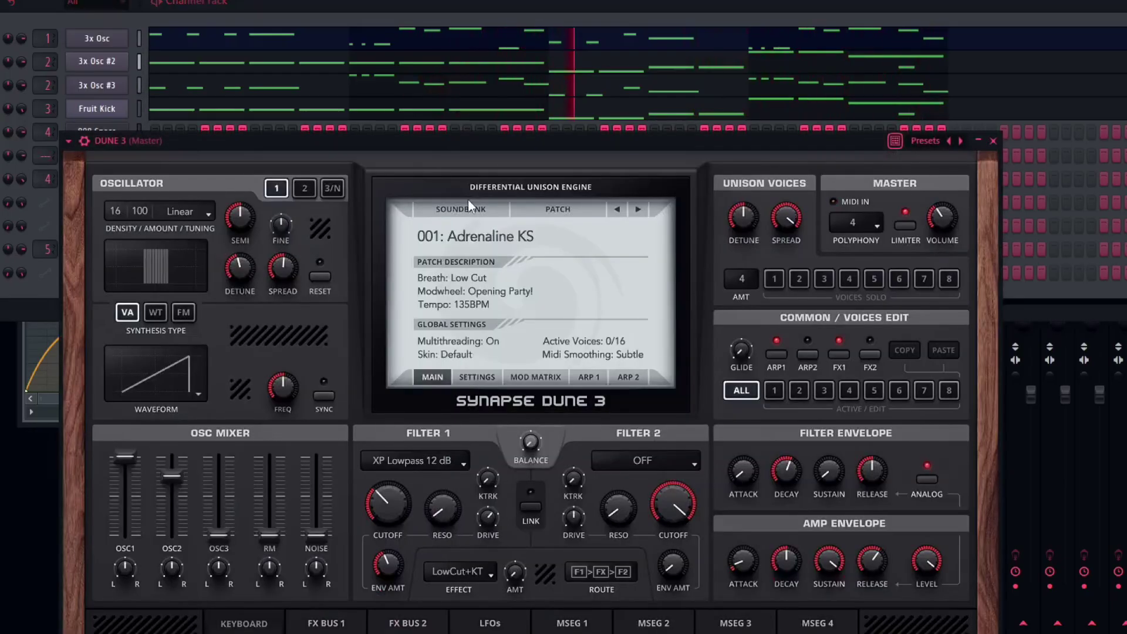
Load a soundbank from the DUNE 3 Factory collection and choose its patch 019: Hard EDM Glider KS.
click(441, 219)
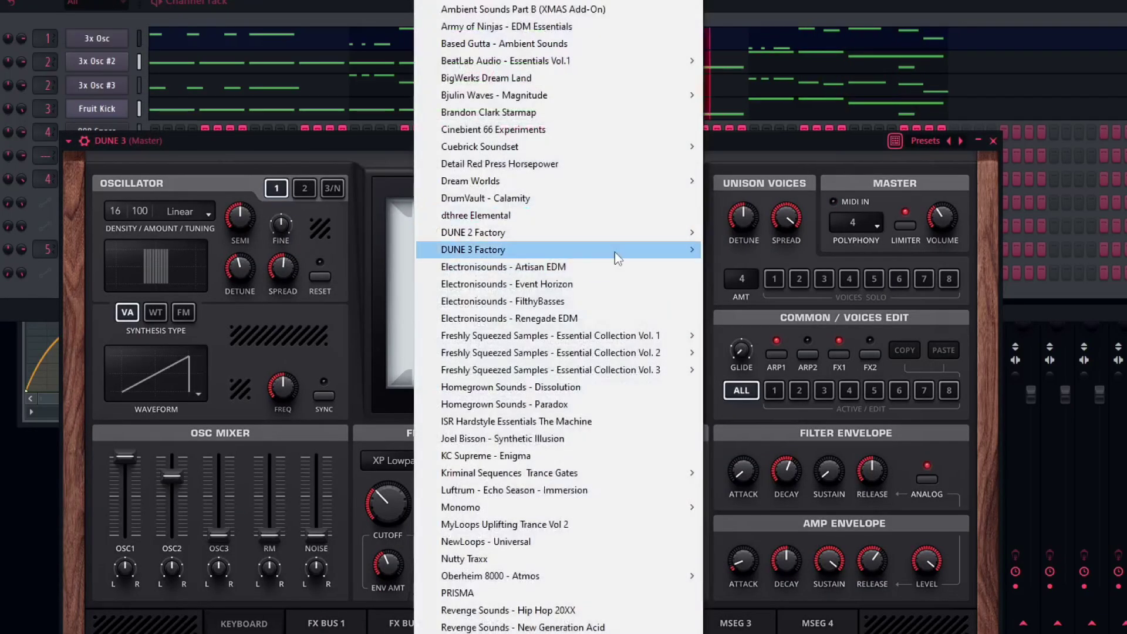
mouse_move(675, 250)
click(782, 355)
click(499, 227)
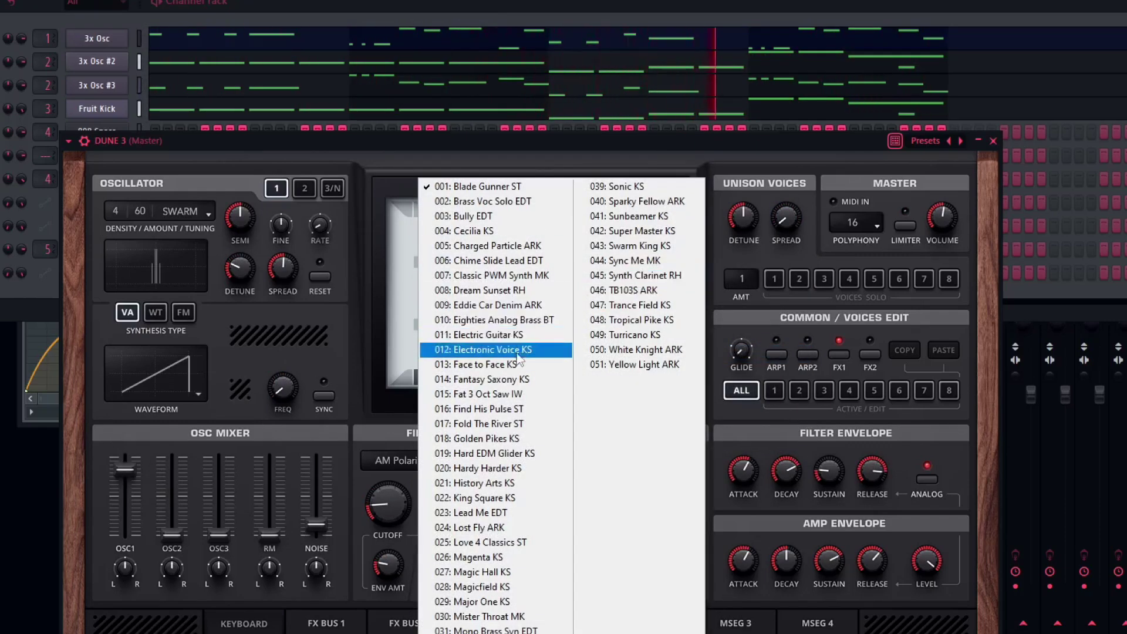
click(511, 457)
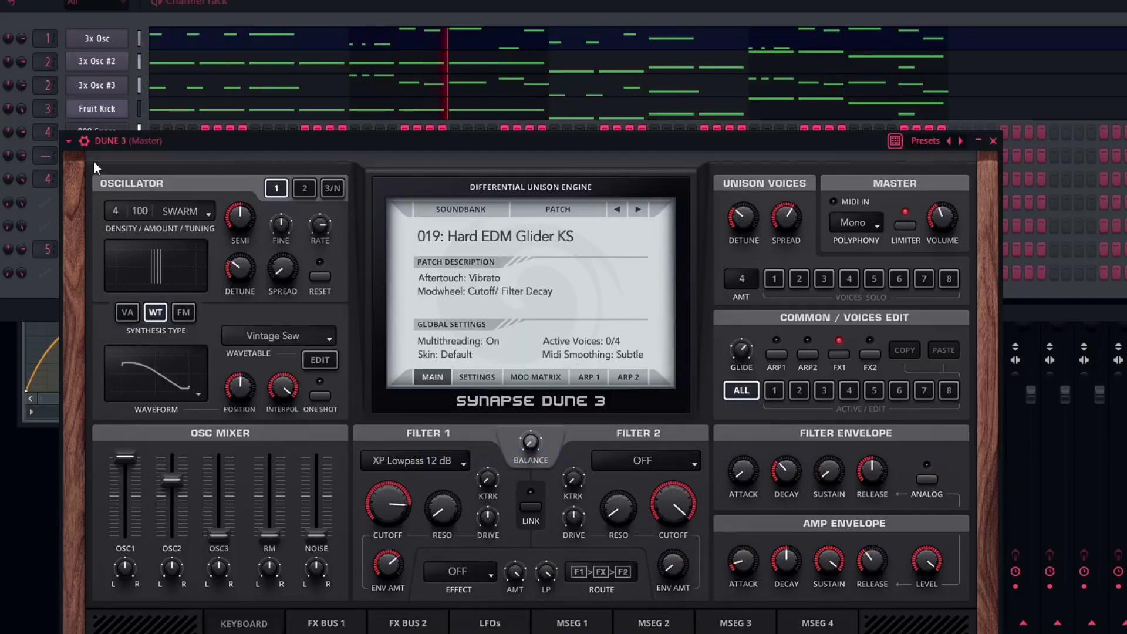
Show the DUNE 3 channel settings, route the synth to mixer insert 6, lower that insert's level and stop playback.
click(83, 145)
click(71, 143)
mouse_move(129, 158)
click(355, 193)
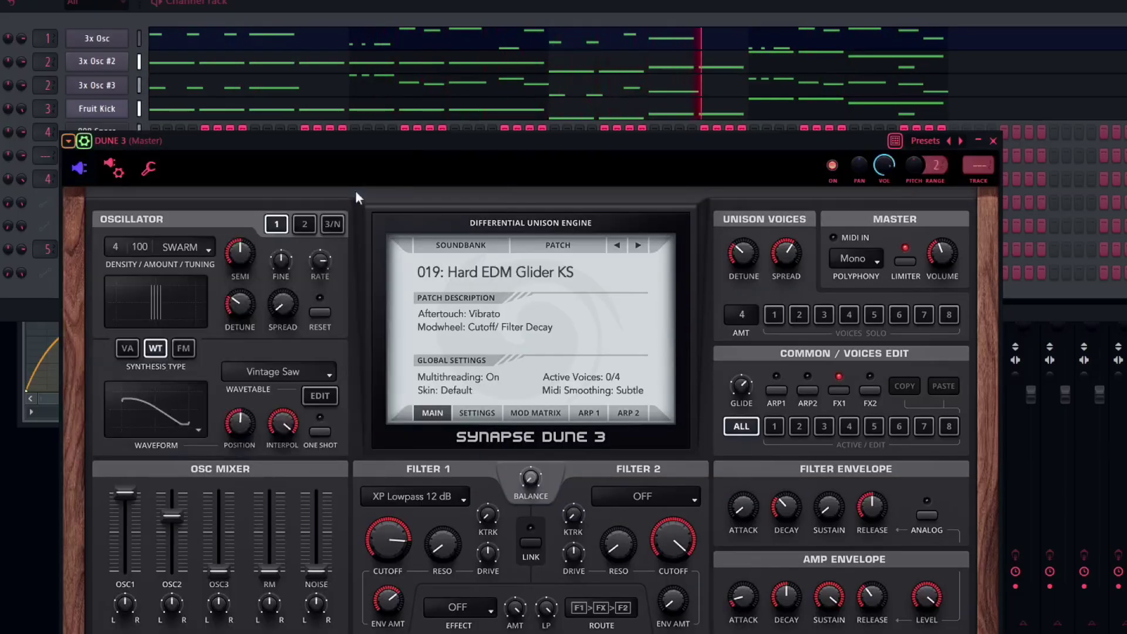
key(F9)
drag(687, 394, 687, 449)
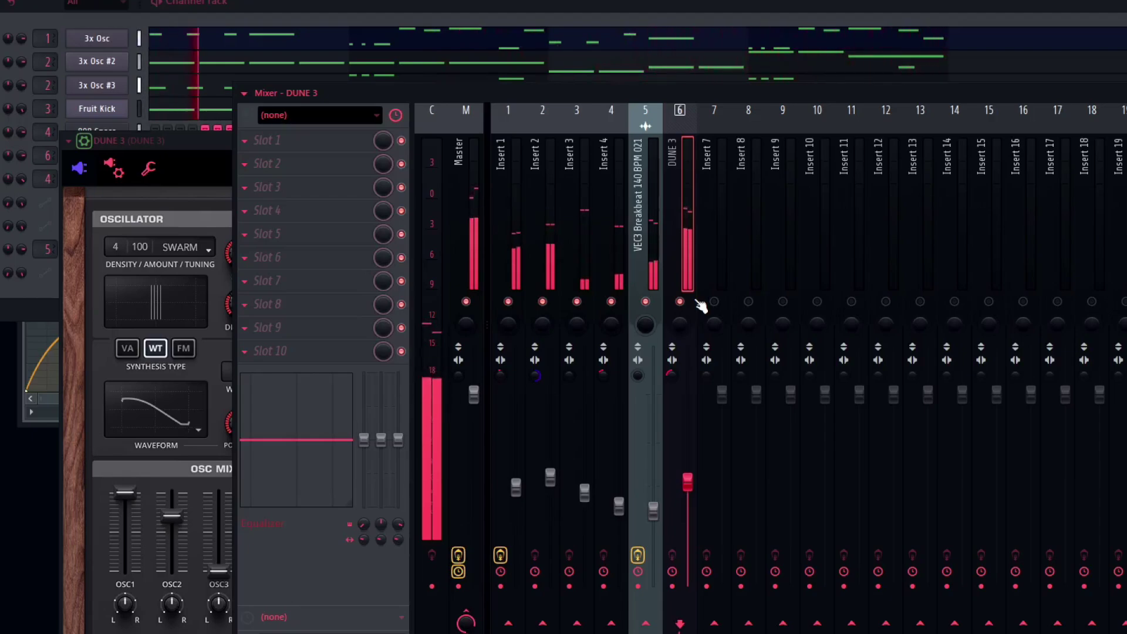
key(space)
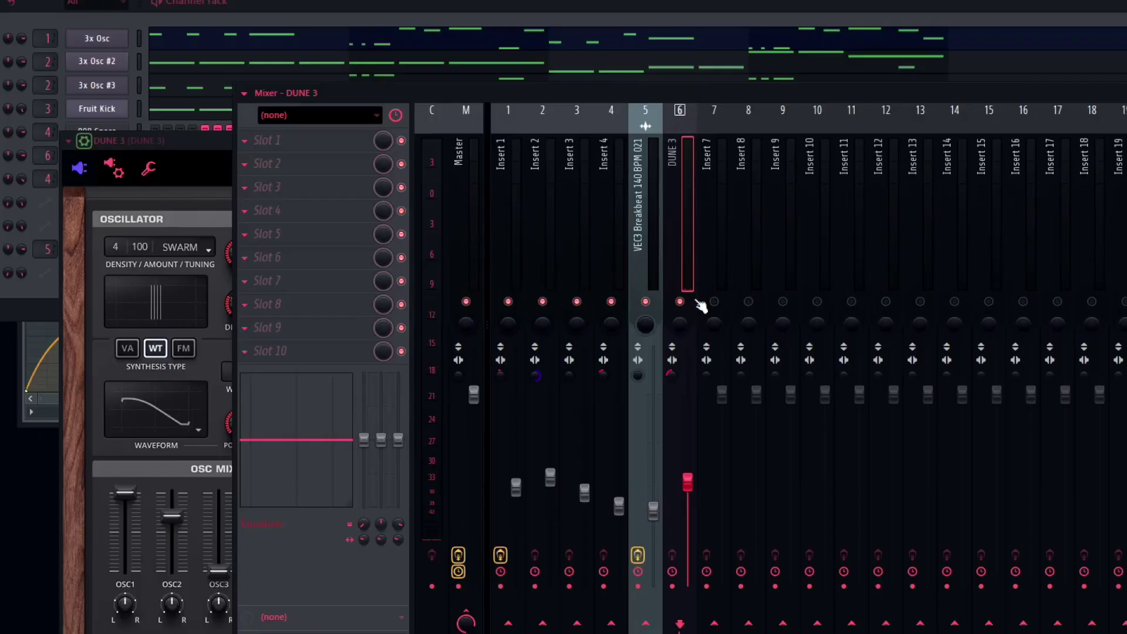
scroll(703, 302, down, 10)
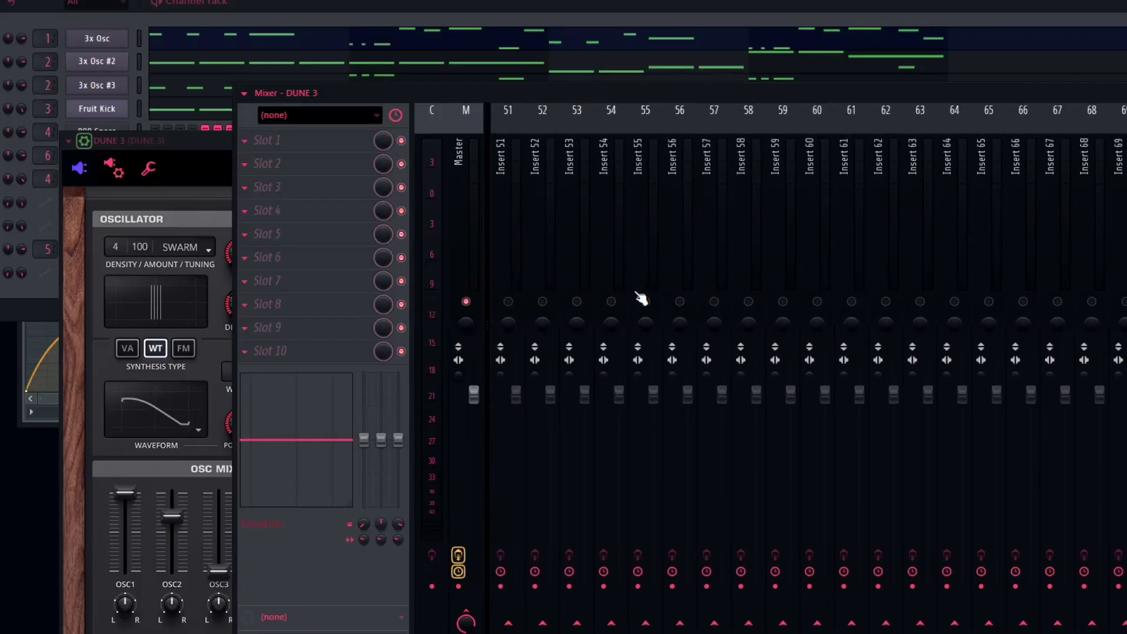
scroll(526, 626, up, 10)
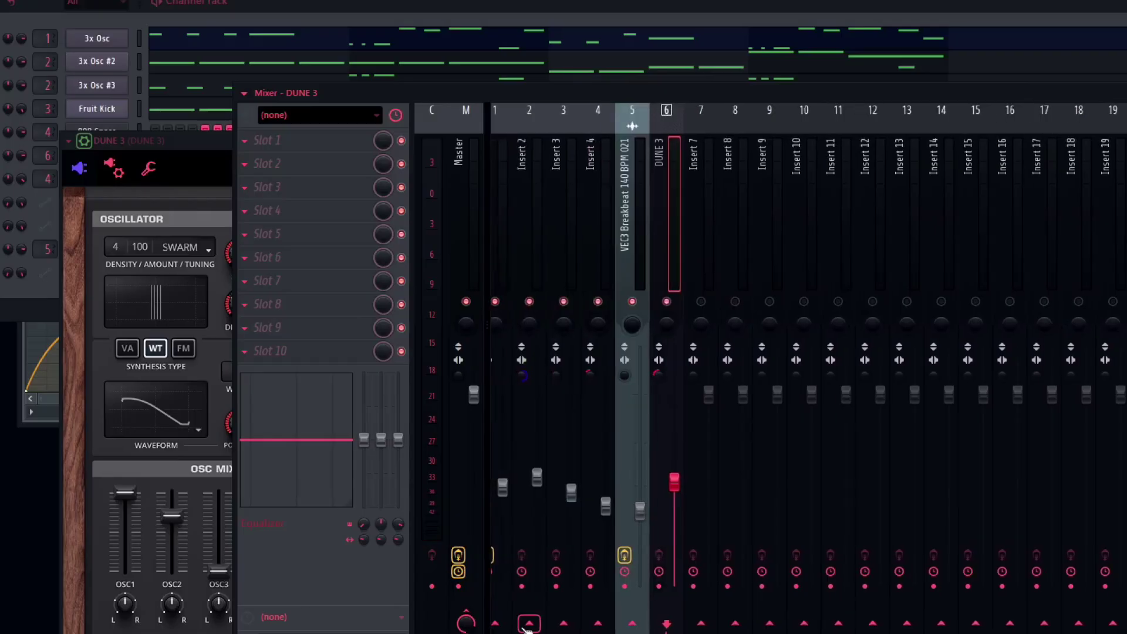